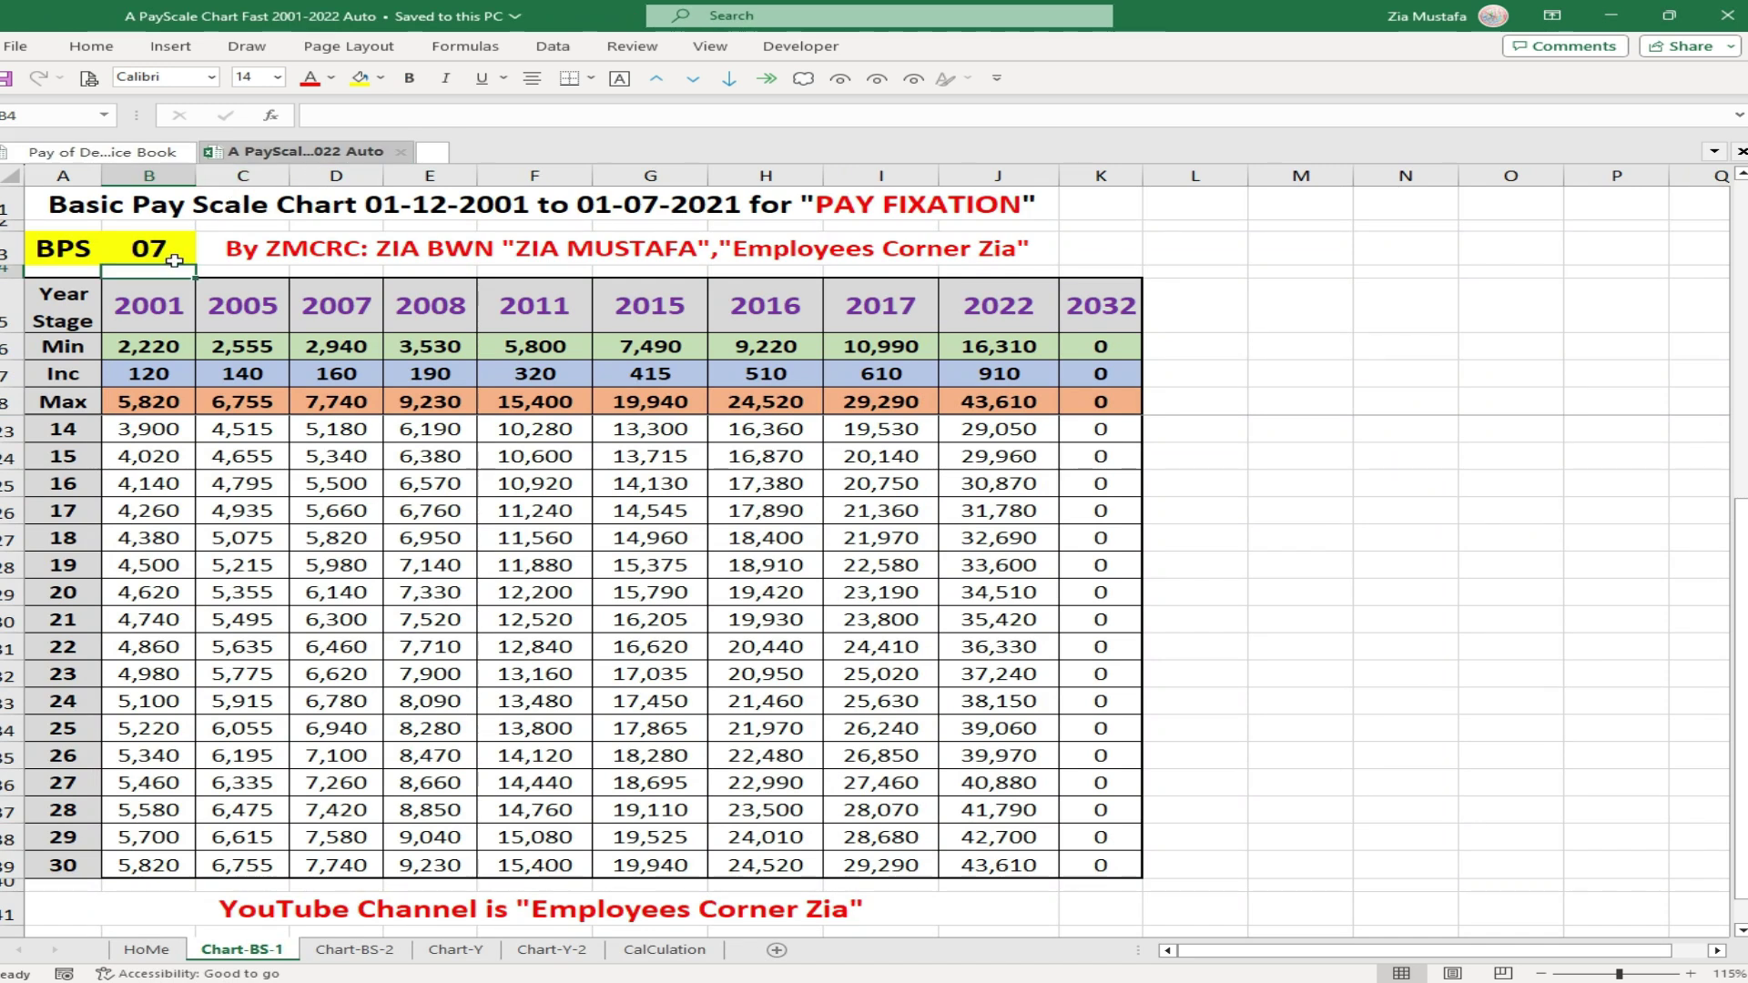
- Set the BPS to 14 in the pay scale chart and select the 2022 pay at stage 06
{"action": "type", "text": "14"}
{"action": "key", "text": "Return"}
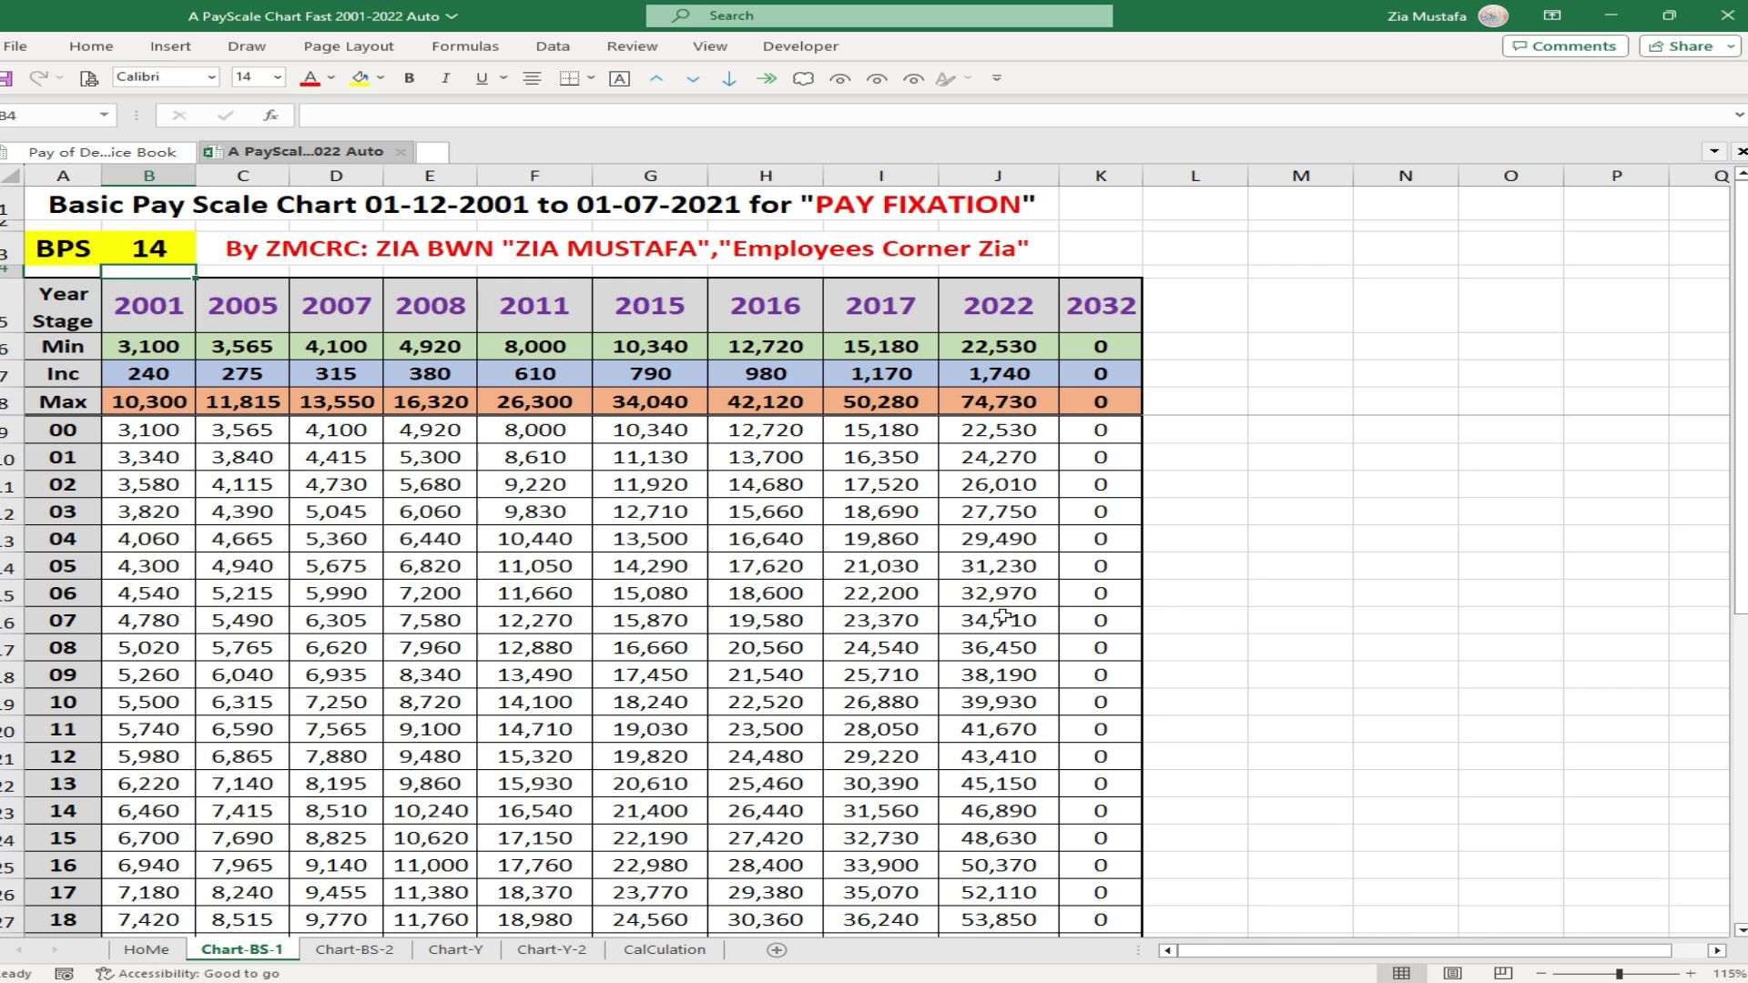
{"action": "left_click", "coordinate": [994, 596]}
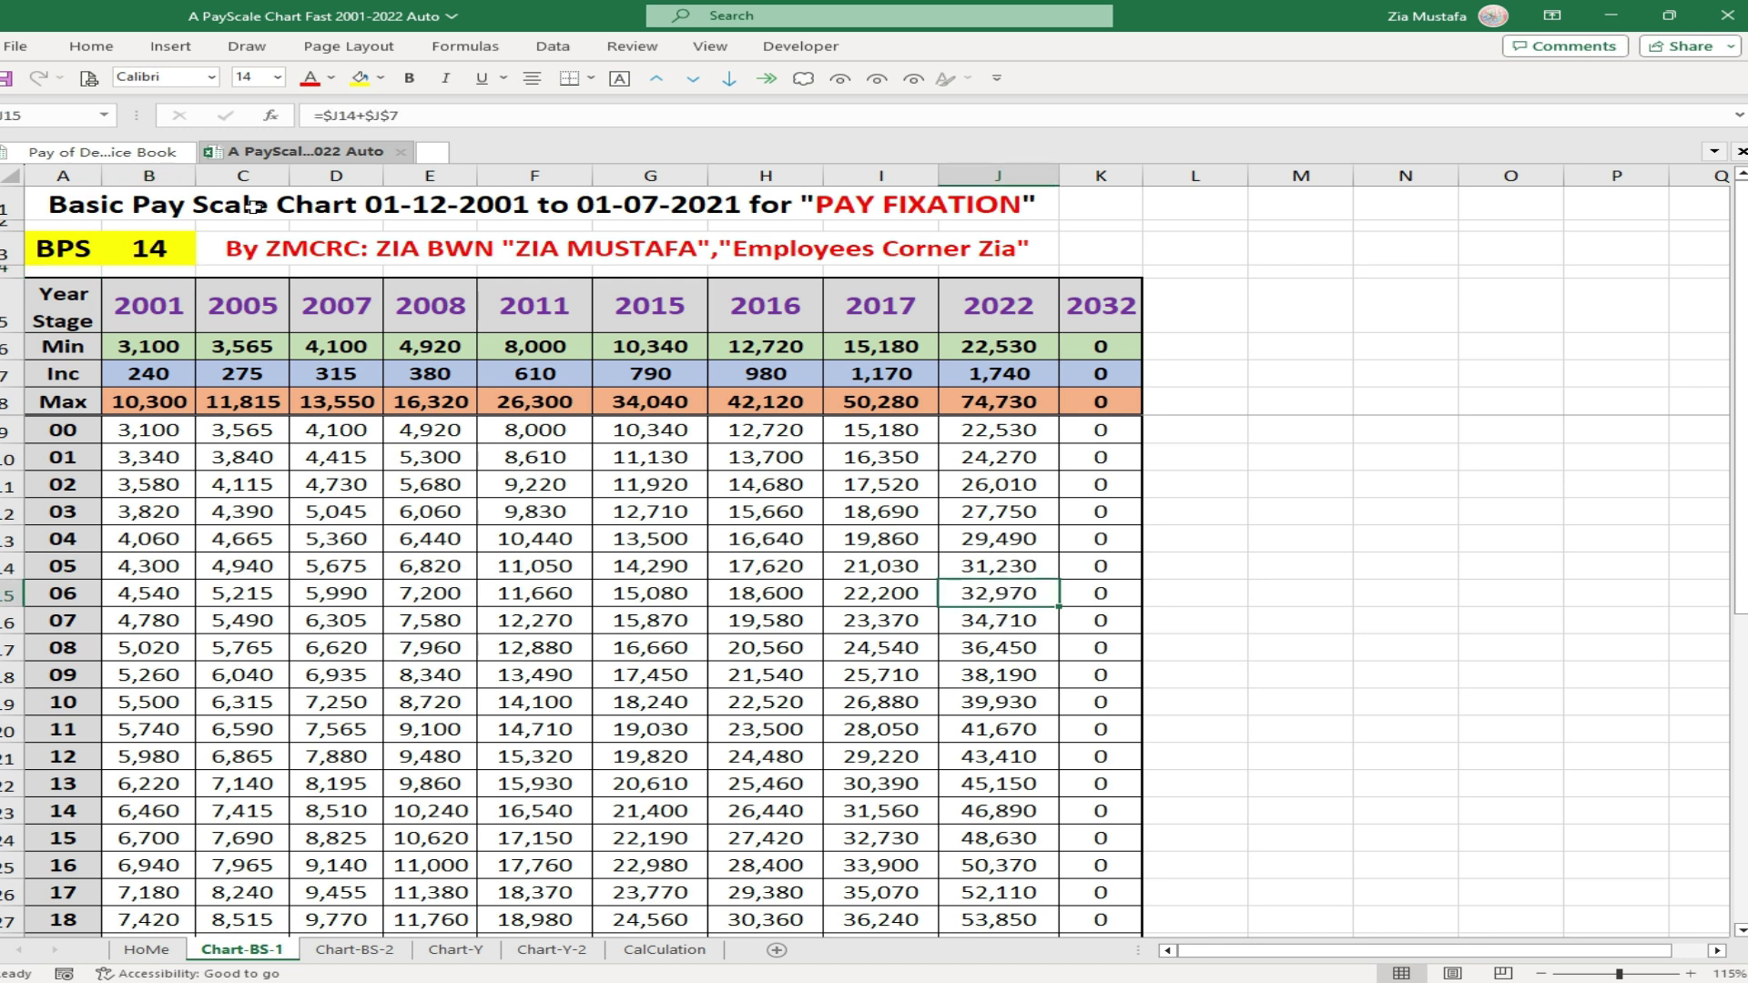
- Switch to the service book workbook and enter 32970 as the Pay in cell B6
{"action": "left_click", "coordinate": [101, 151]}
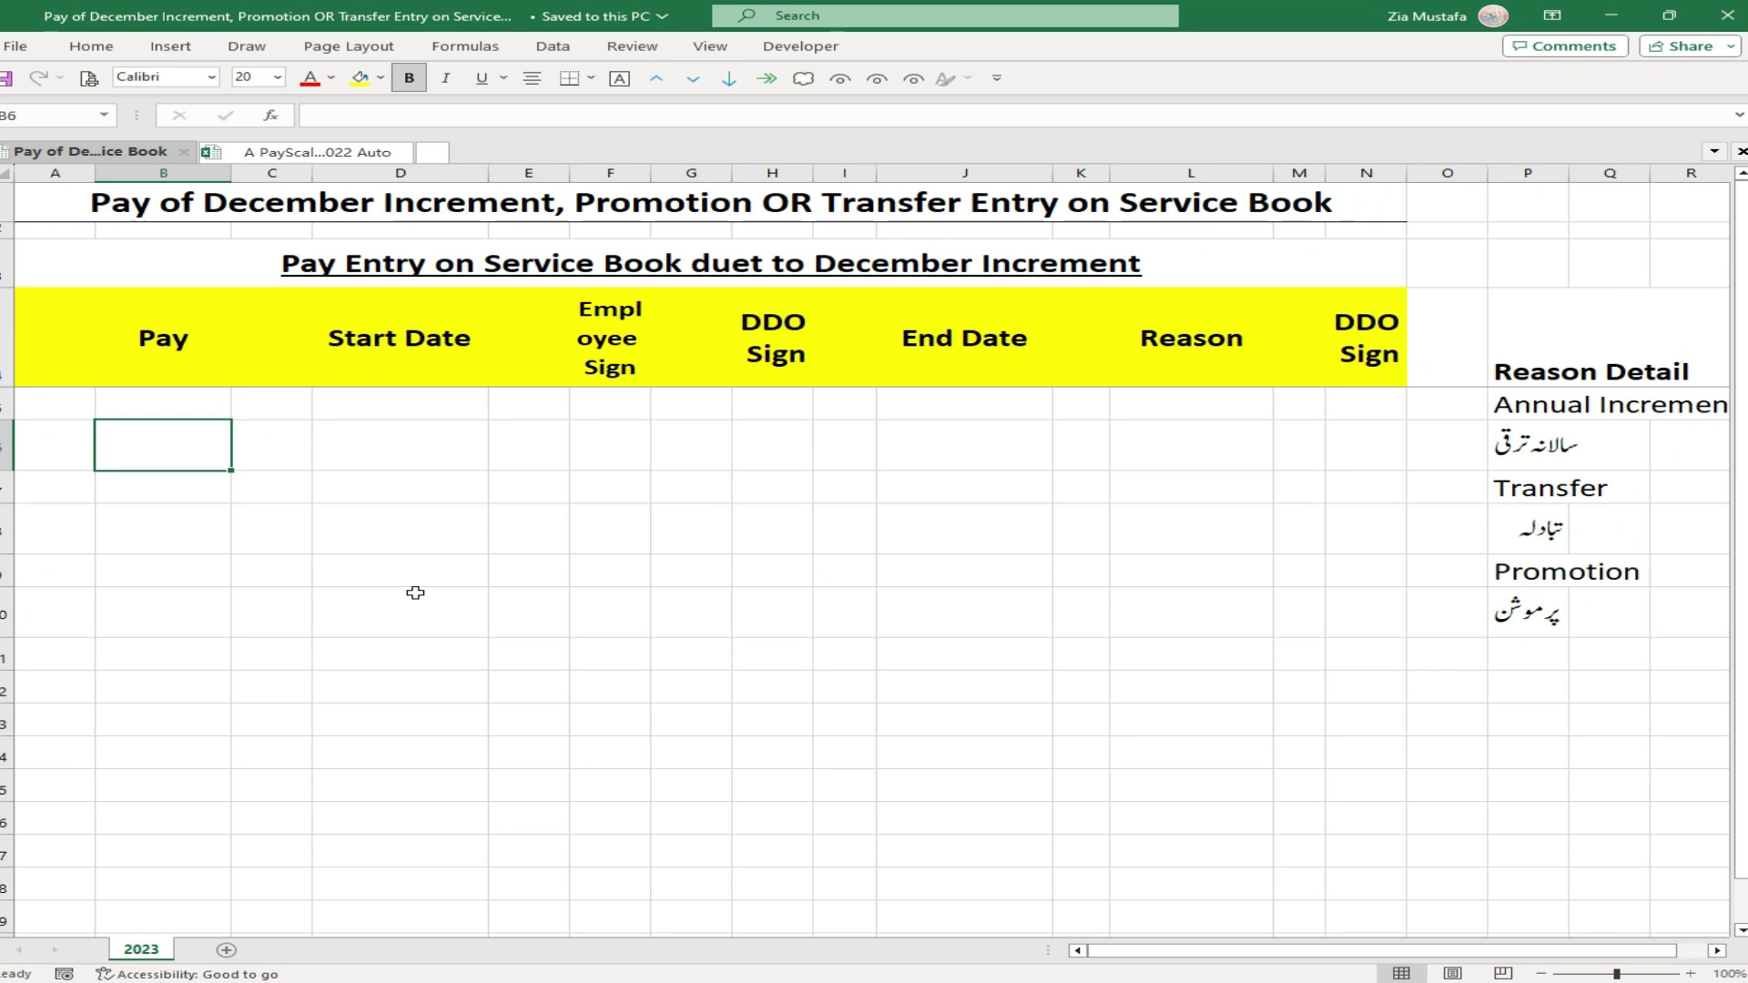
{"action": "type", "text": "32970"}
{"action": "key", "text": "Return"}
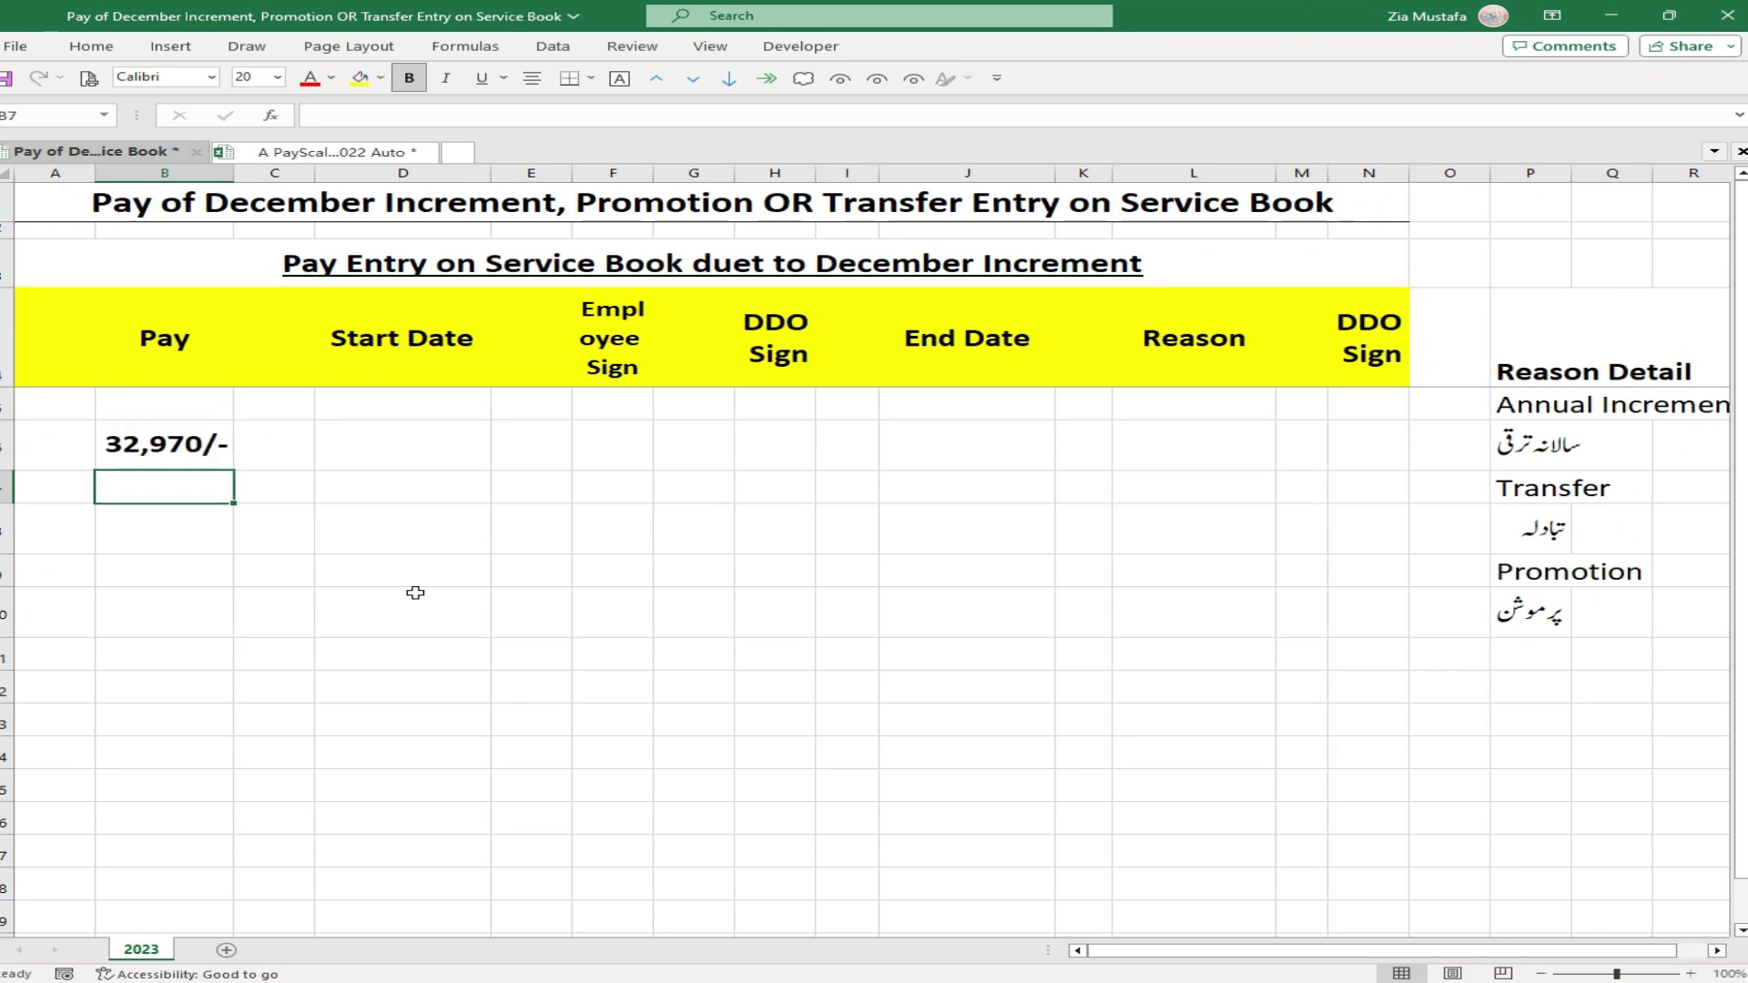
- Enter 01.12.2022 as the Start Date of the 32,970 pay entry in cell D6
{"action": "key", "text": "Up"}
{"action": "key", "text": "Right"}
{"action": "key", "text": "Right"}
{"action": "key", "text": "Right"}
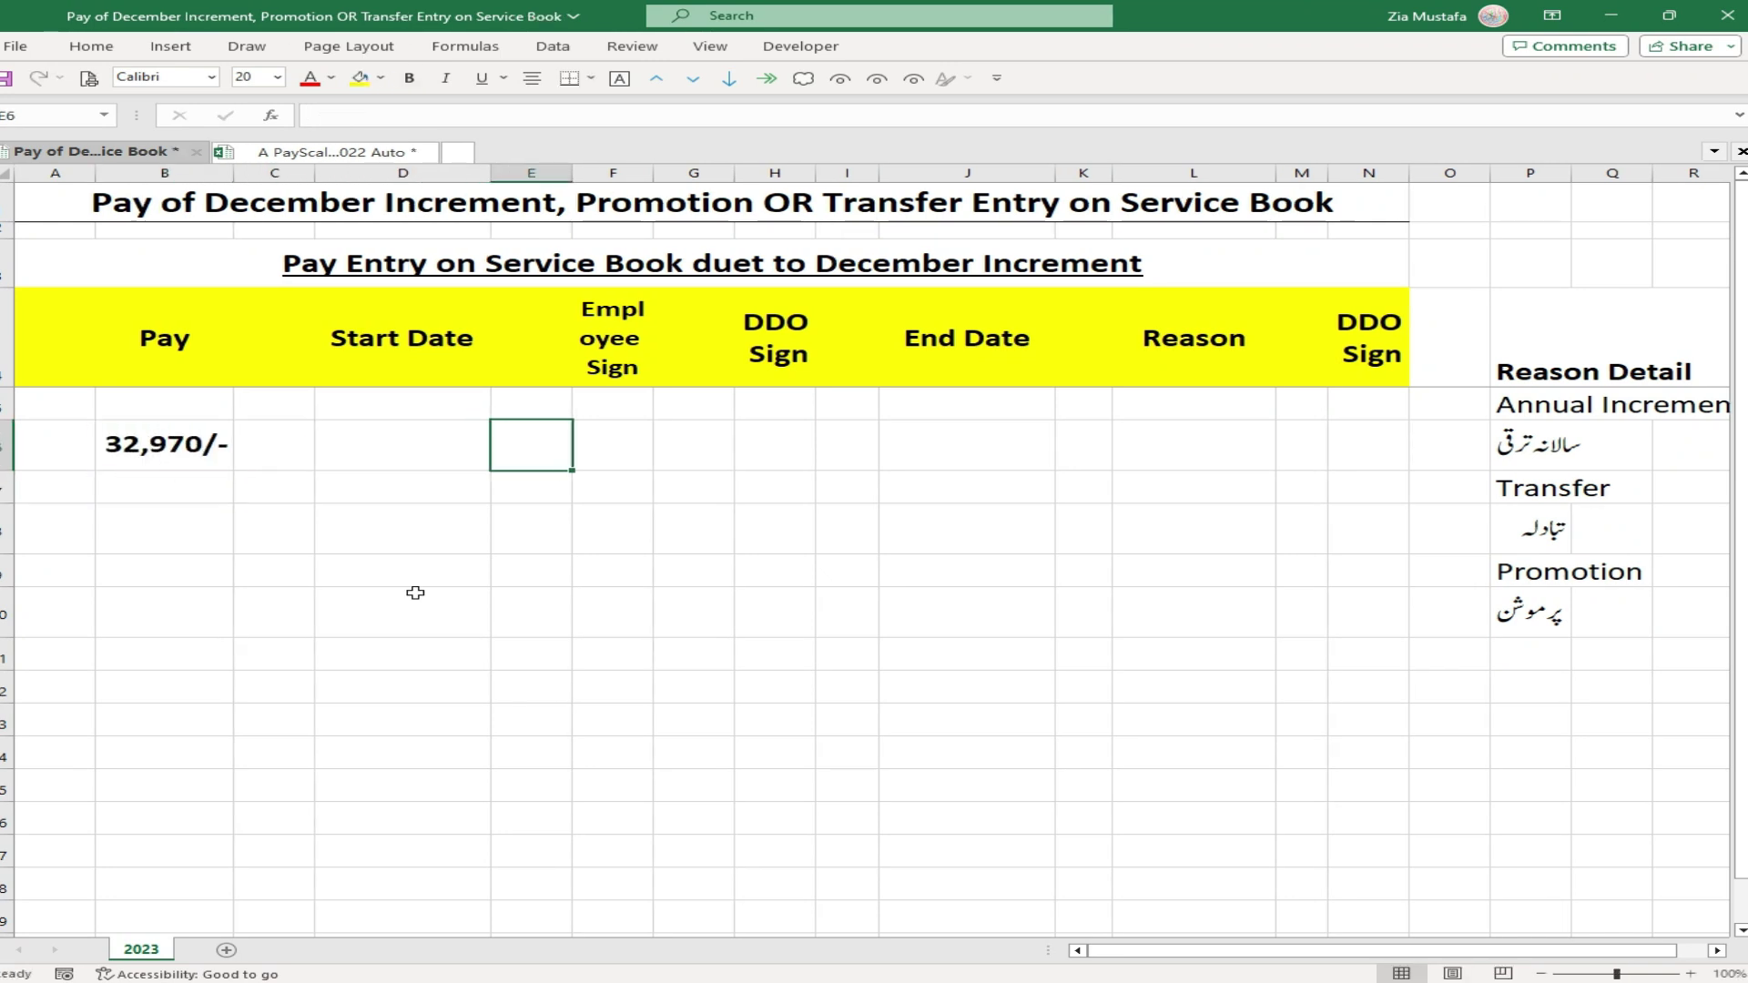
{"action": "key", "text": "Right"}
{"action": "type", "text": "1"}
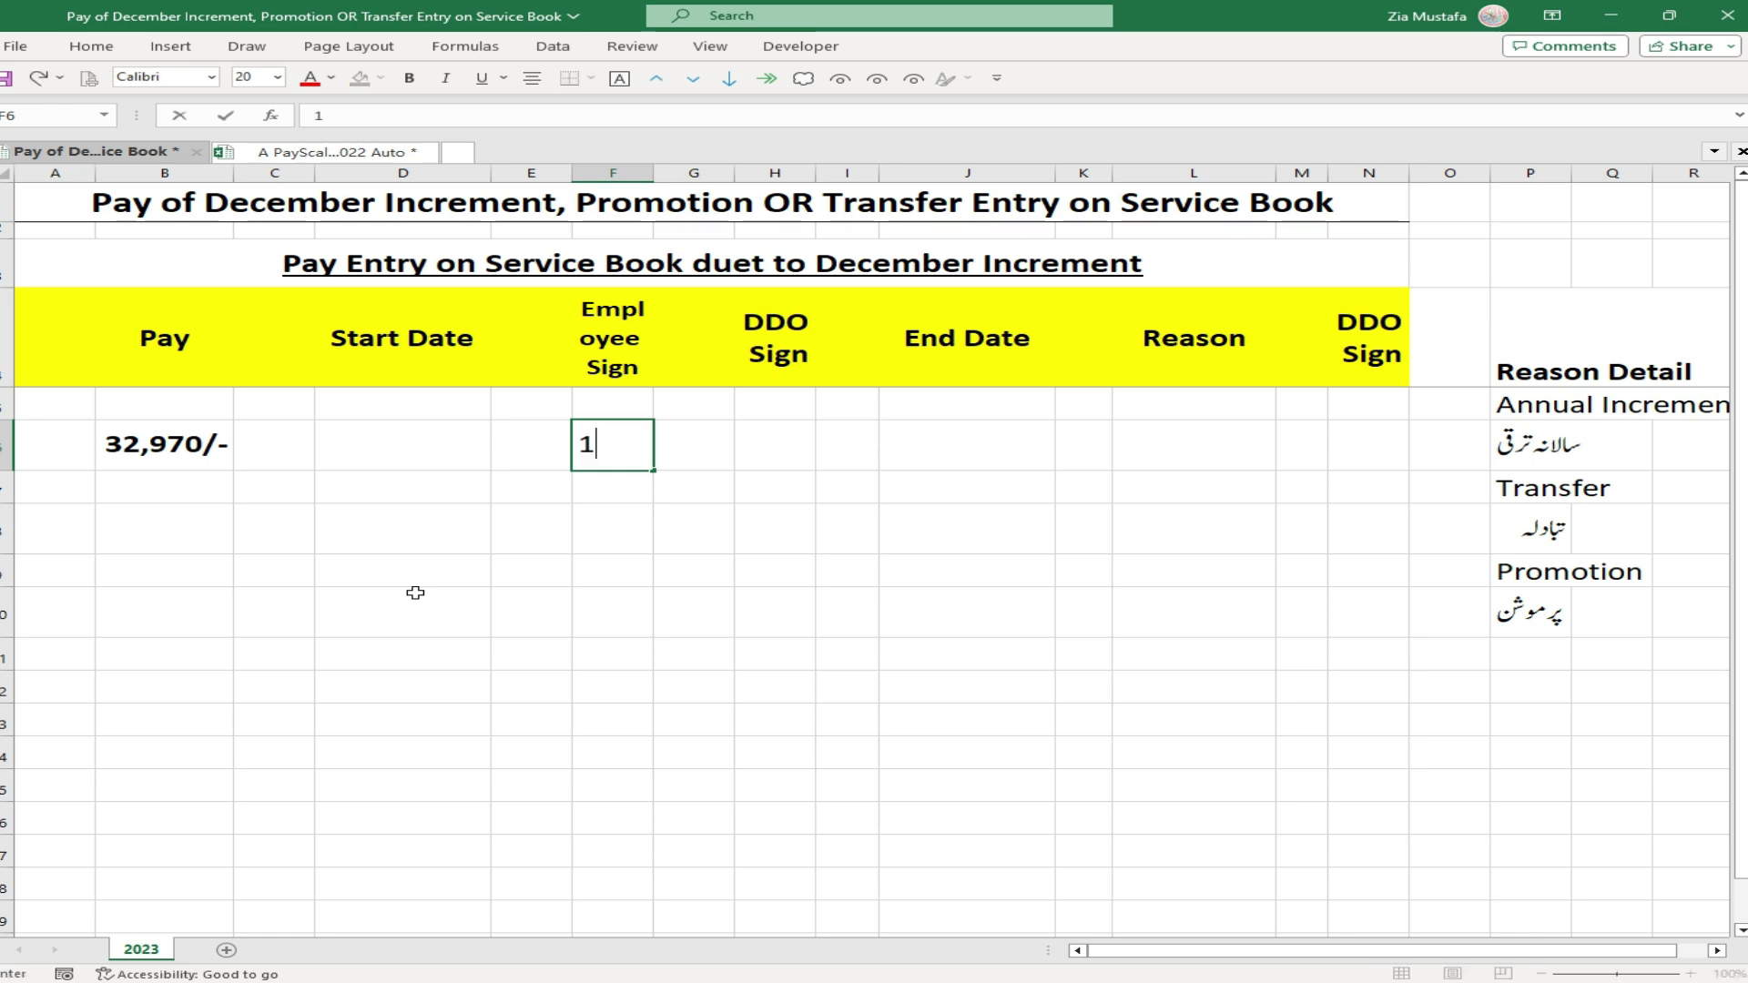
{"action": "key", "text": "Escape"}
{"action": "key", "text": "Left"}
{"action": "key", "text": "Left"}
{"action": "type", "text": "1.12.22"}
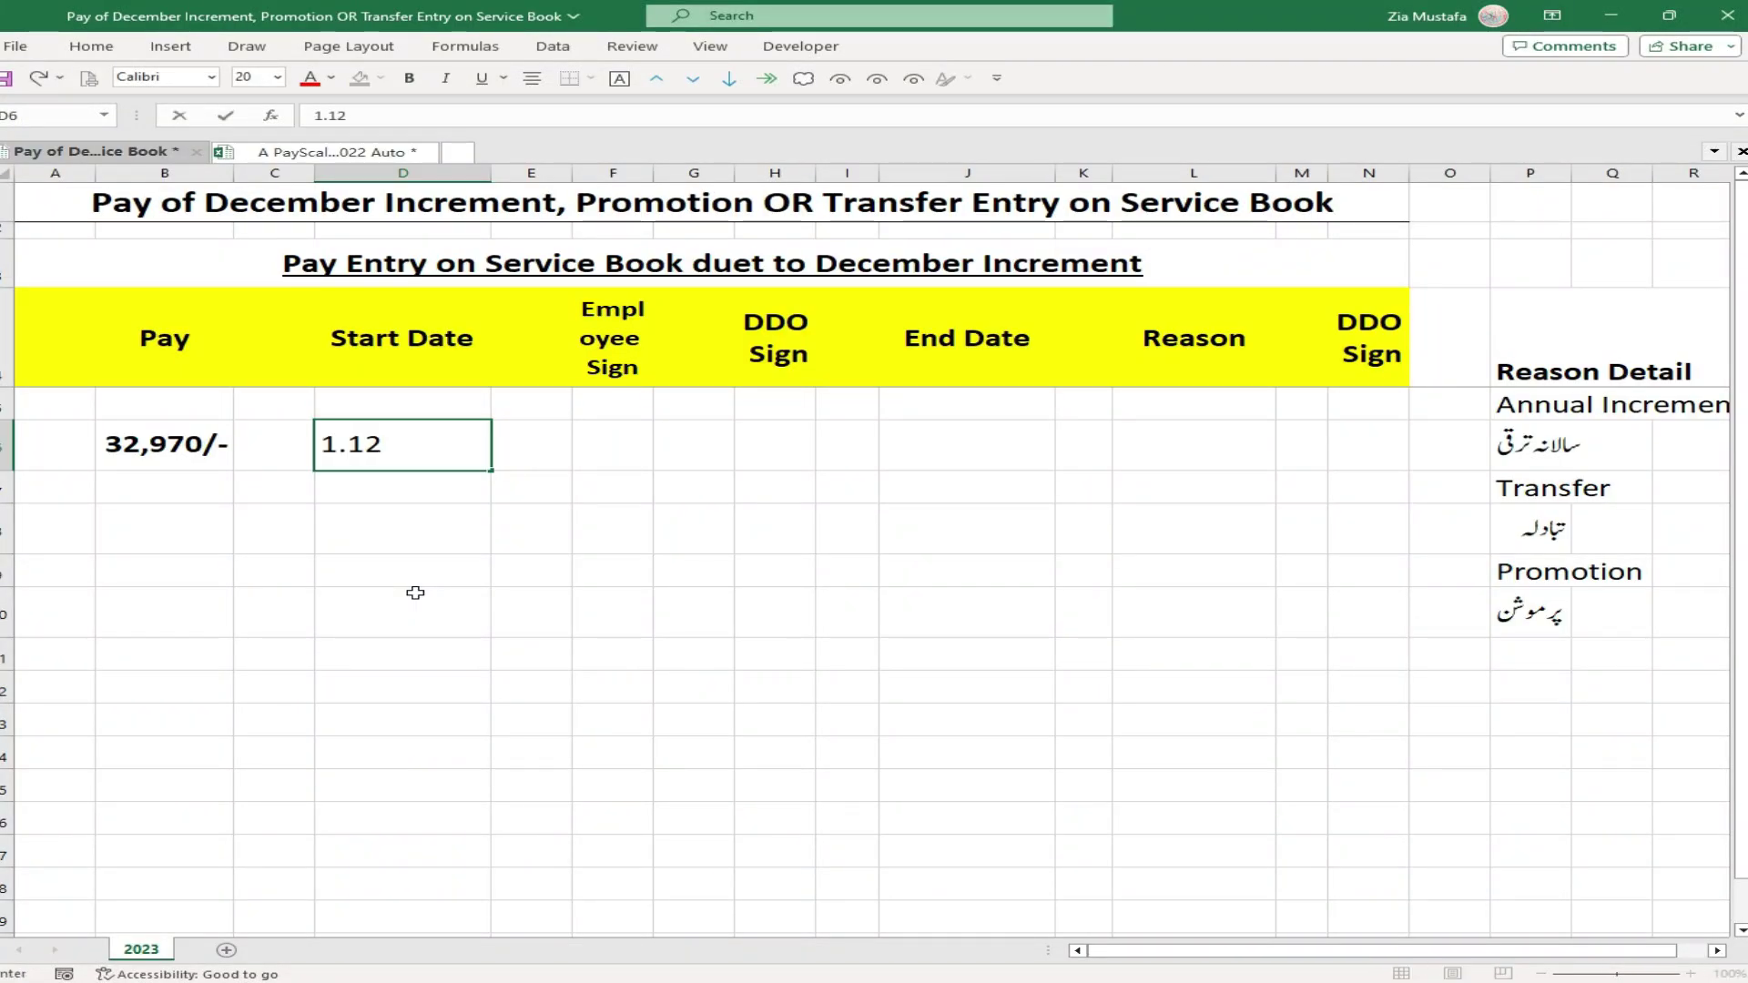
{"action": "key", "text": "Return"}
- Enter 30.11.2023 as the End Date of the first pay entry in cell J6
{"action": "key", "text": "Up"}
{"action": "key", "text": "Right"}
{"action": "key", "text": "Right"}
{"action": "key", "text": "Right"}
{"action": "key", "text": "Right"}
{"action": "key", "text": "Right"}
{"action": "key", "text": "Right"}
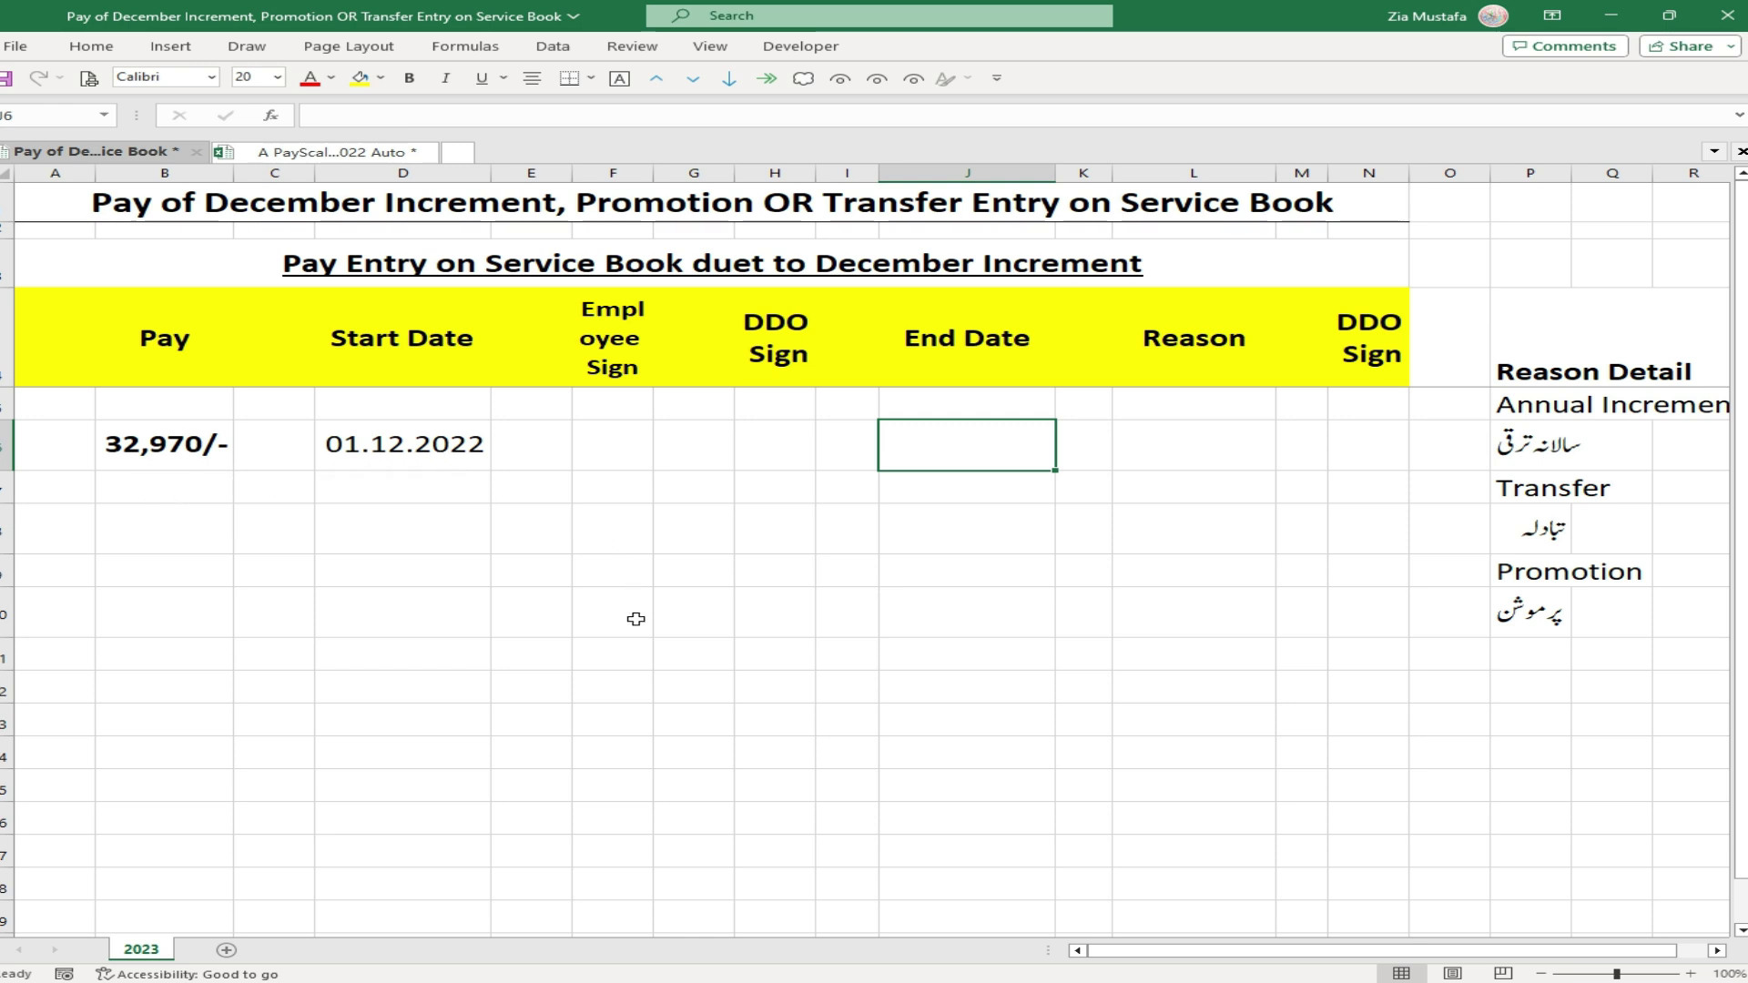
{"action": "type", "text": "30.11"}
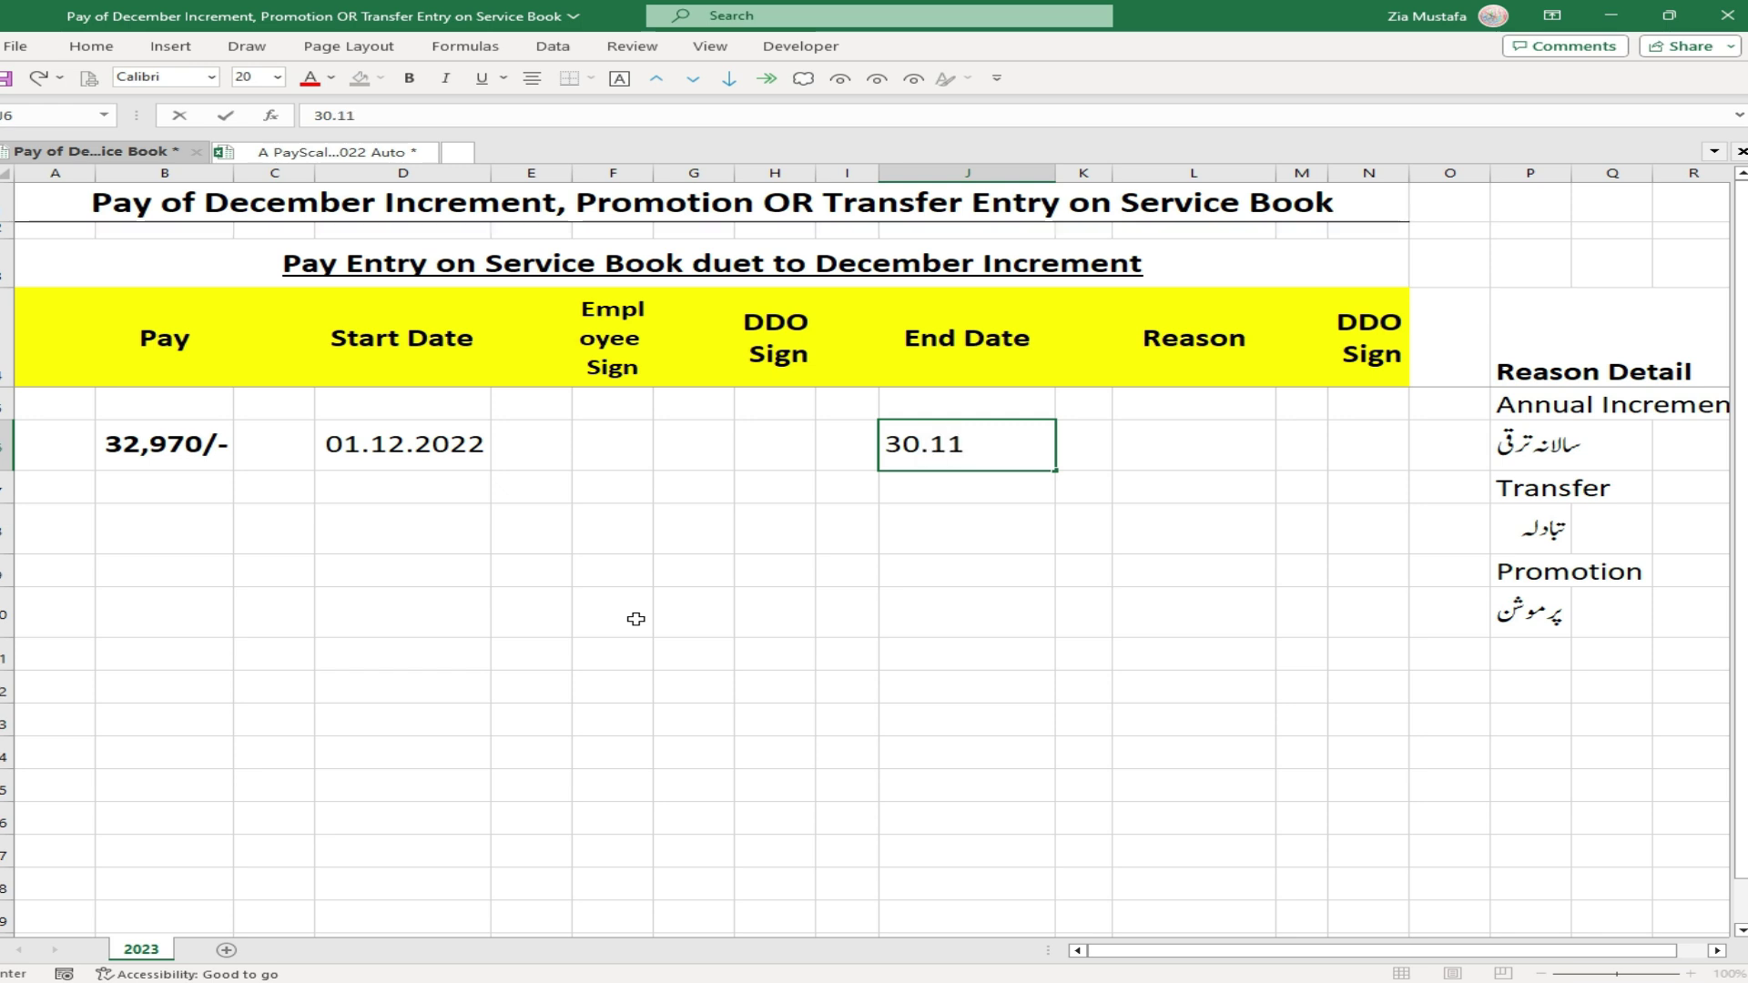
{"action": "type", "text": ".2023"}
{"action": "key", "text": "Return"}
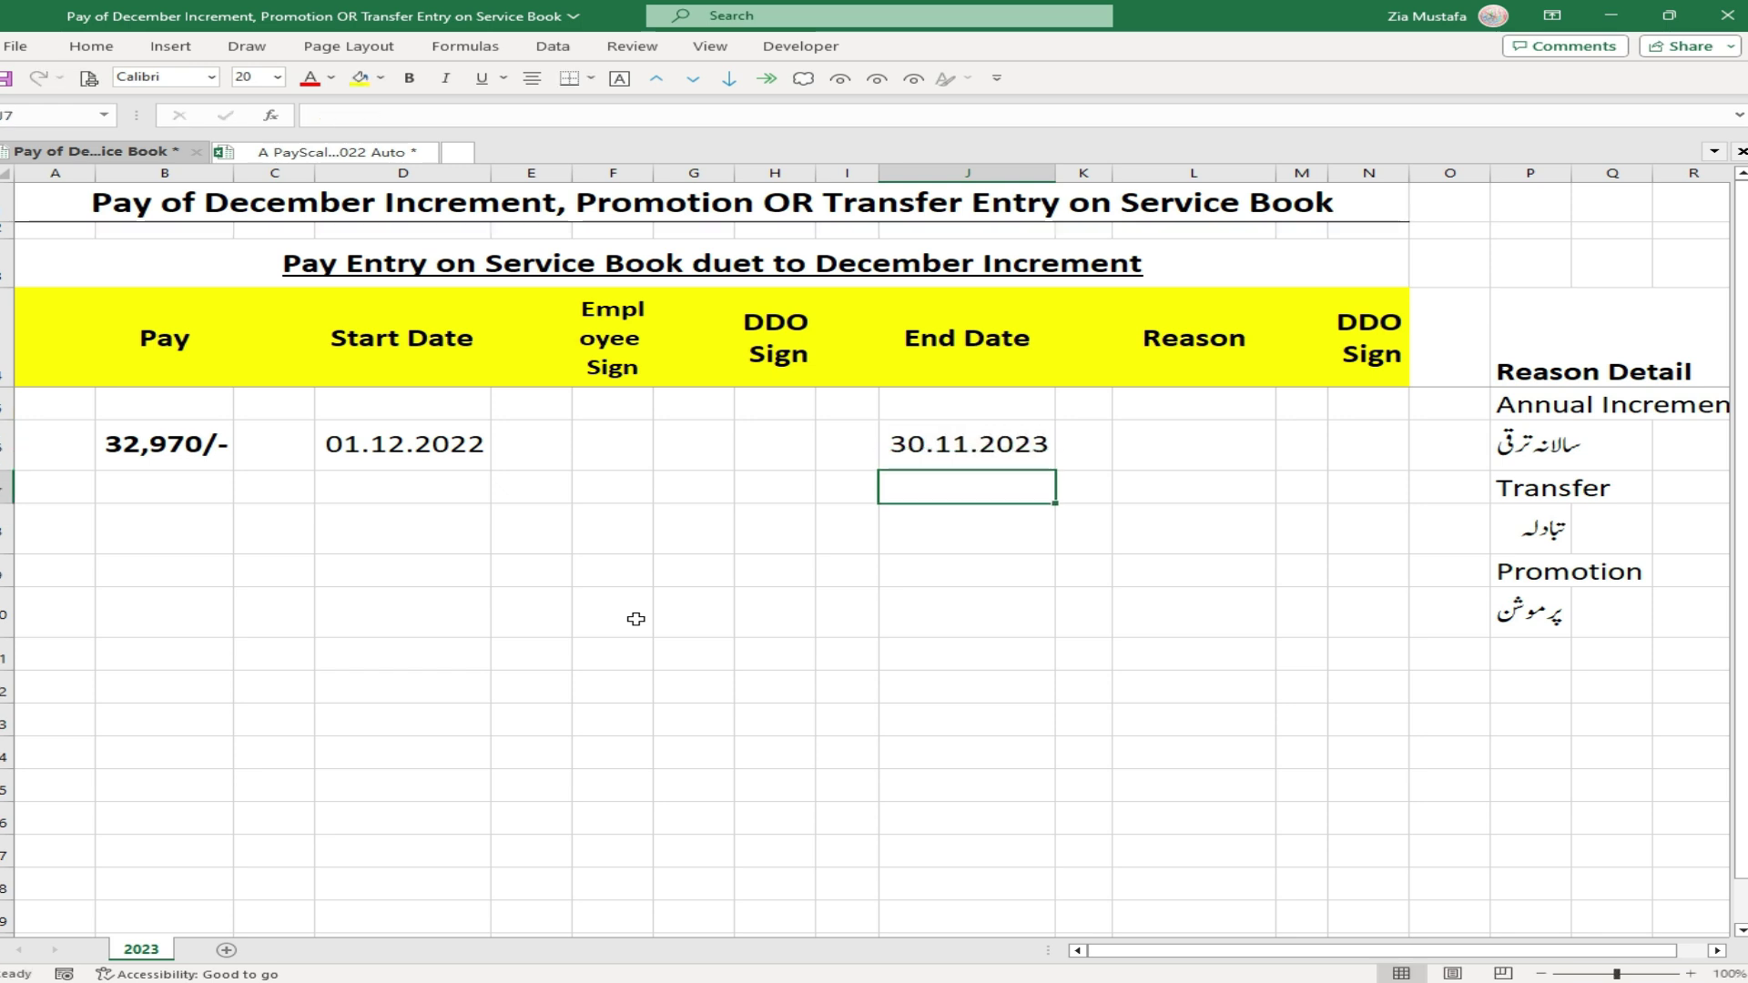
- Set the Reason of the first pay entry in cell L6 to the Urdu option سالانه ترقی
{"action": "key", "text": "Up"}
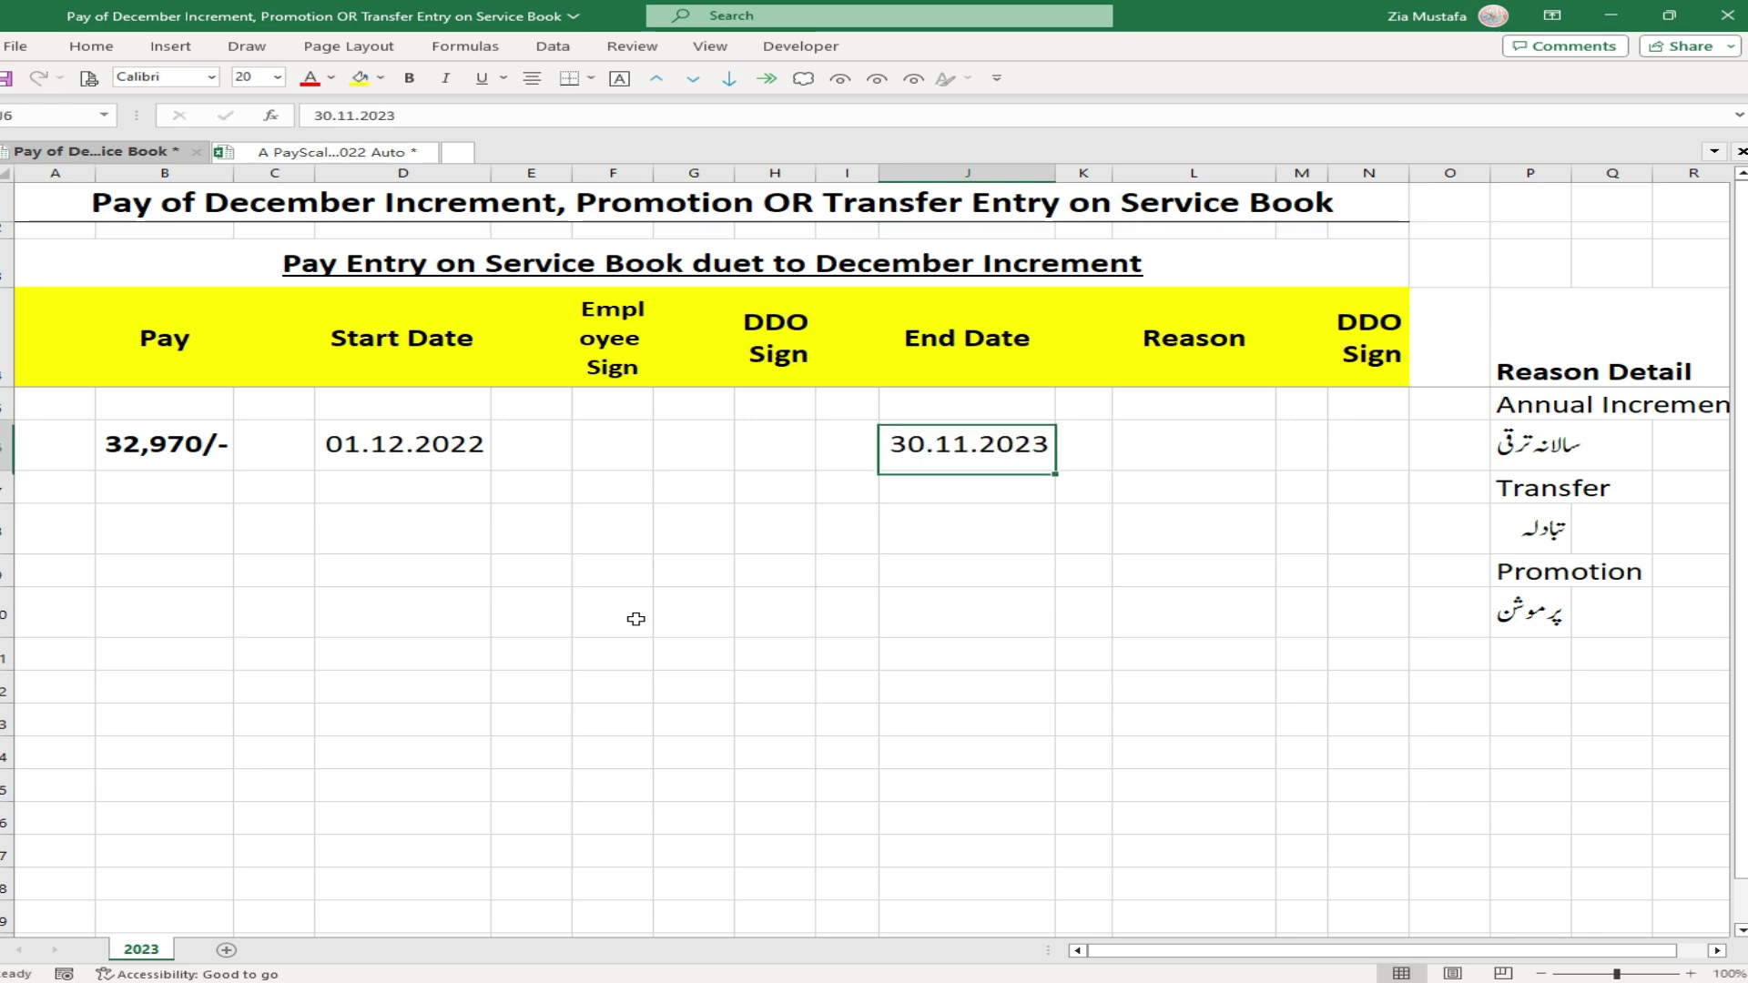
{"action": "key", "text": "Right"}
{"action": "key", "text": "Right"}
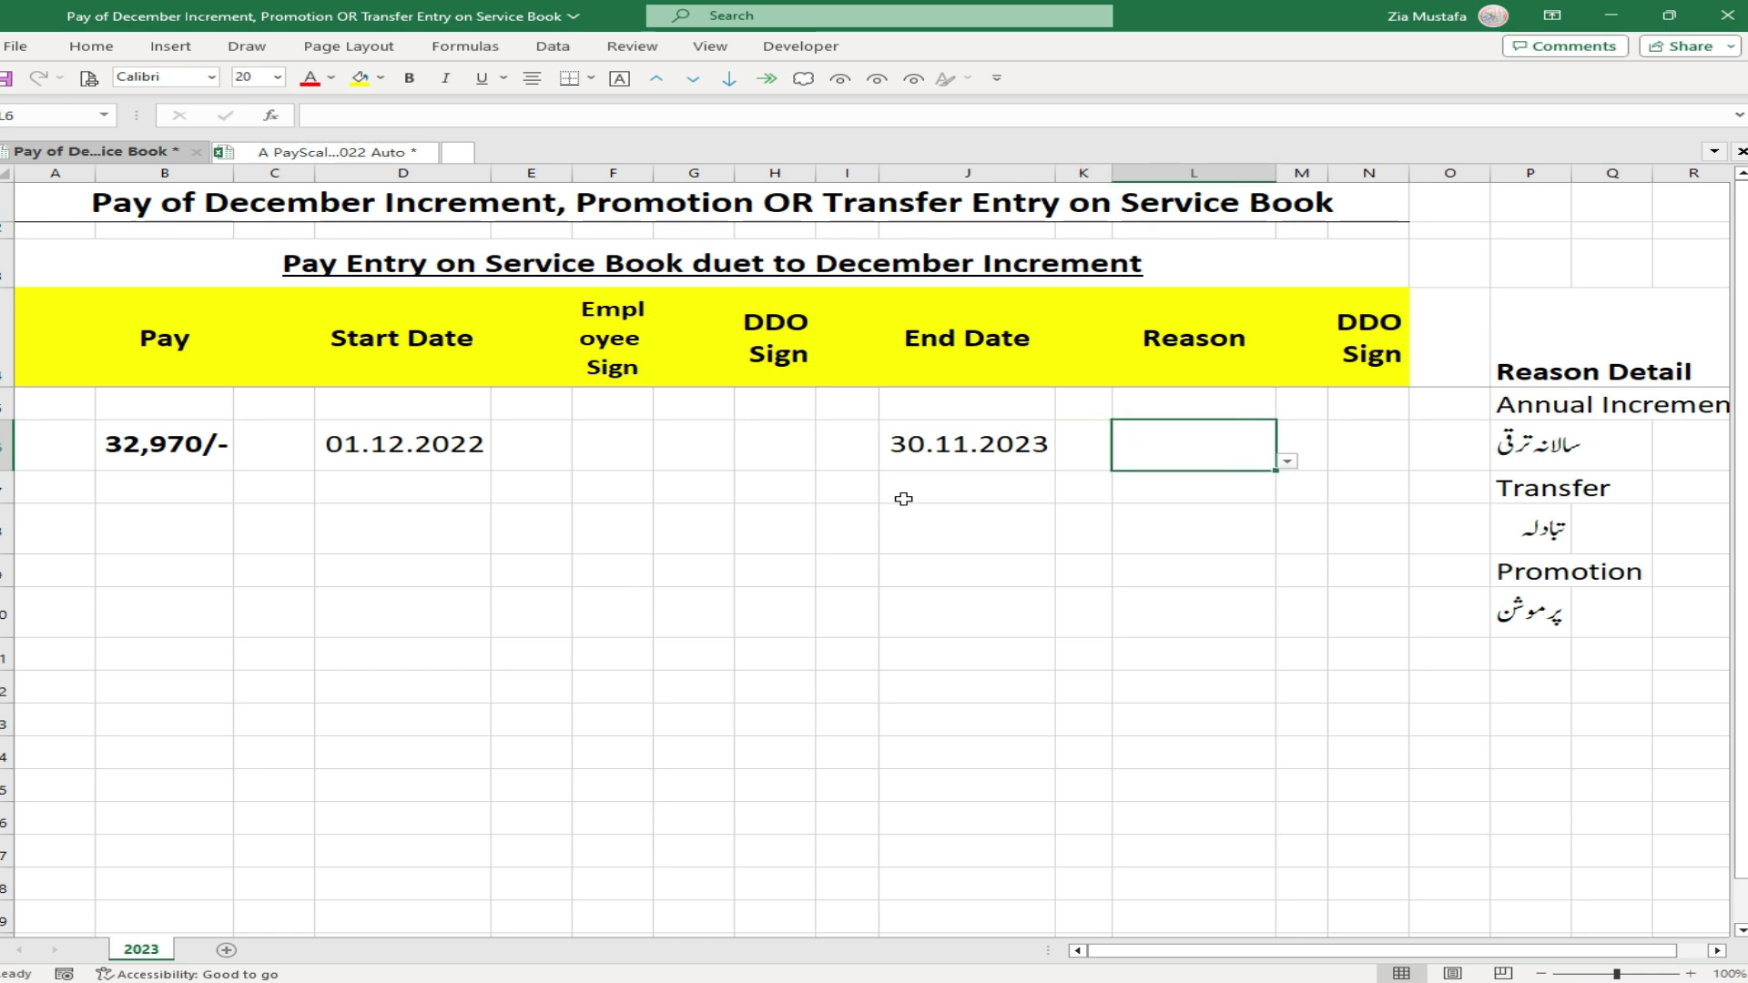
{"action": "left_click", "coordinate": [1289, 466]}
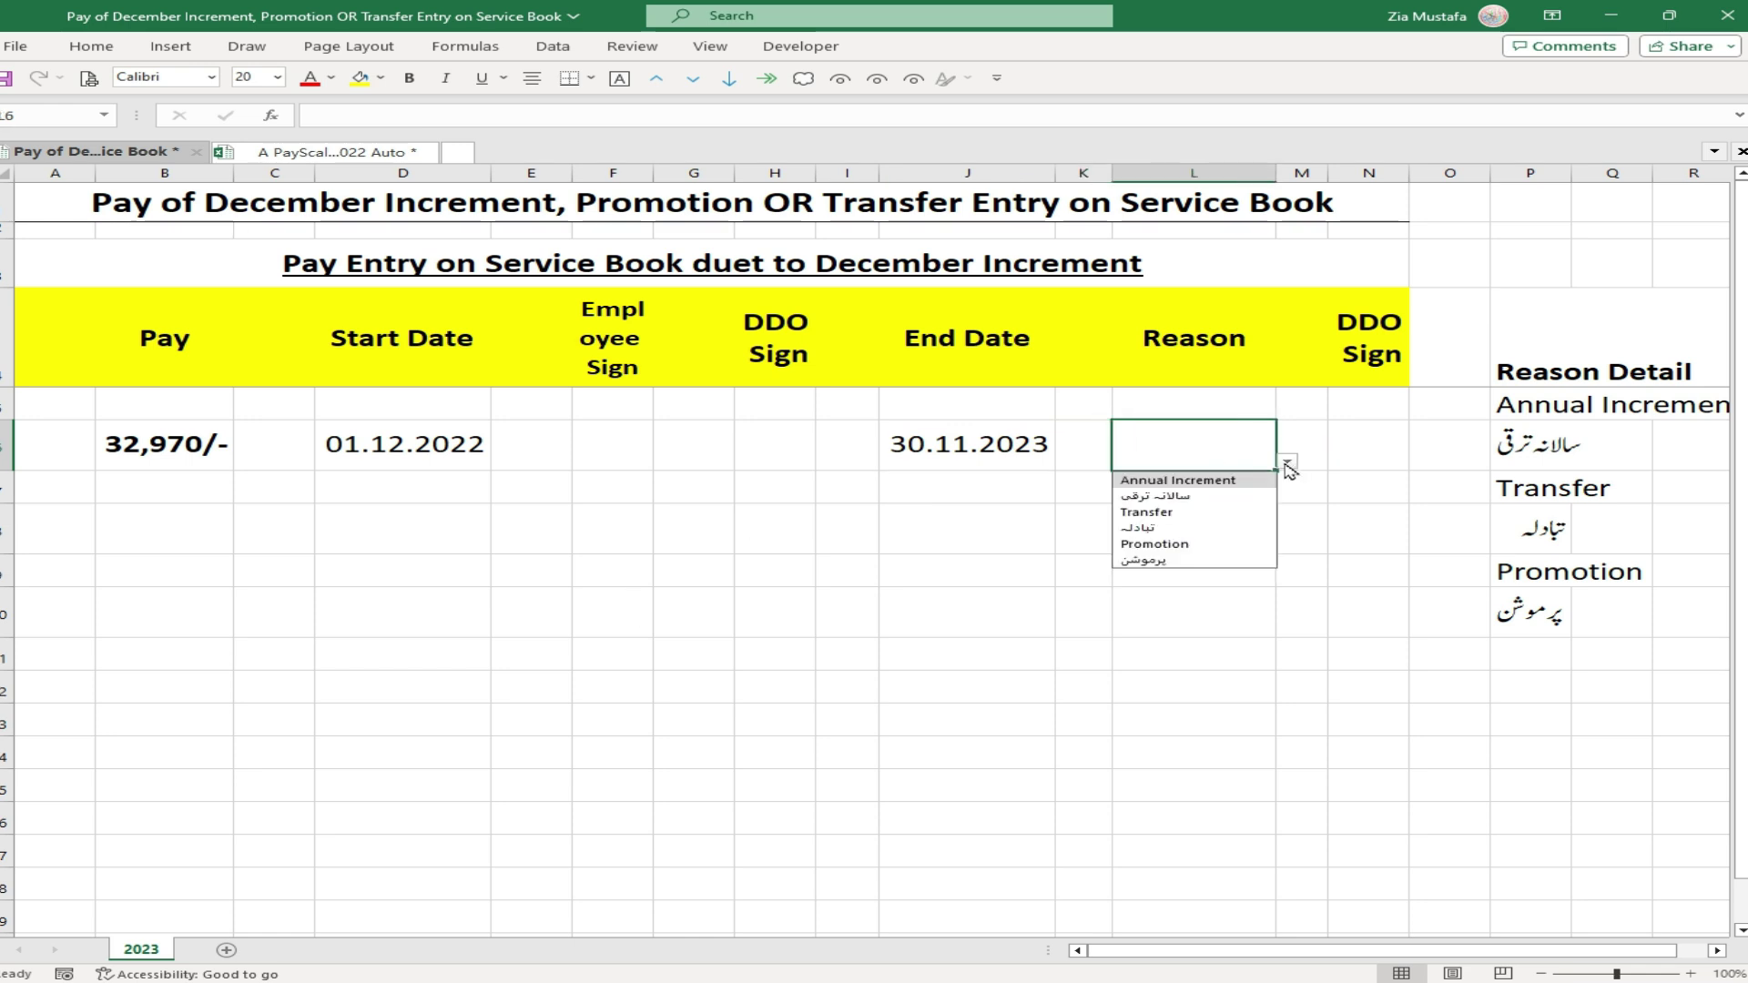
{"action": "left_click", "coordinate": [1196, 488]}
{"action": "left_click", "coordinate": [1288, 463]}
{"action": "left_click", "coordinate": [1146, 506]}
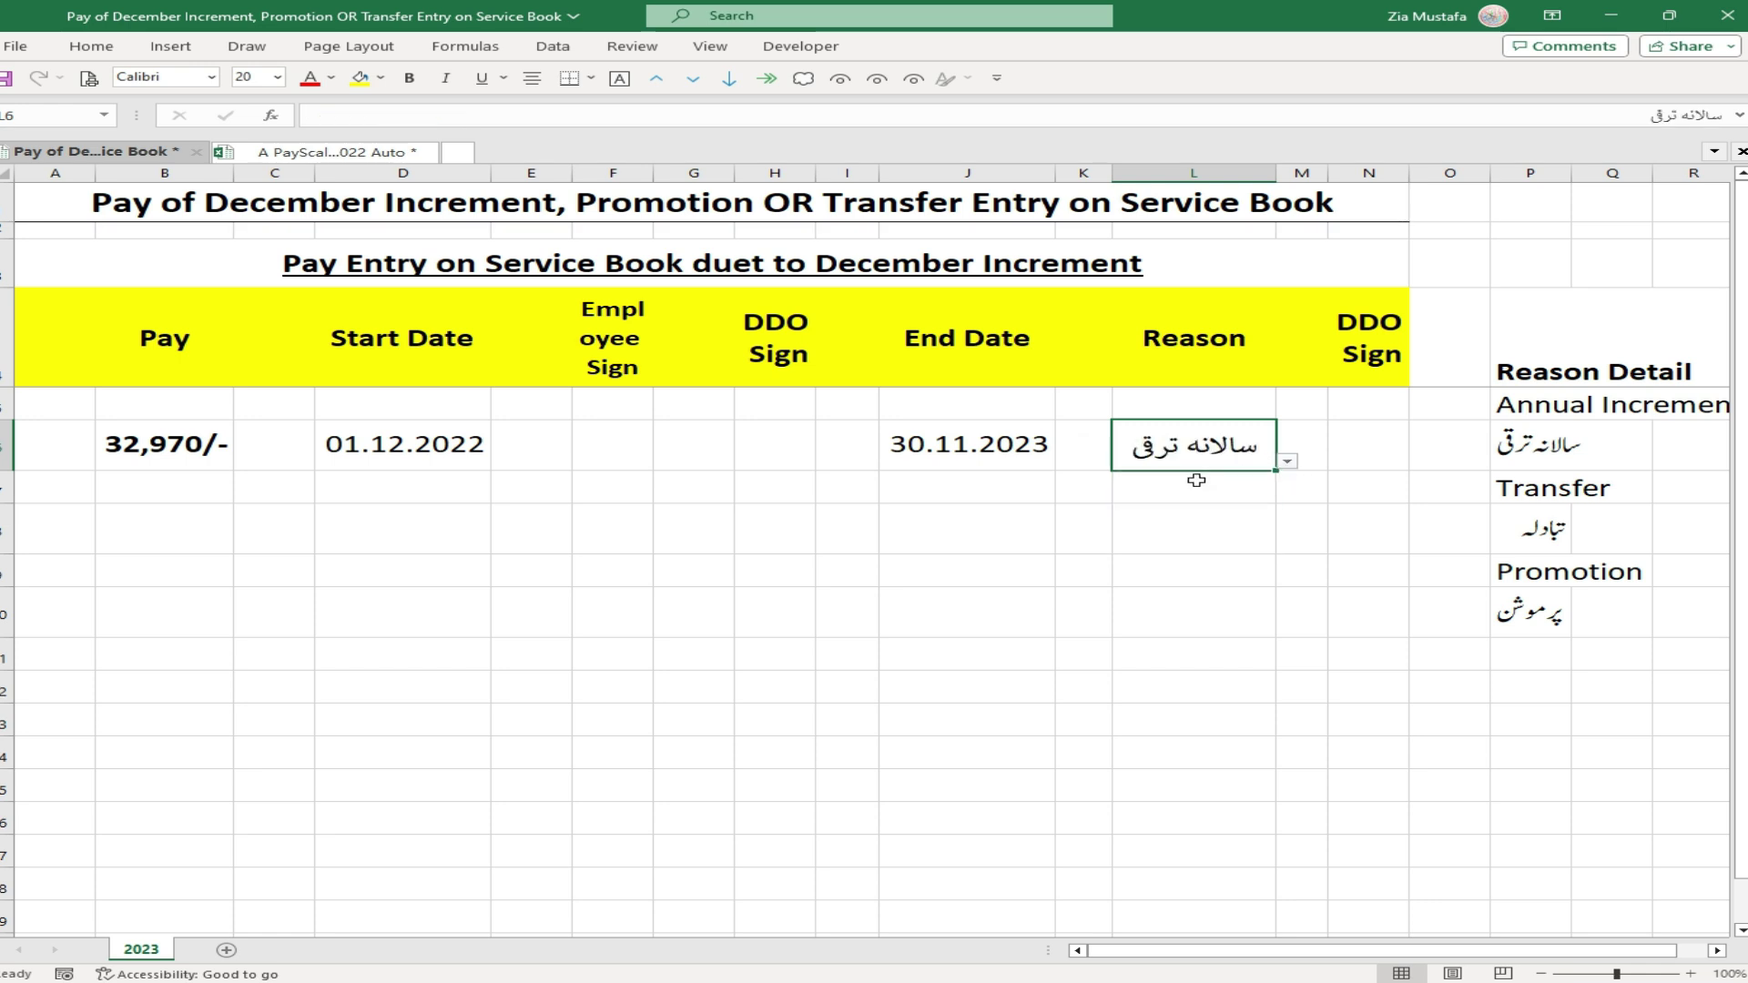
{"action": "left_click", "coordinate": [588, 437]}
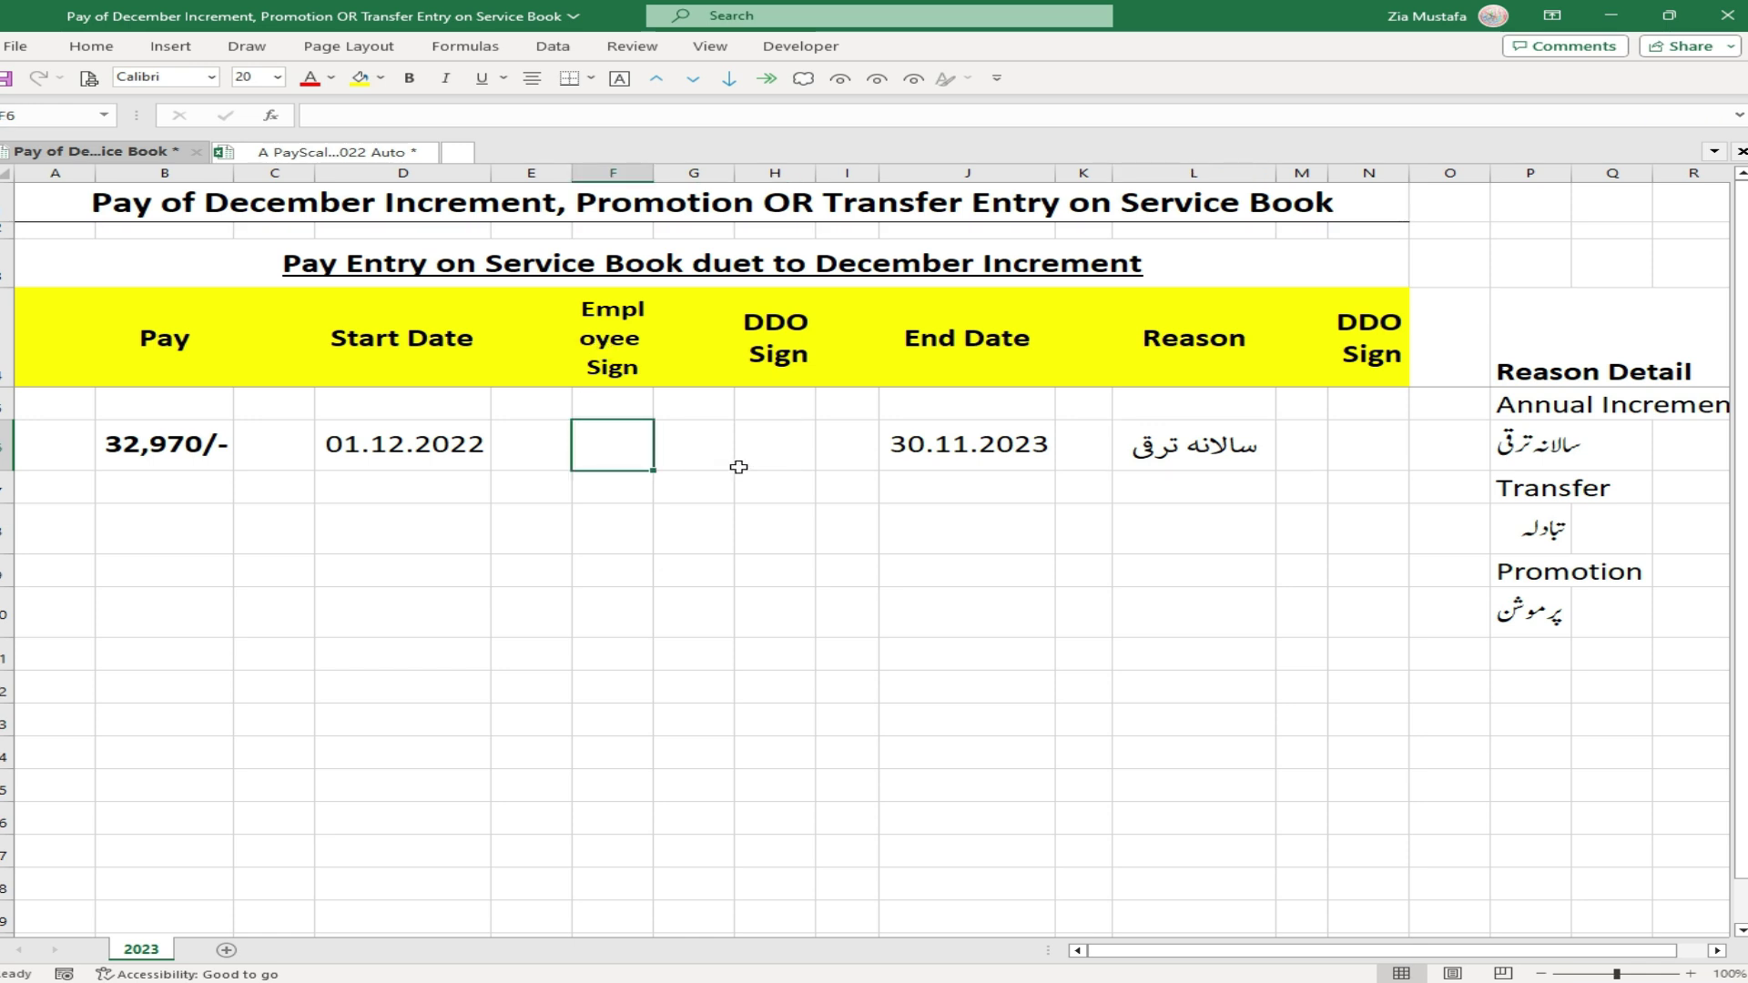
{"action": "left_click", "coordinate": [784, 441]}
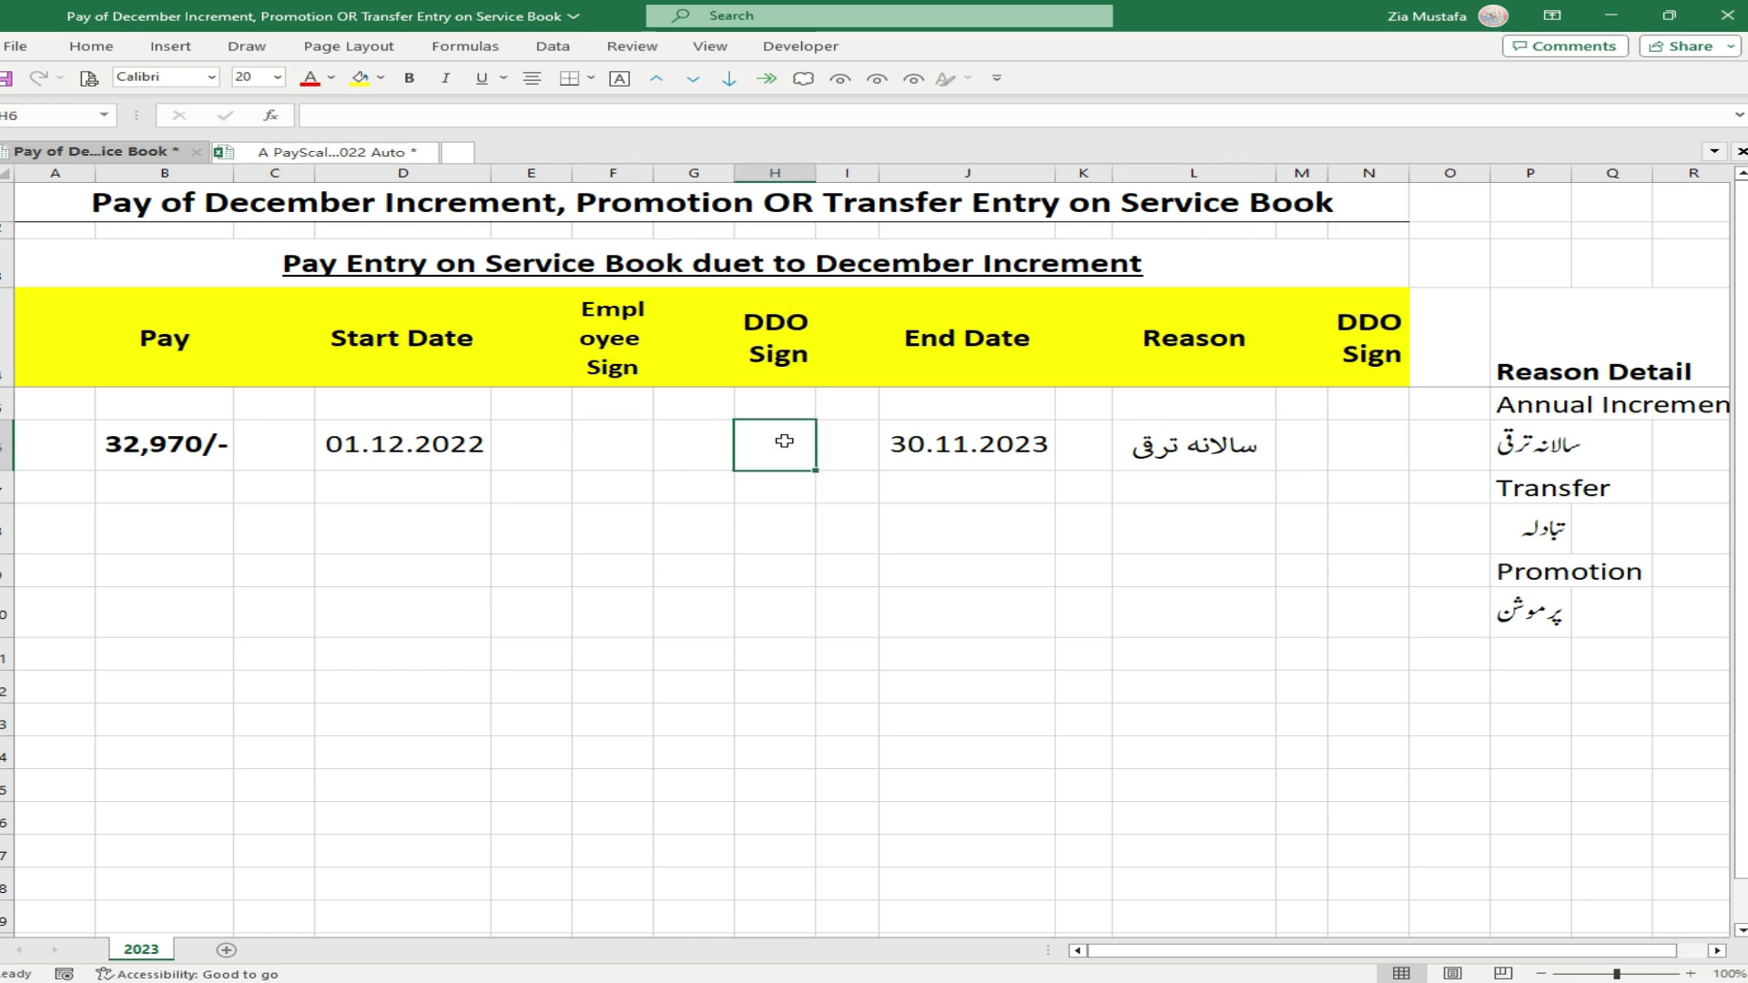
{"action": "left_click", "coordinate": [1380, 457]}
- Look up the 2022 pay at stage 07 in the pay scale chart and enter 34710 as the Pay in cell B8 of the service book
{"action": "left_click", "coordinate": [163, 540]}
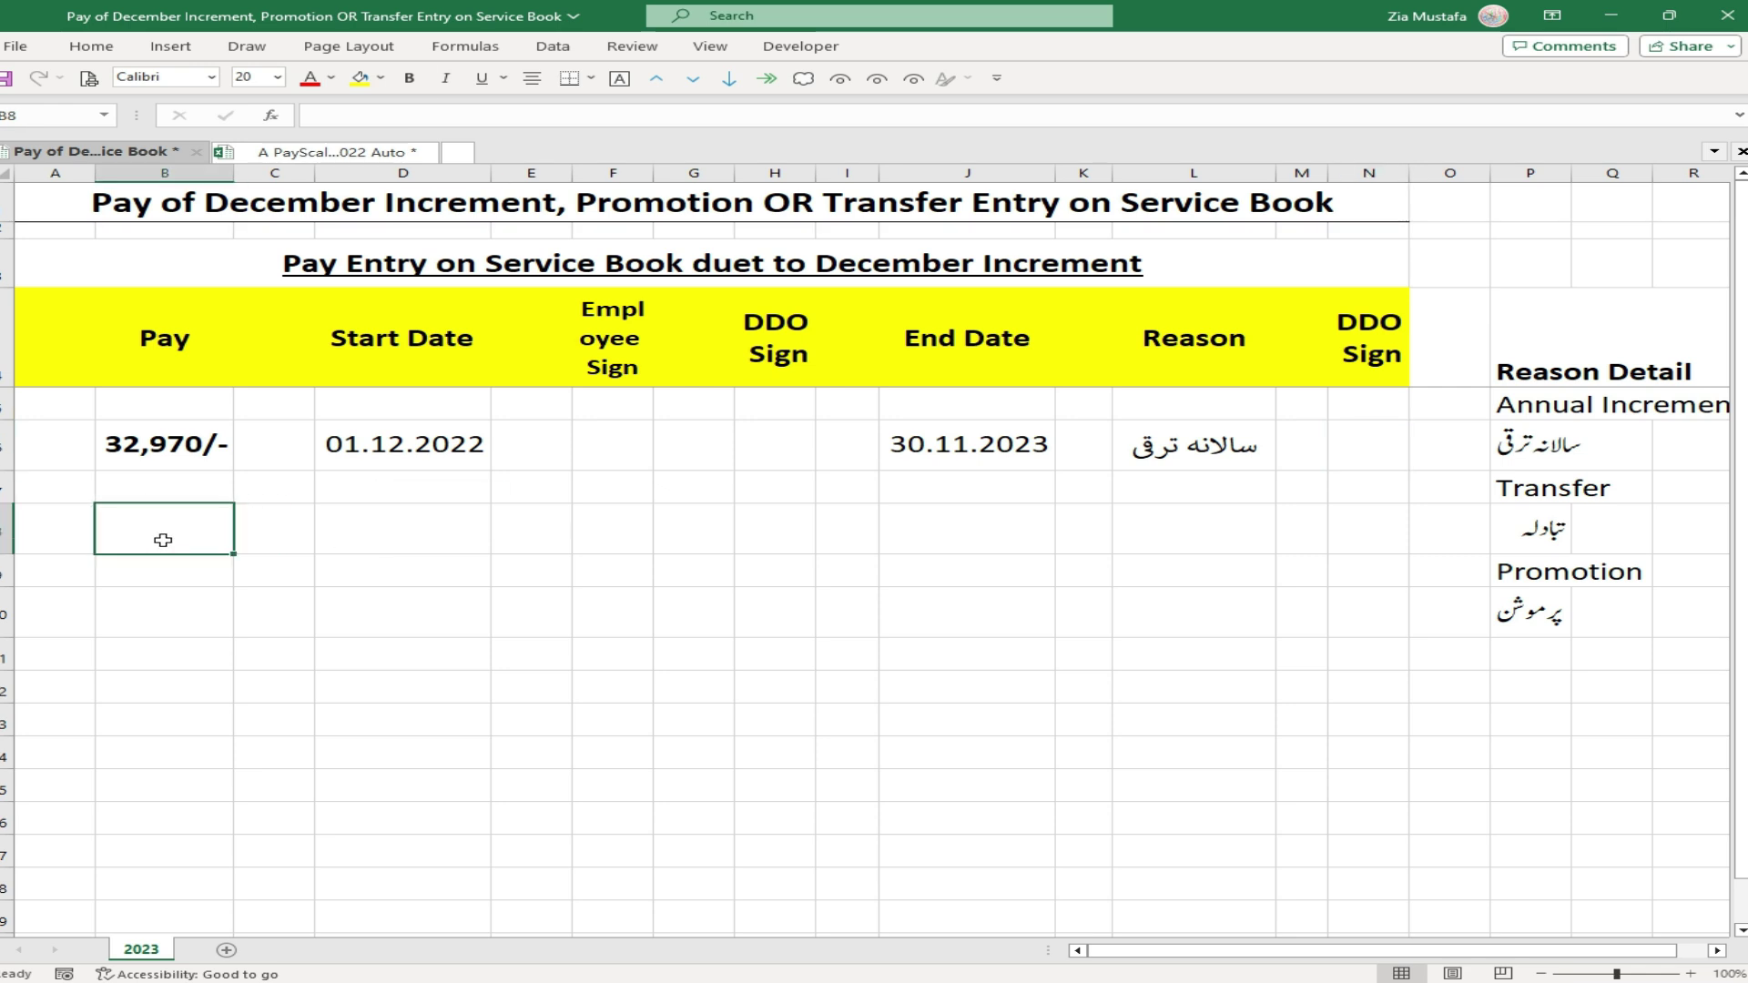
{"action": "key", "text": "ctrl+Tab"}
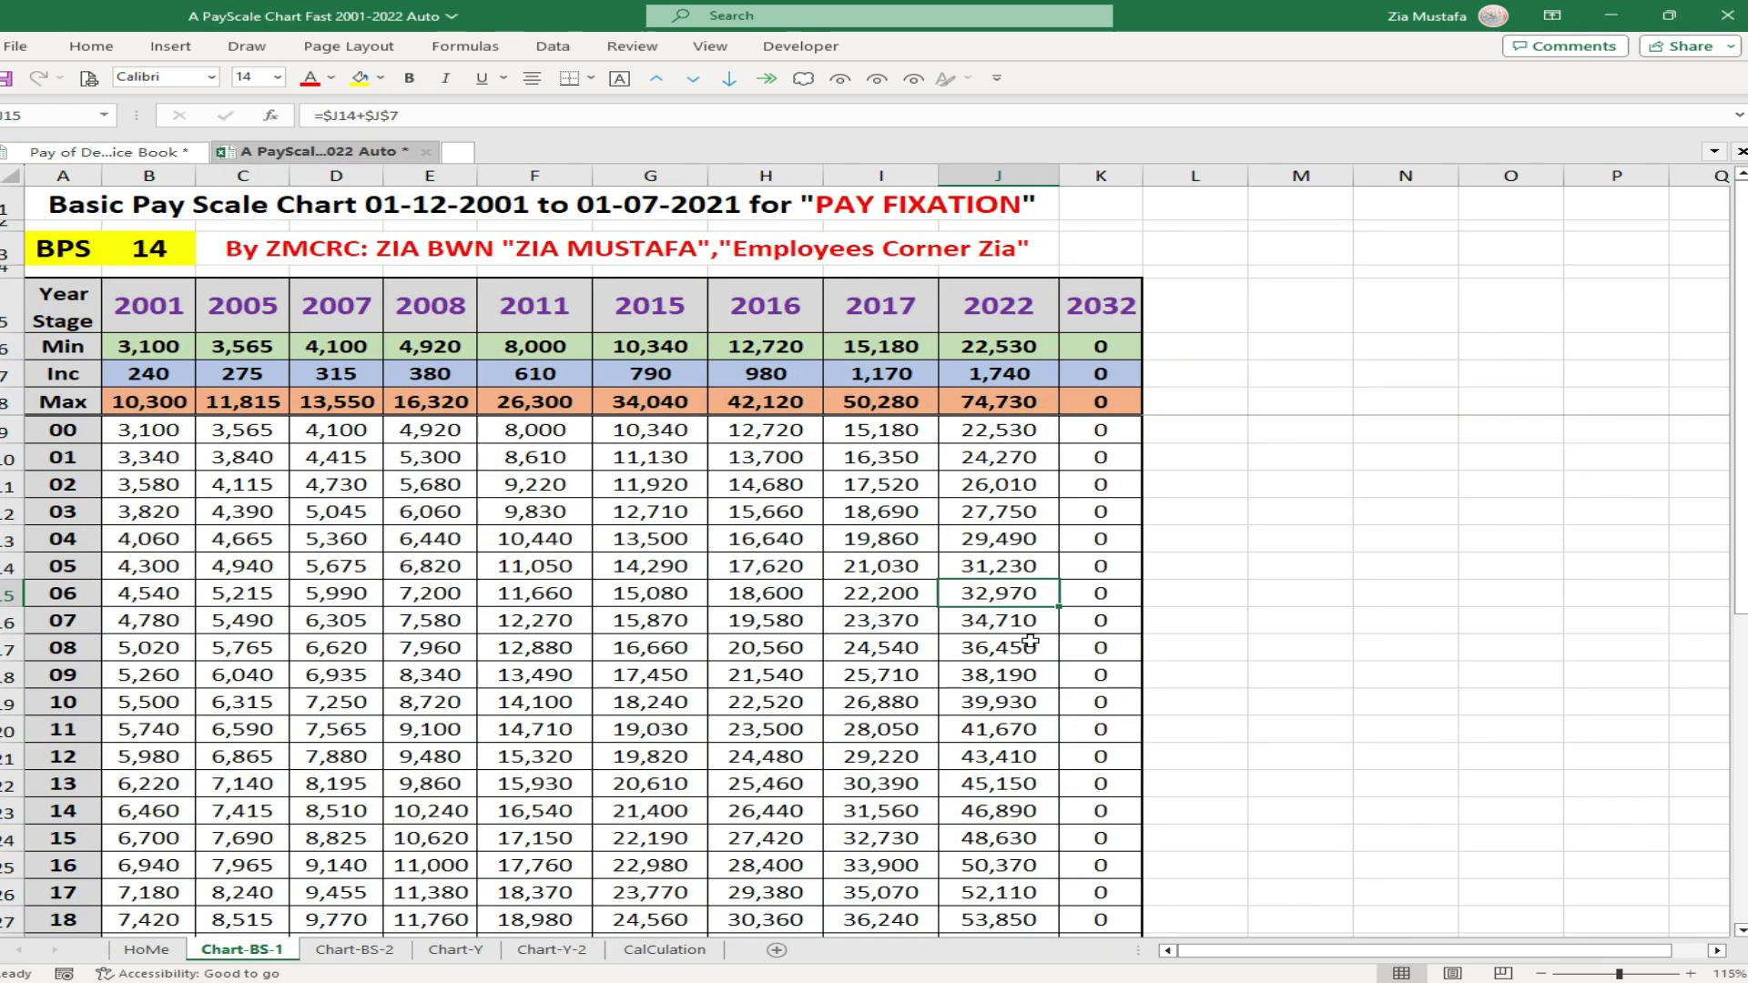
{"action": "left_click", "coordinate": [983, 628]}
{"action": "left_click", "coordinate": [103, 153]}
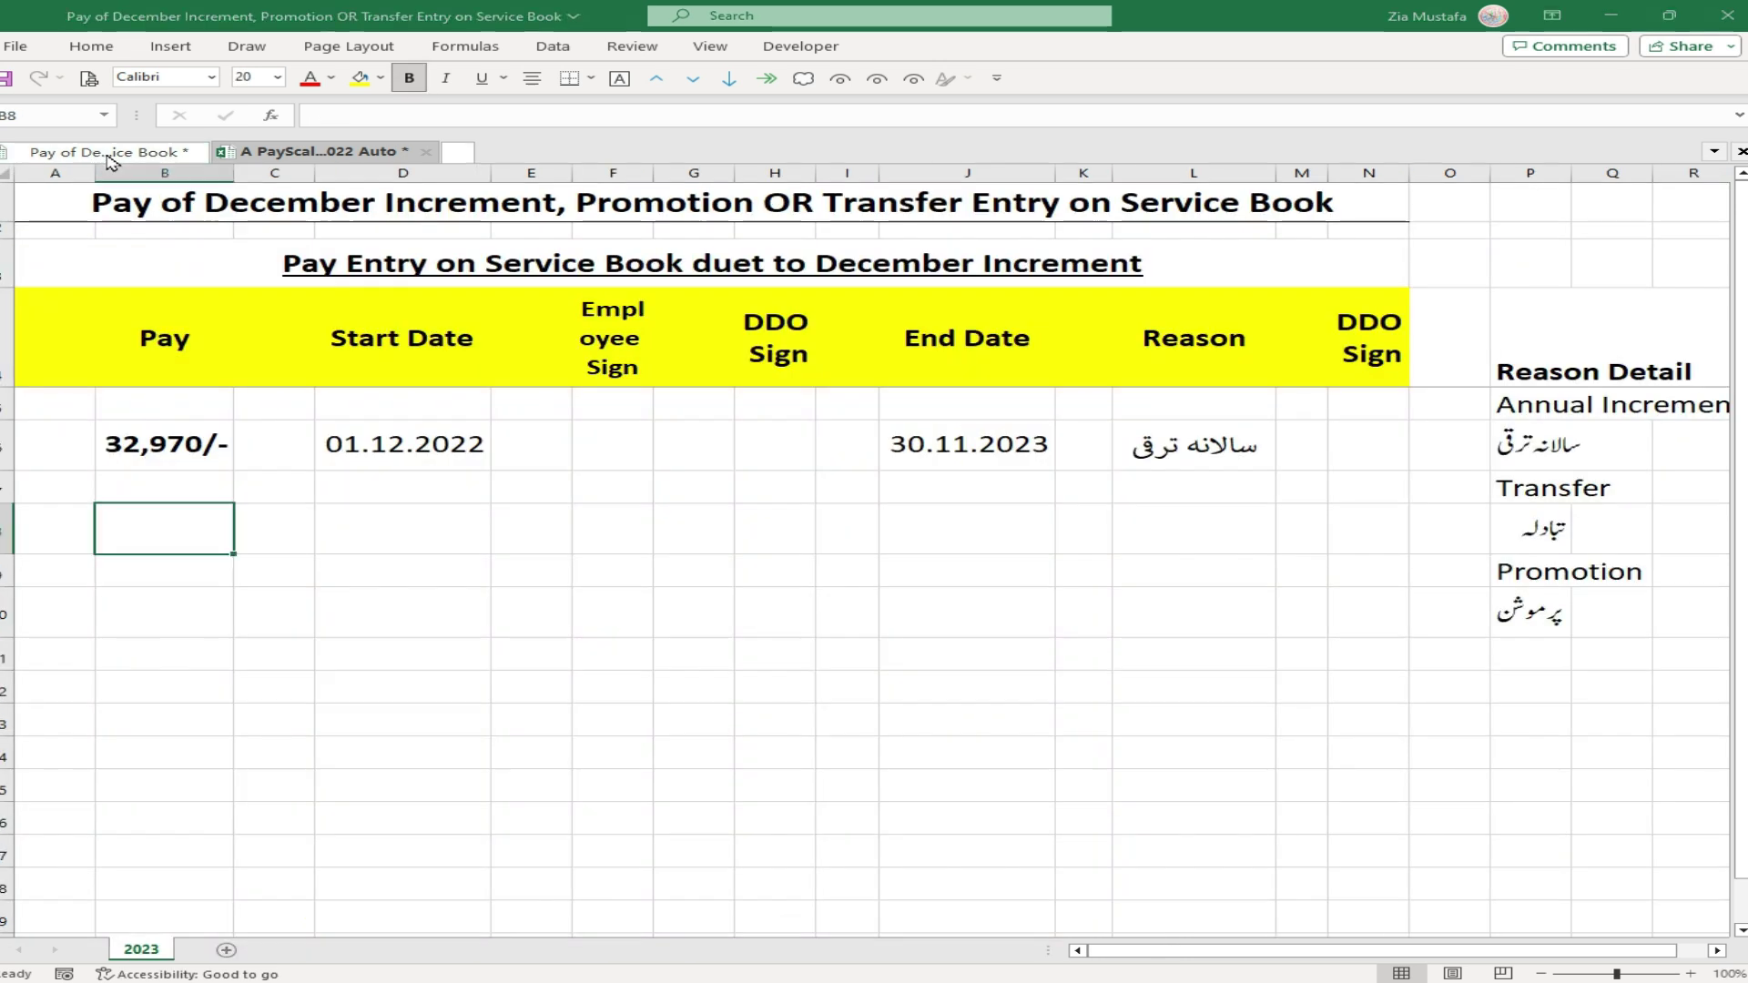
{"action": "type", "text": "34710"}
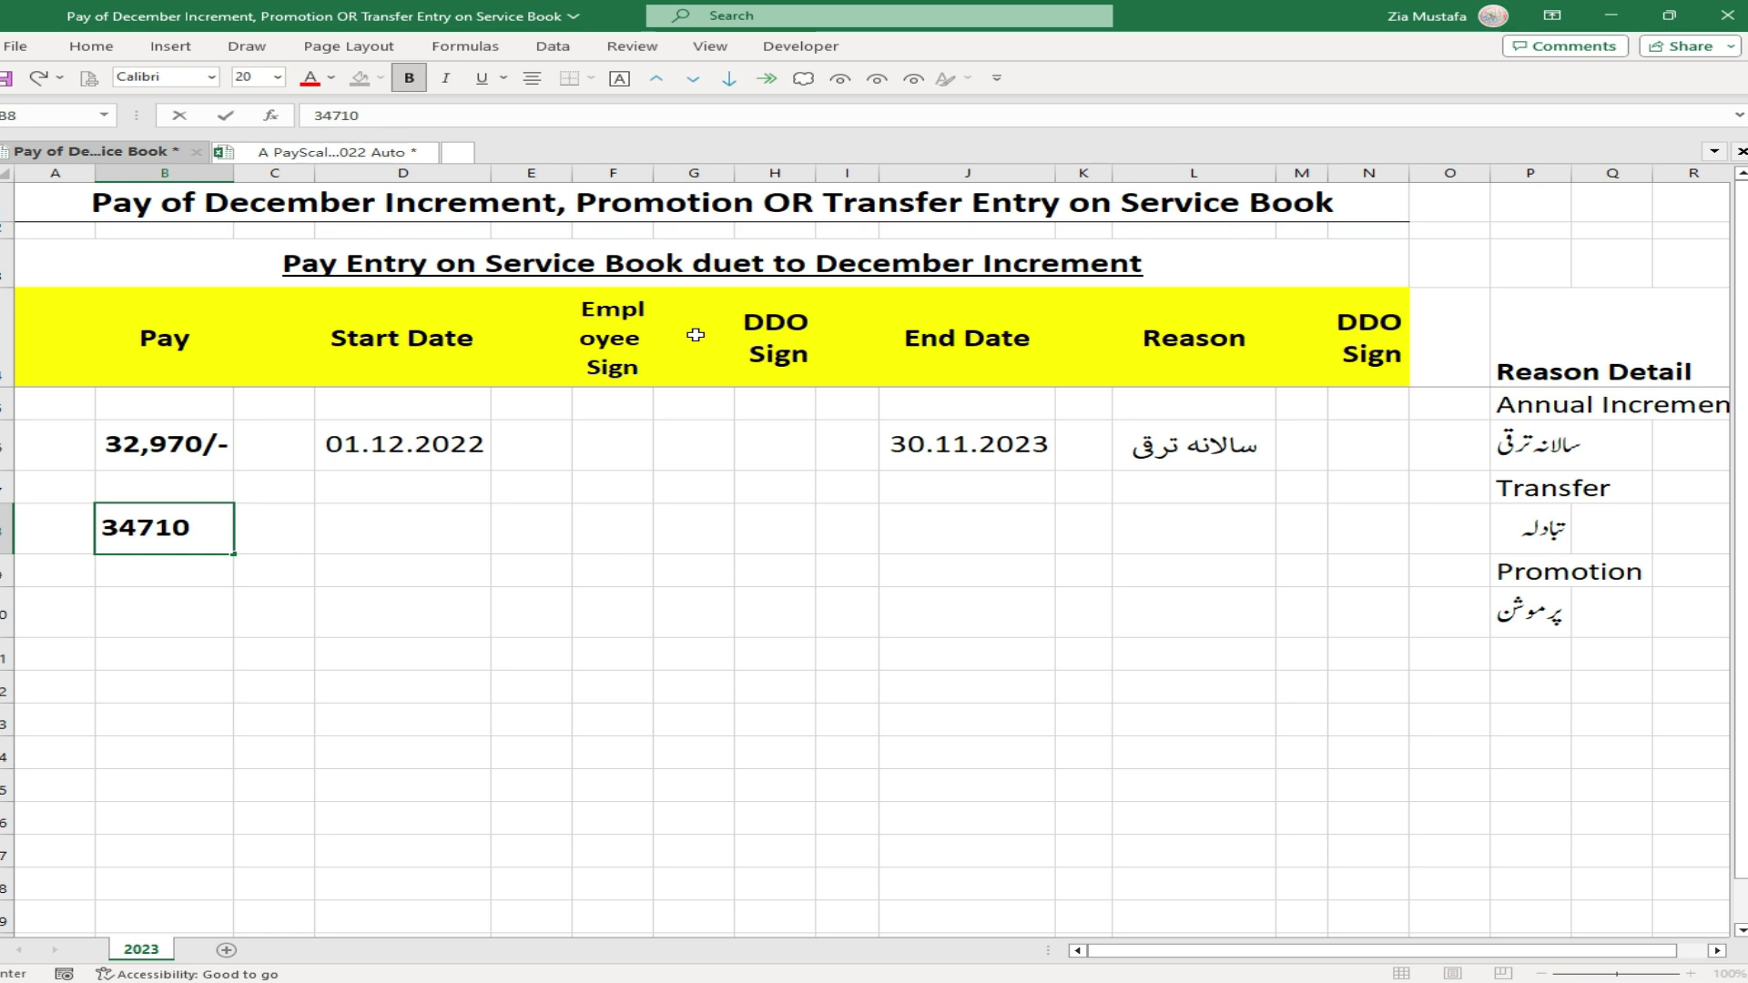
{"action": "key", "text": "Tab"}
- Enter 01.12.2023 as the Start Date of the second pay entry in cell D8
{"action": "key", "text": "Tab"}
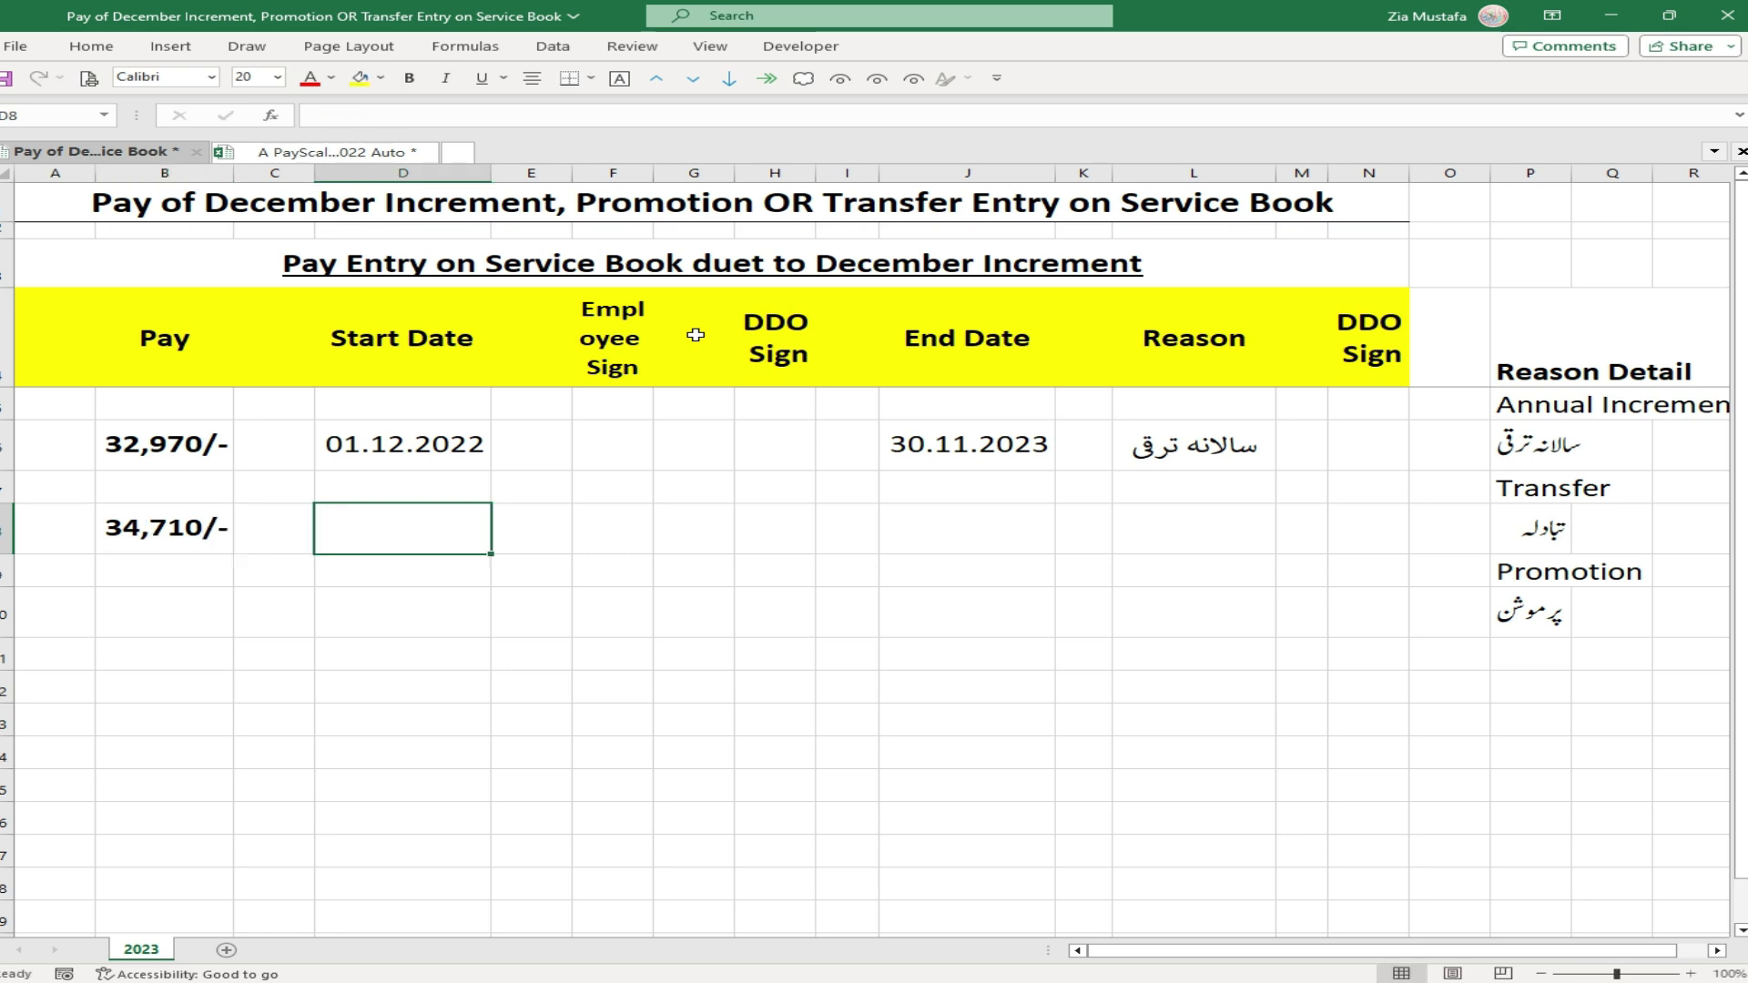
{"action": "type", "text": "1.12.202"}
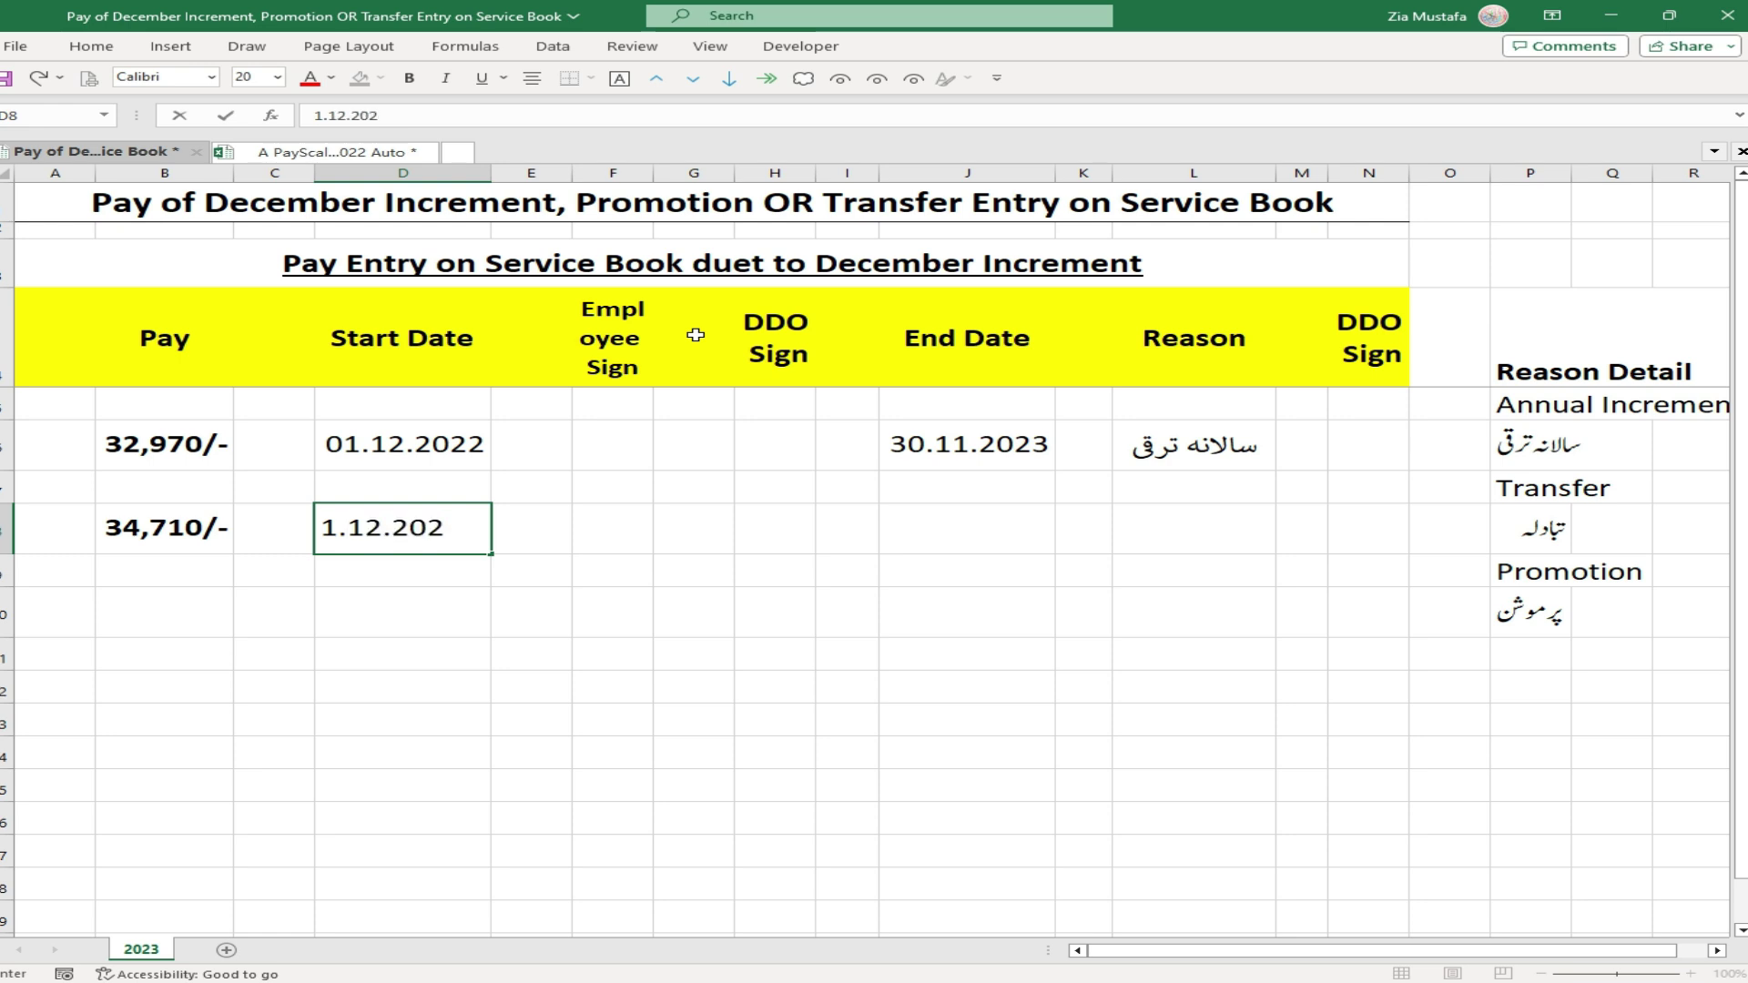
{"action": "type", "text": "3"}
{"action": "key", "text": "Tab"}
{"action": "key", "text": "Tab"}
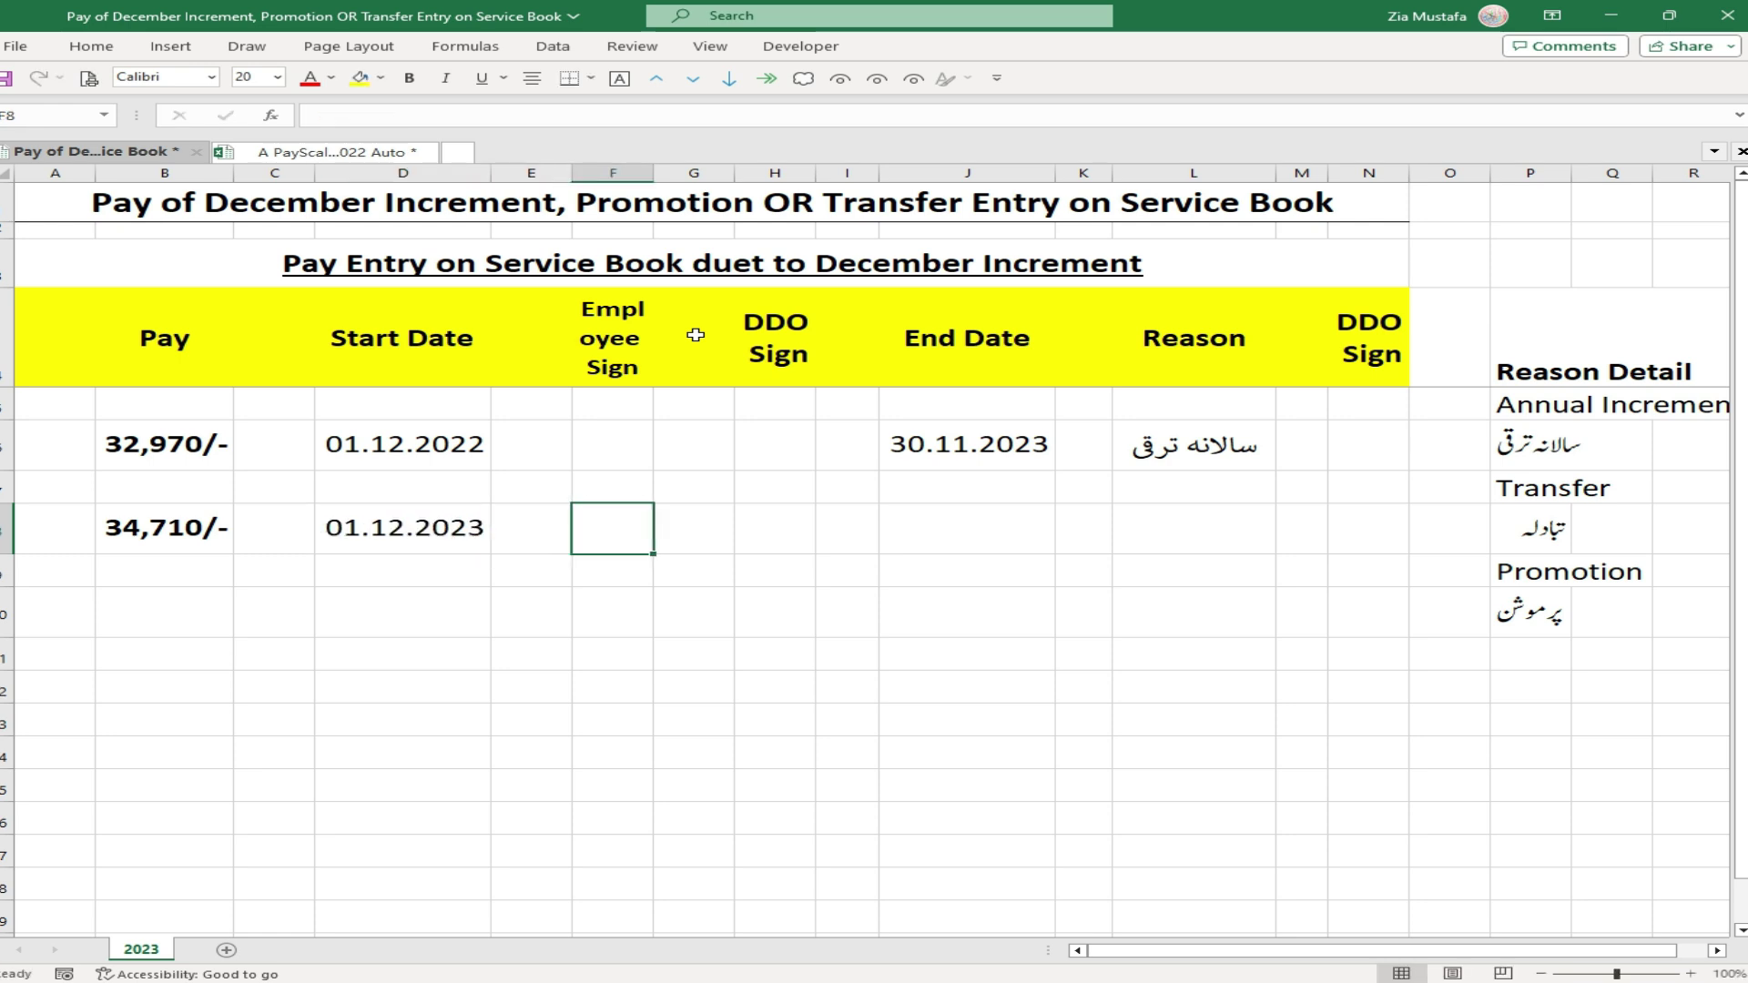
{"action": "key", "text": "Tab"}
{"action": "key", "text": "Tab"}
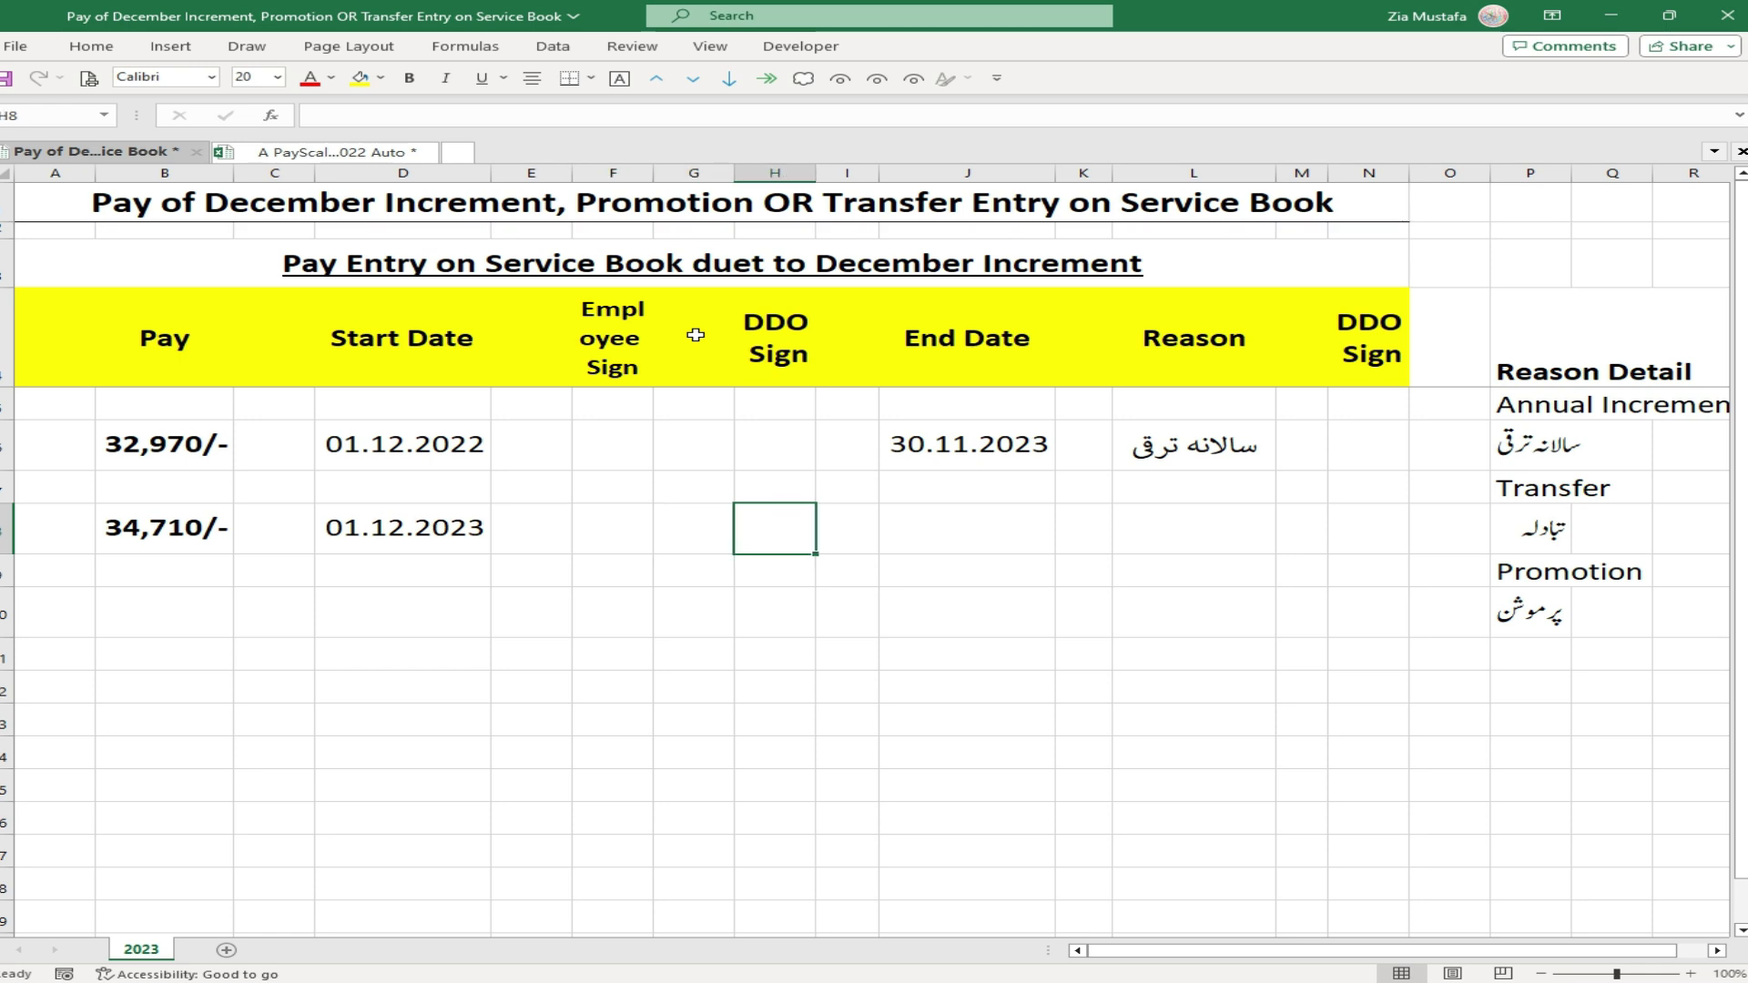
{"action": "key", "text": "Tab"}
{"action": "key", "text": "Tab"}
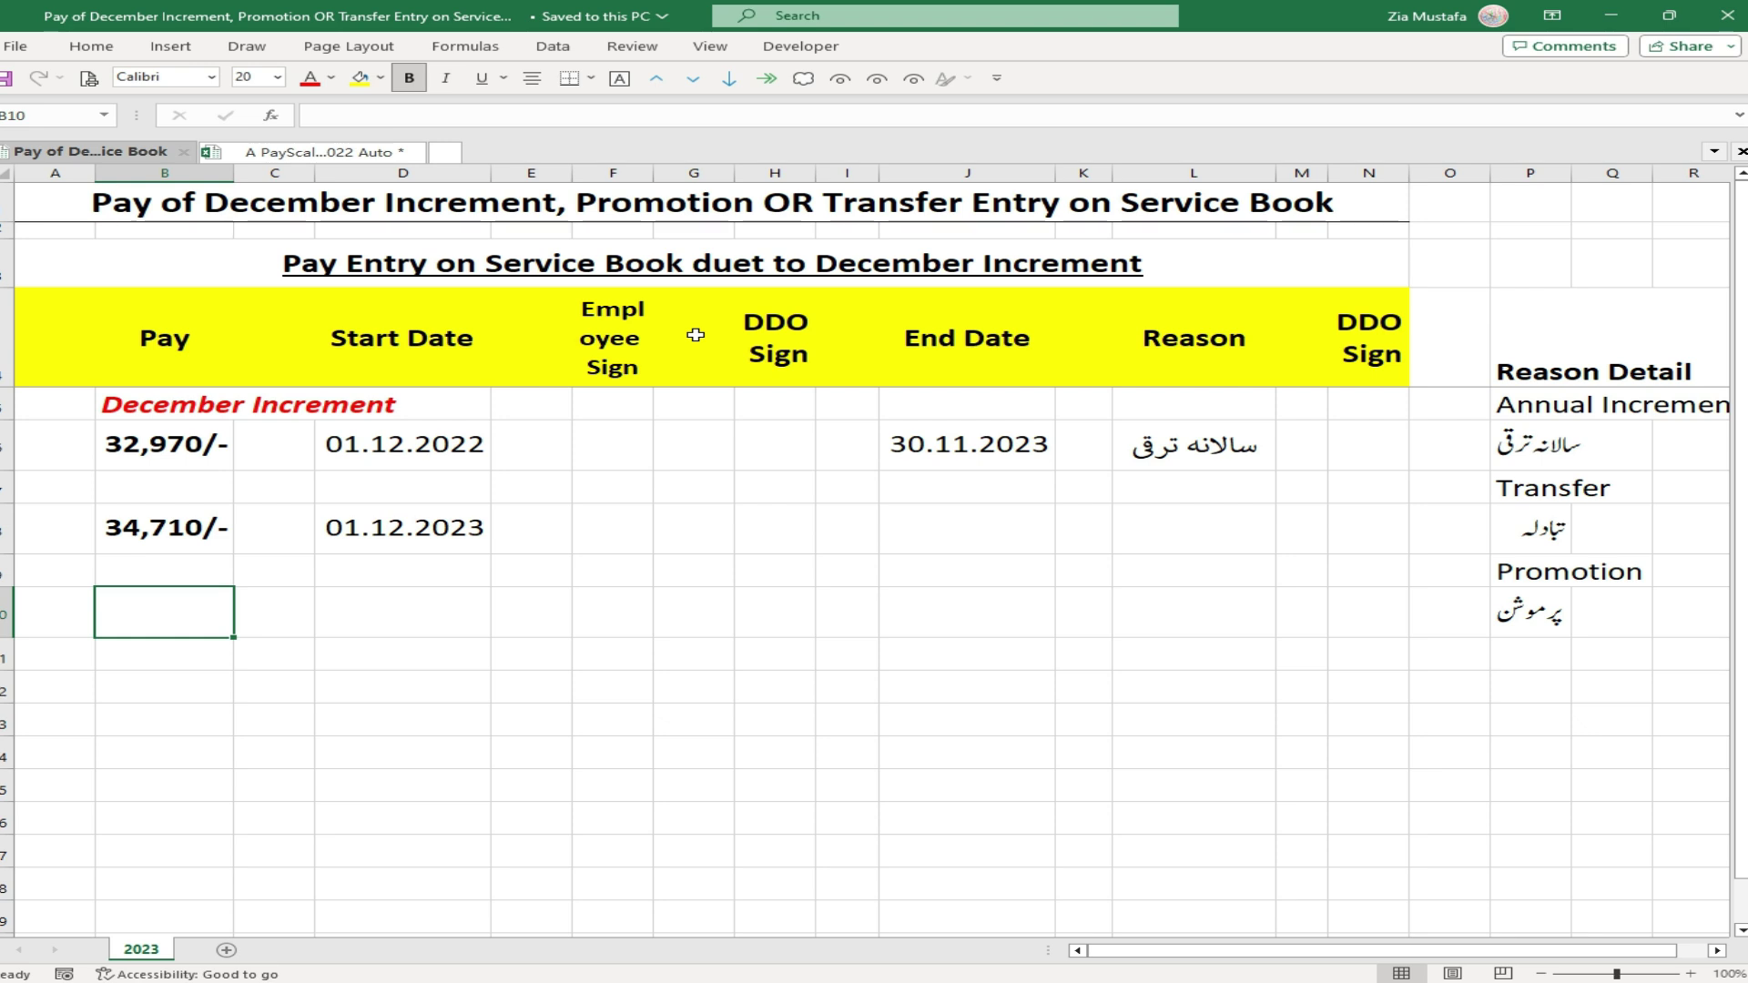
- Copy the December Increment block B5:J8 to the area starting at cell B10 and save the workbook
{"action": "left_click", "coordinate": [146, 439]}
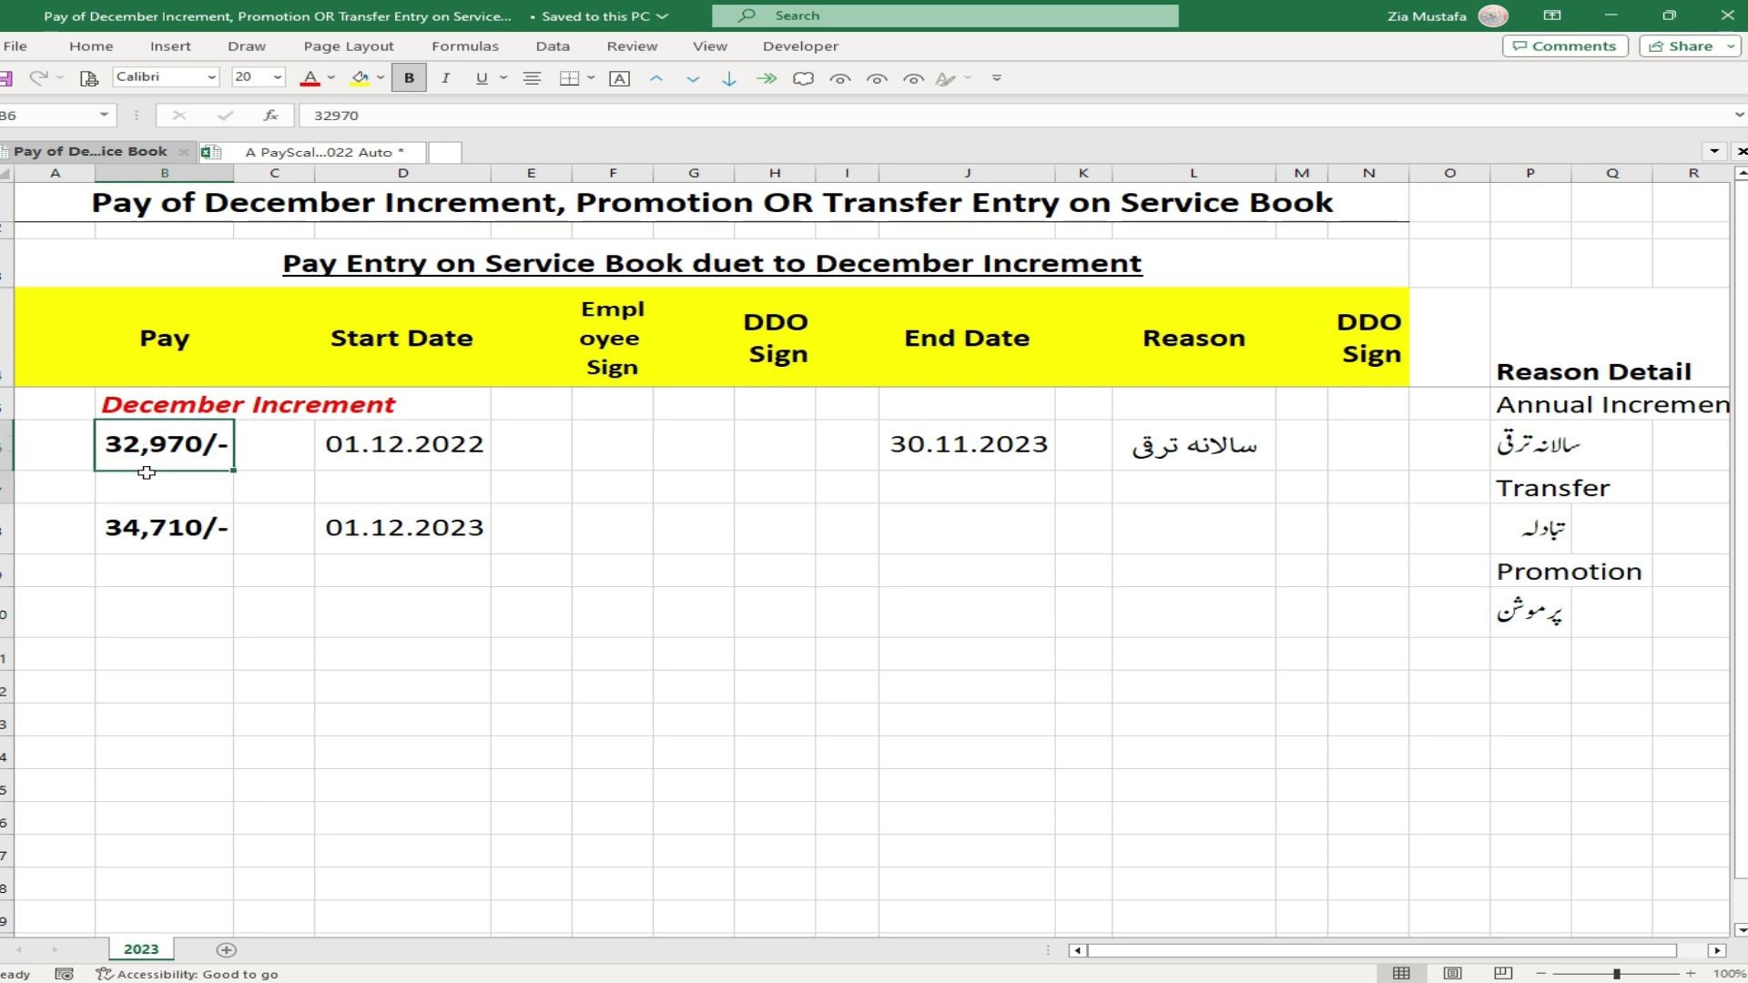
{"action": "left_click", "coordinate": [119, 410]}
{"action": "left_click_drag", "start_coordinate": [118, 410], "coordinate": [952, 524]}
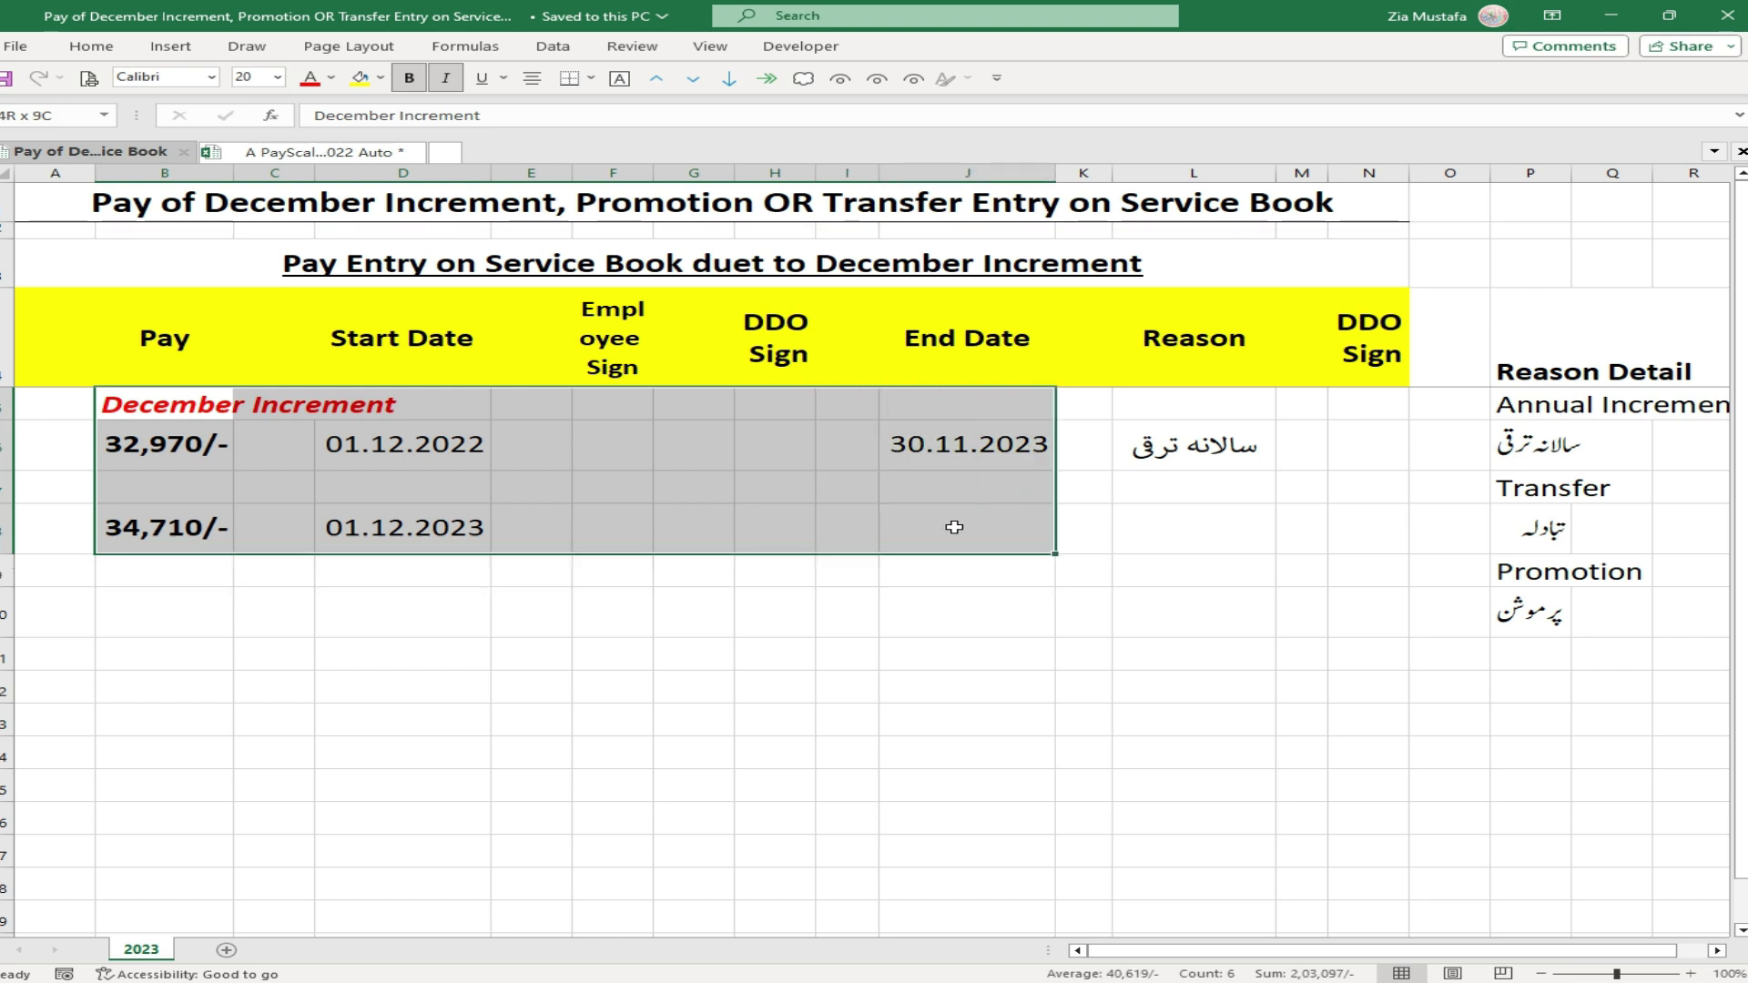
{"action": "key", "text": "ctrl+c"}
{"action": "left_click", "coordinate": [99, 604]}
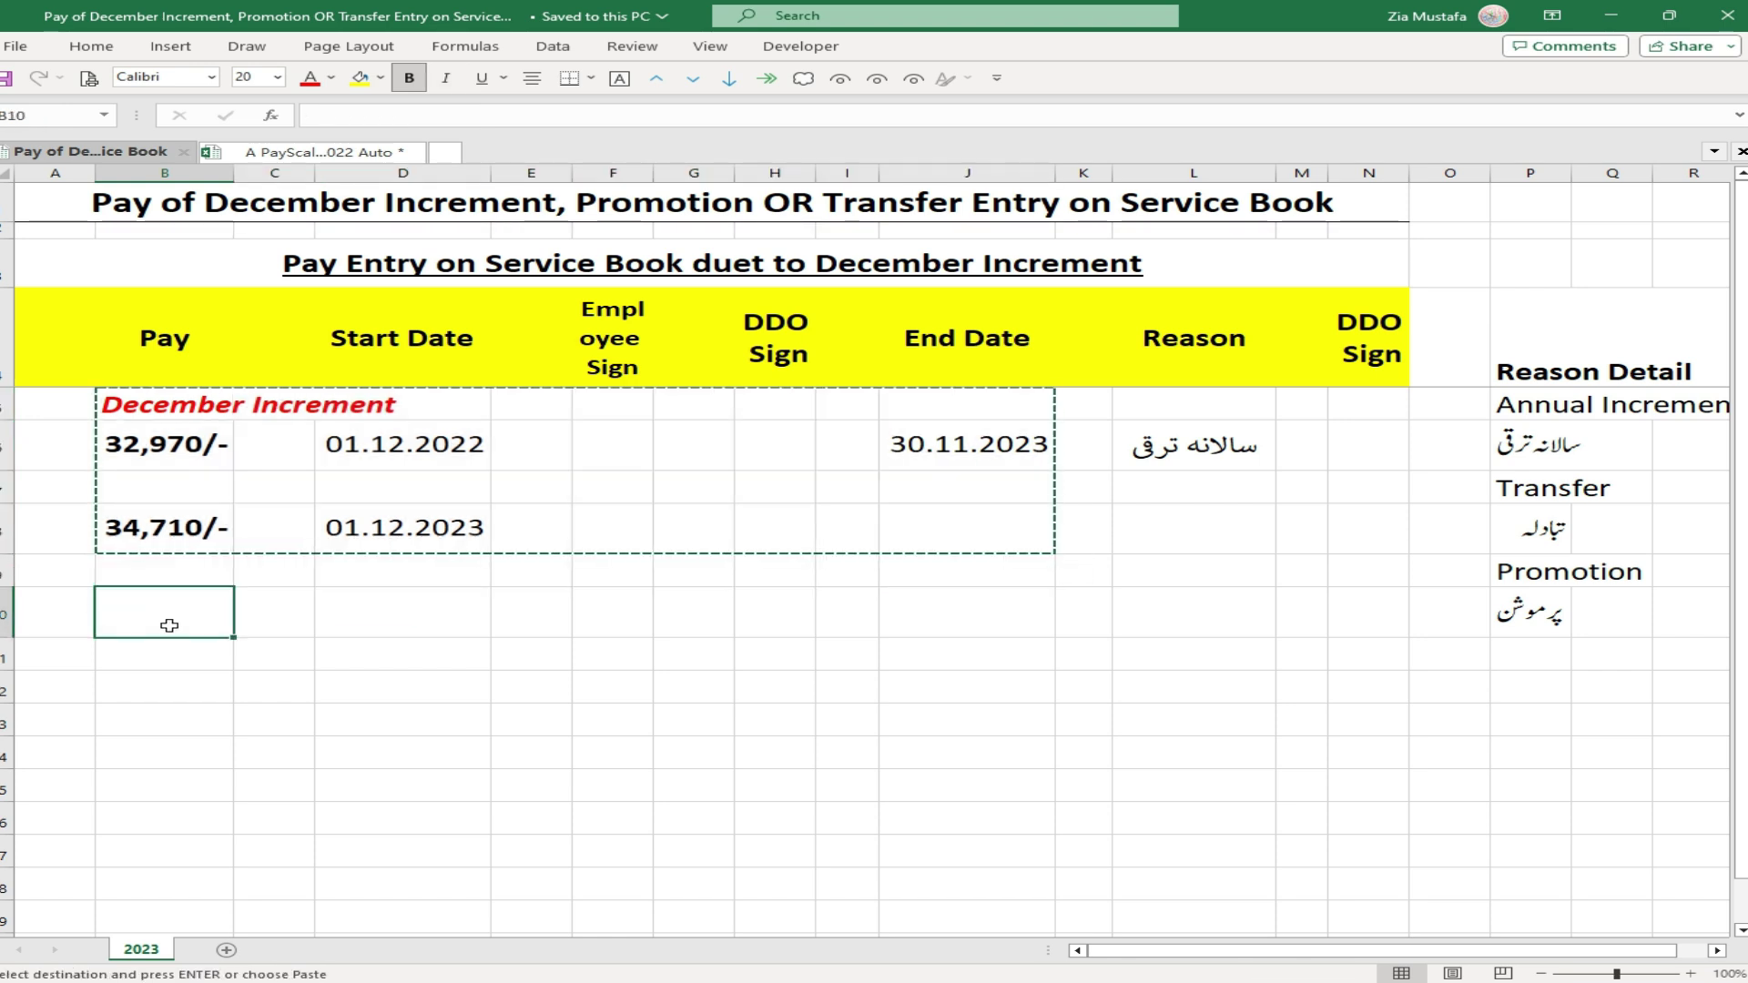
{"action": "key", "text": "Return"}
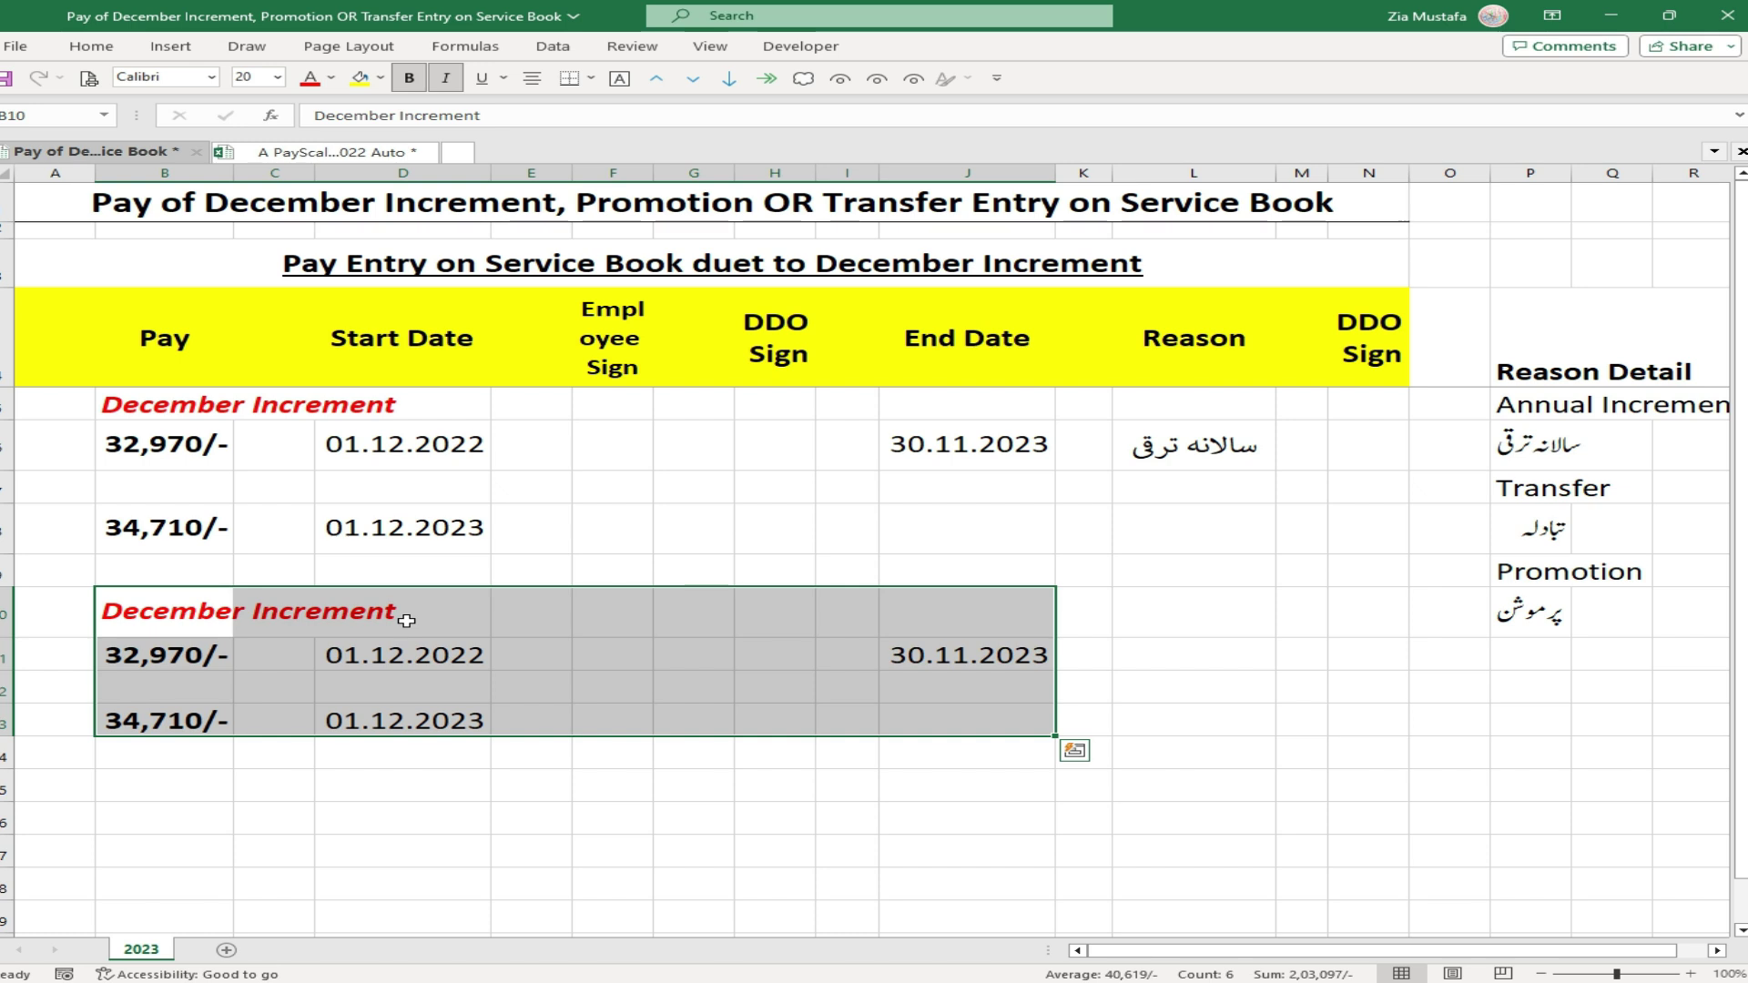
{"action": "key", "text": "ctrl+s"}
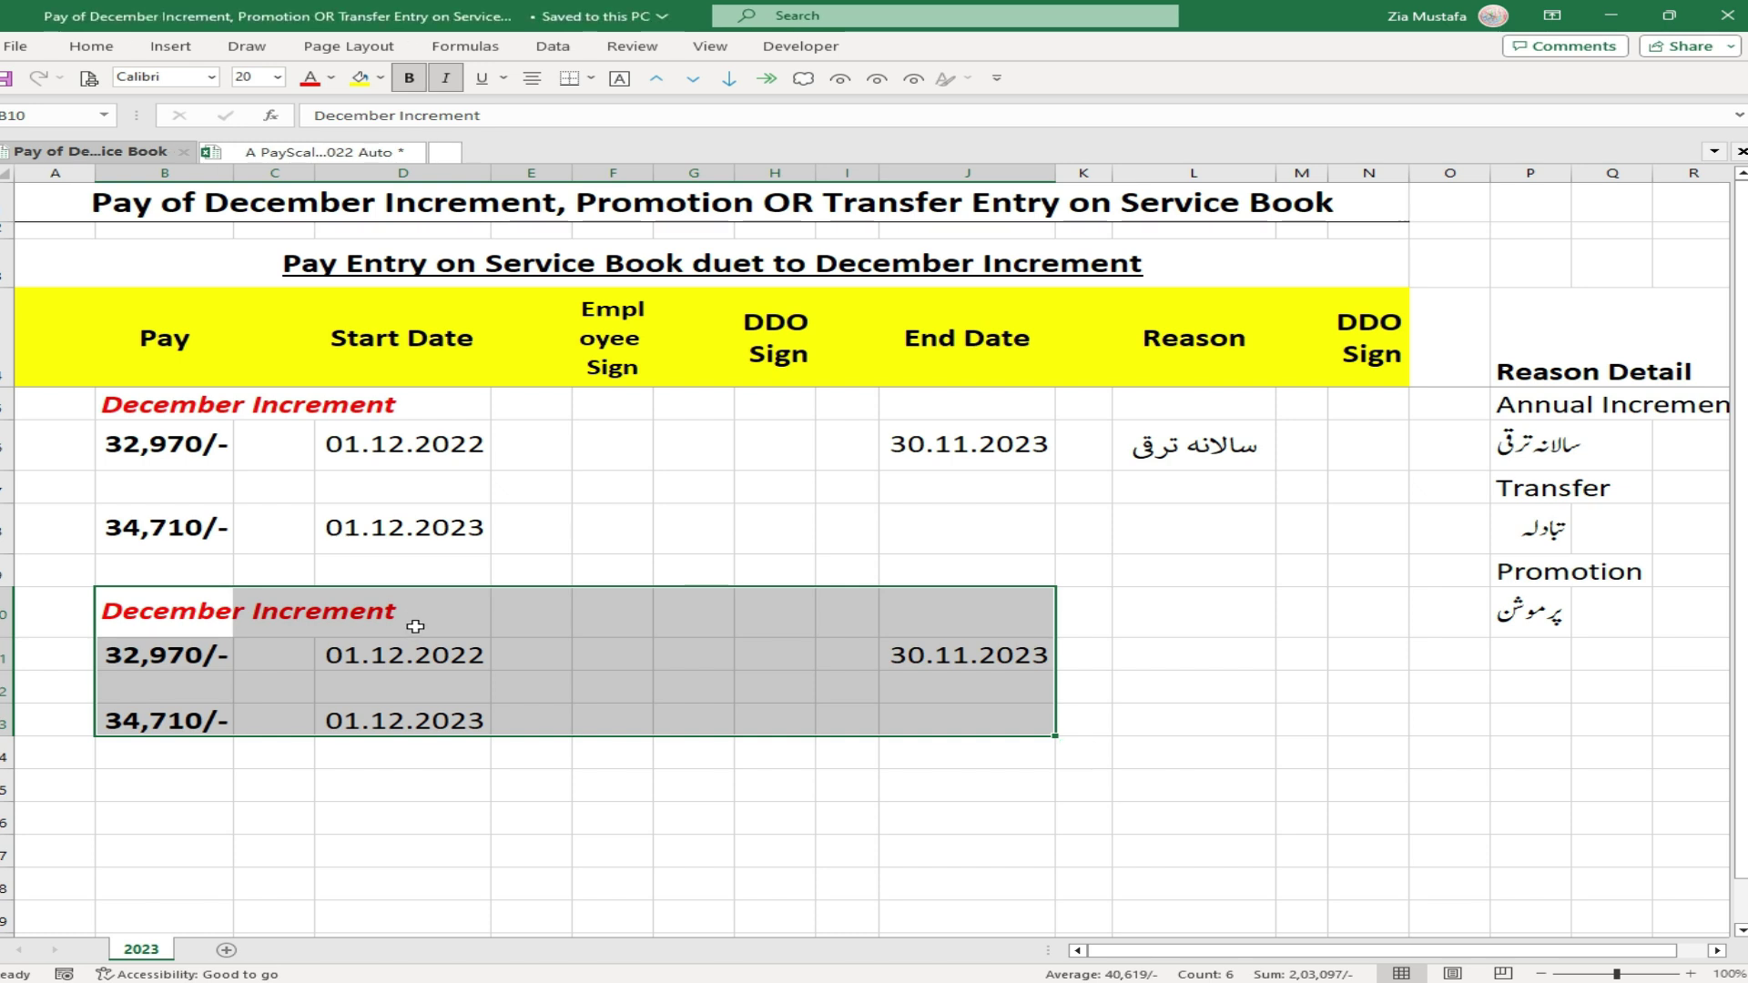
- Change the heading of the copied block in cell B10 to "Due to Transfer"
{"action": "left_click", "coordinate": [225, 622]}
{"action": "left_click", "coordinate": [209, 402]}
{"action": "left_click", "coordinate": [146, 572]}
{"action": "left_click", "coordinate": [135, 619]}
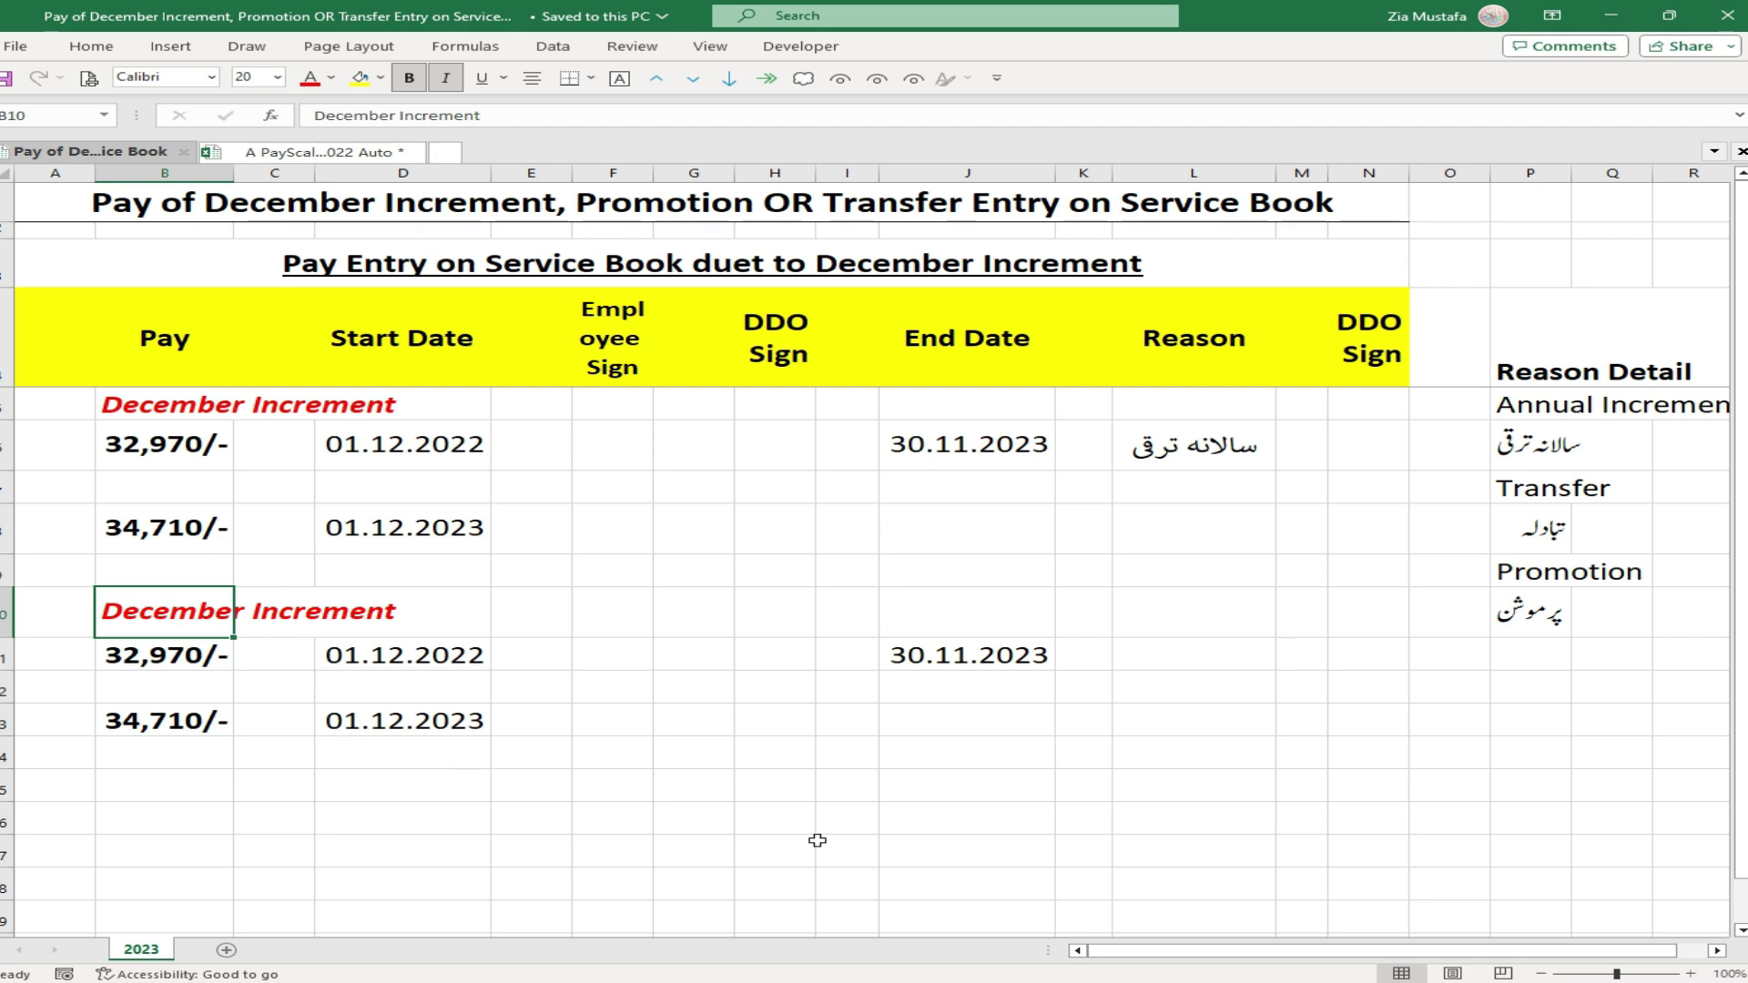
{"action": "type", "text": "Due to"}
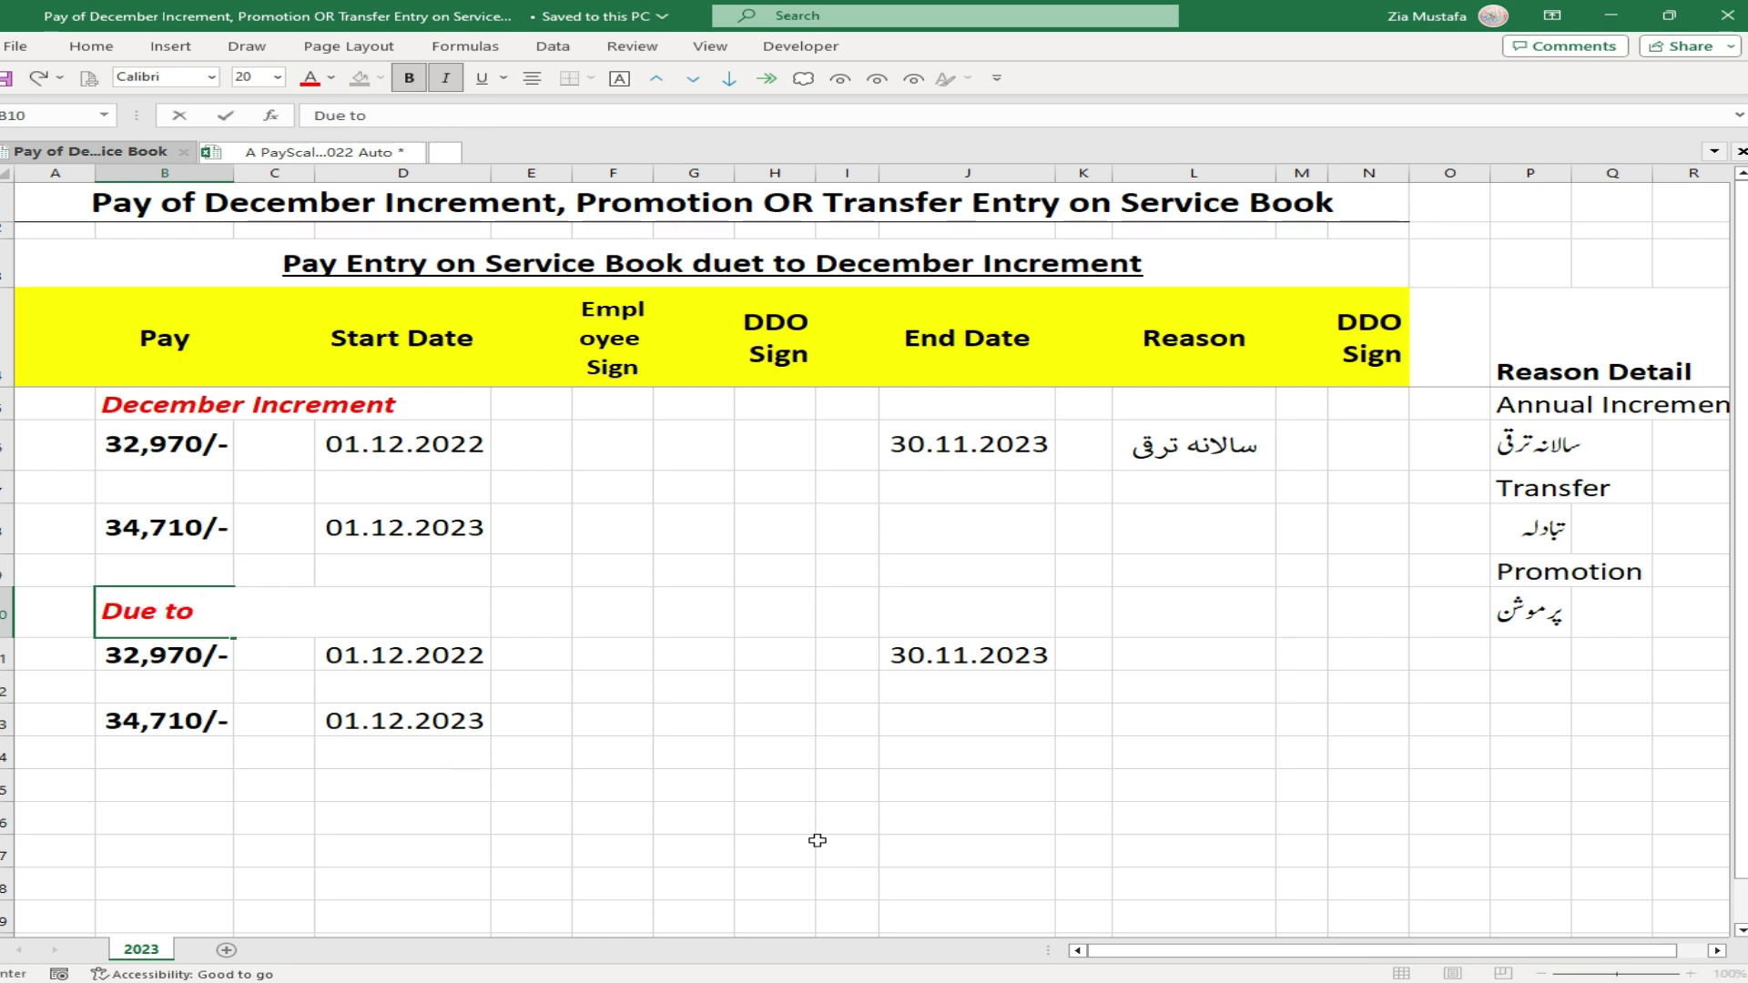
{"action": "type", "text": " Transfer"}
{"action": "key", "text": "Return"}
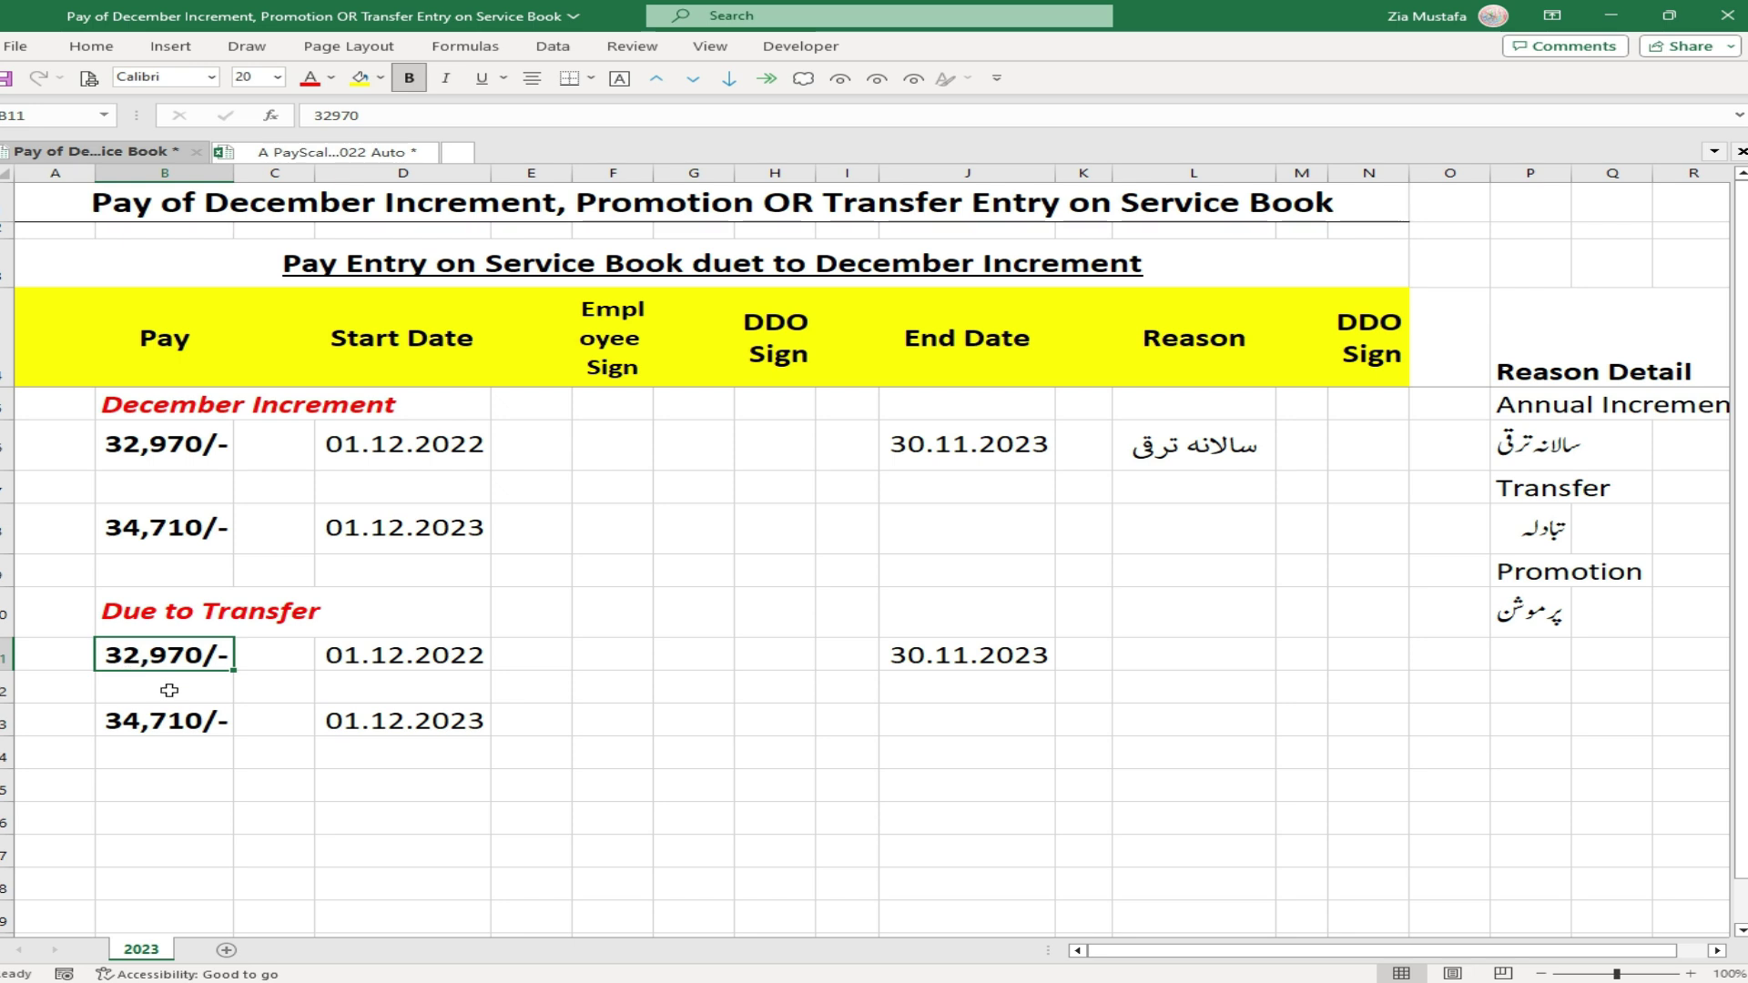
{"action": "left_click", "coordinate": [420, 662]}
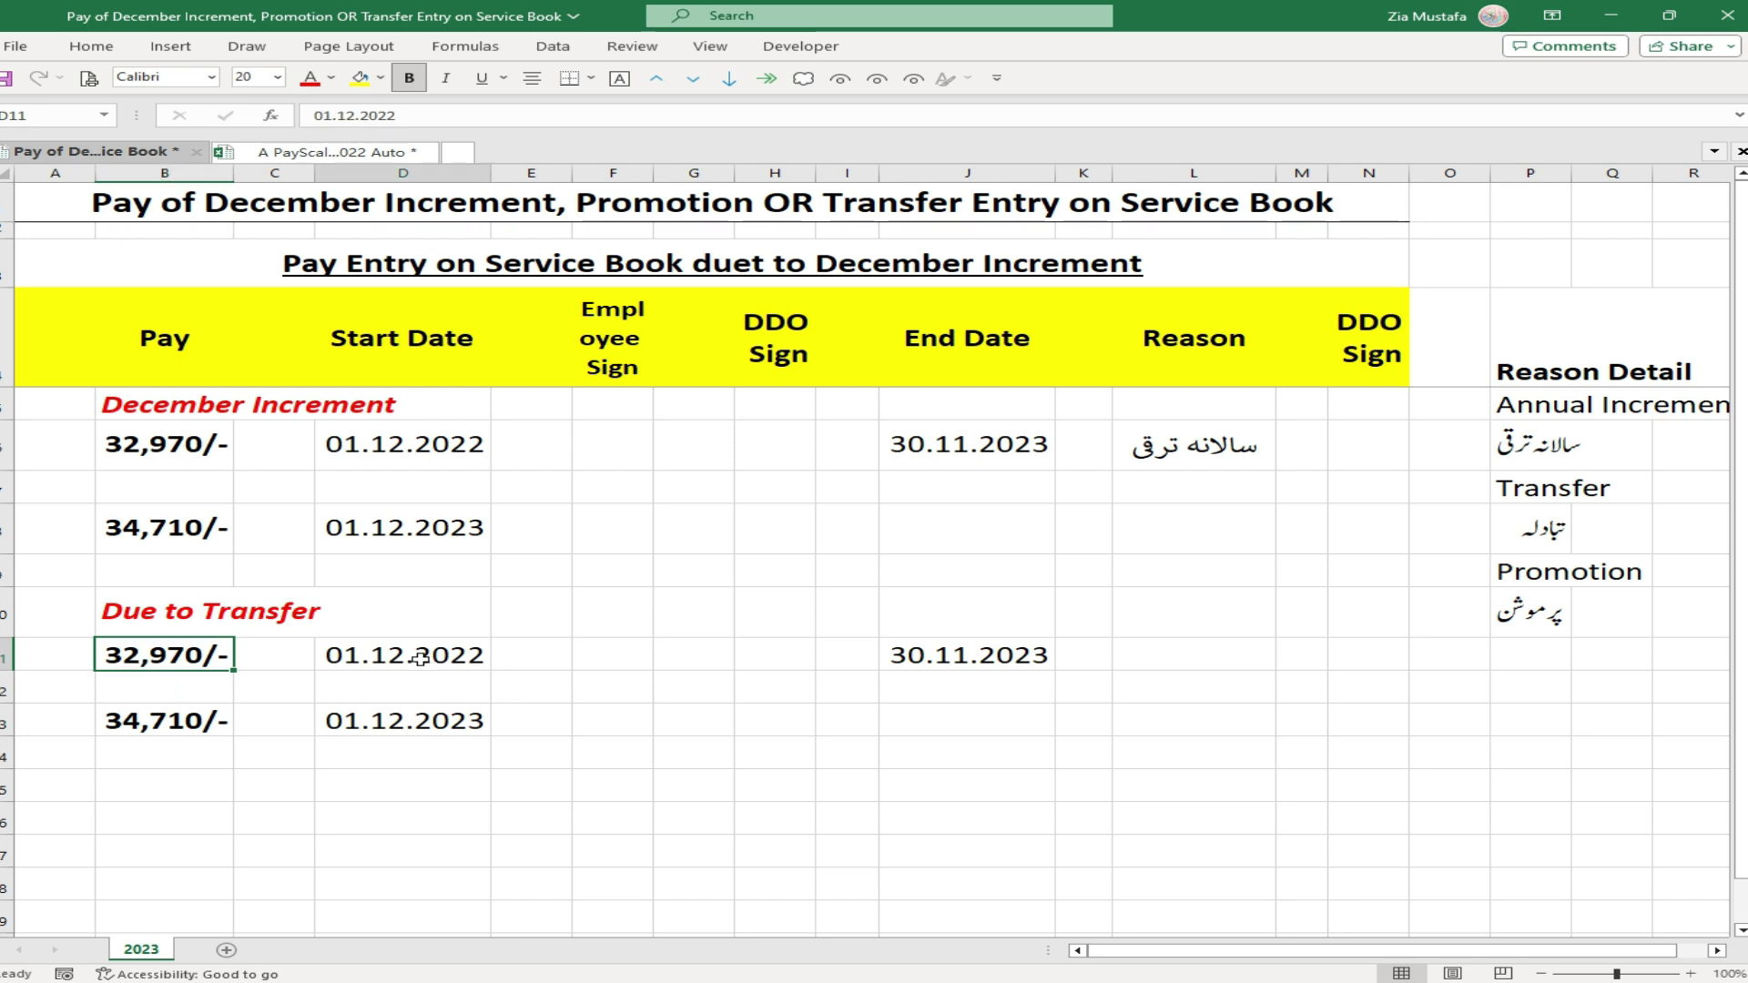
{"action": "left_click", "coordinate": [180, 665]}
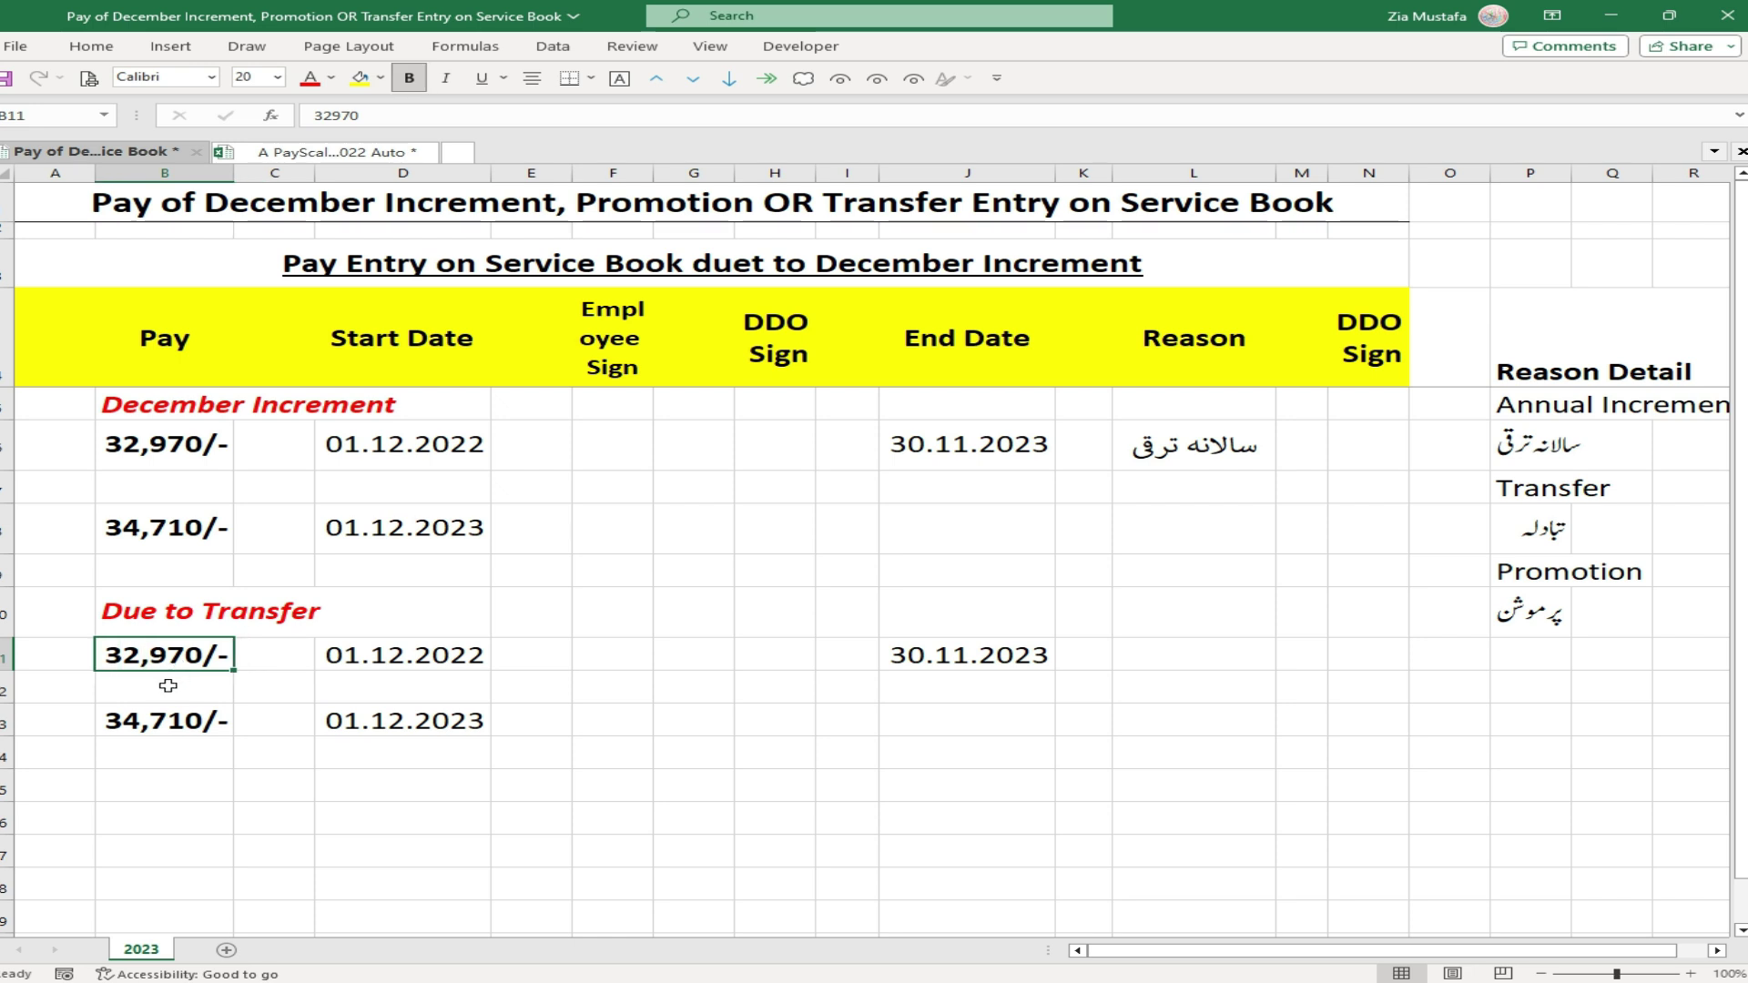
- Enter 15.10.2023 as the End Date of the first Due to Transfer entry in cell J11
{"action": "left_click", "coordinate": [951, 655]}
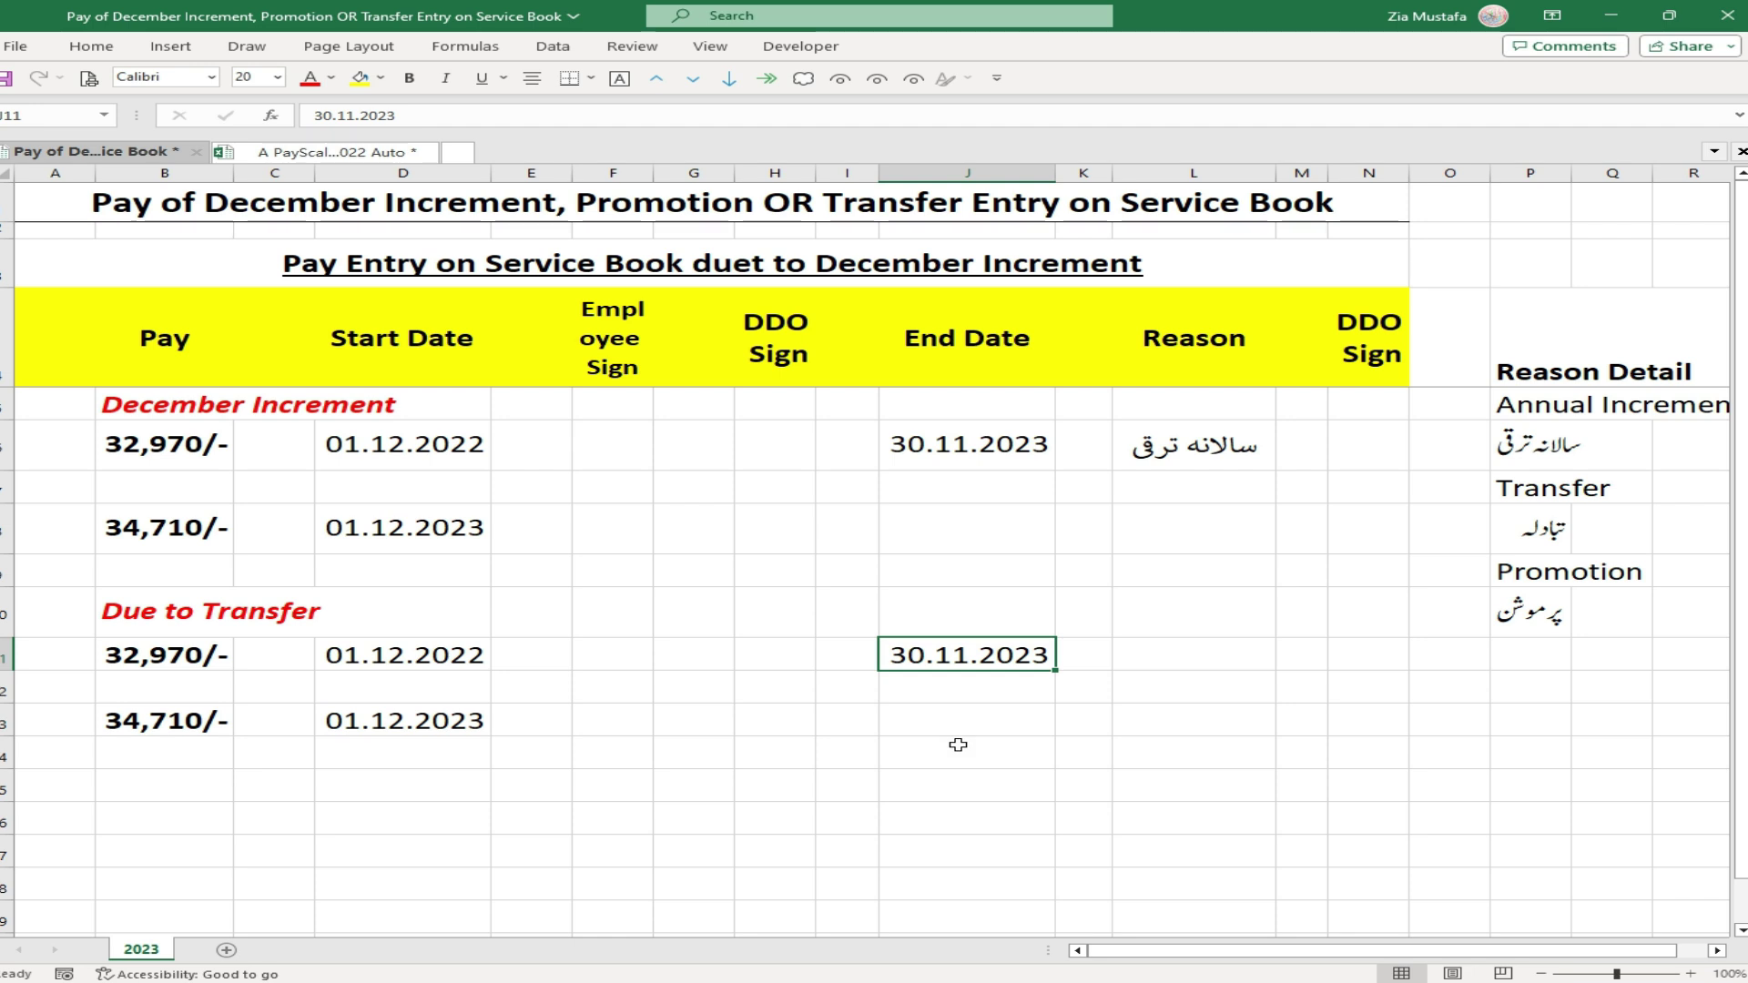
{"action": "type", "text": "15.10.2023"}
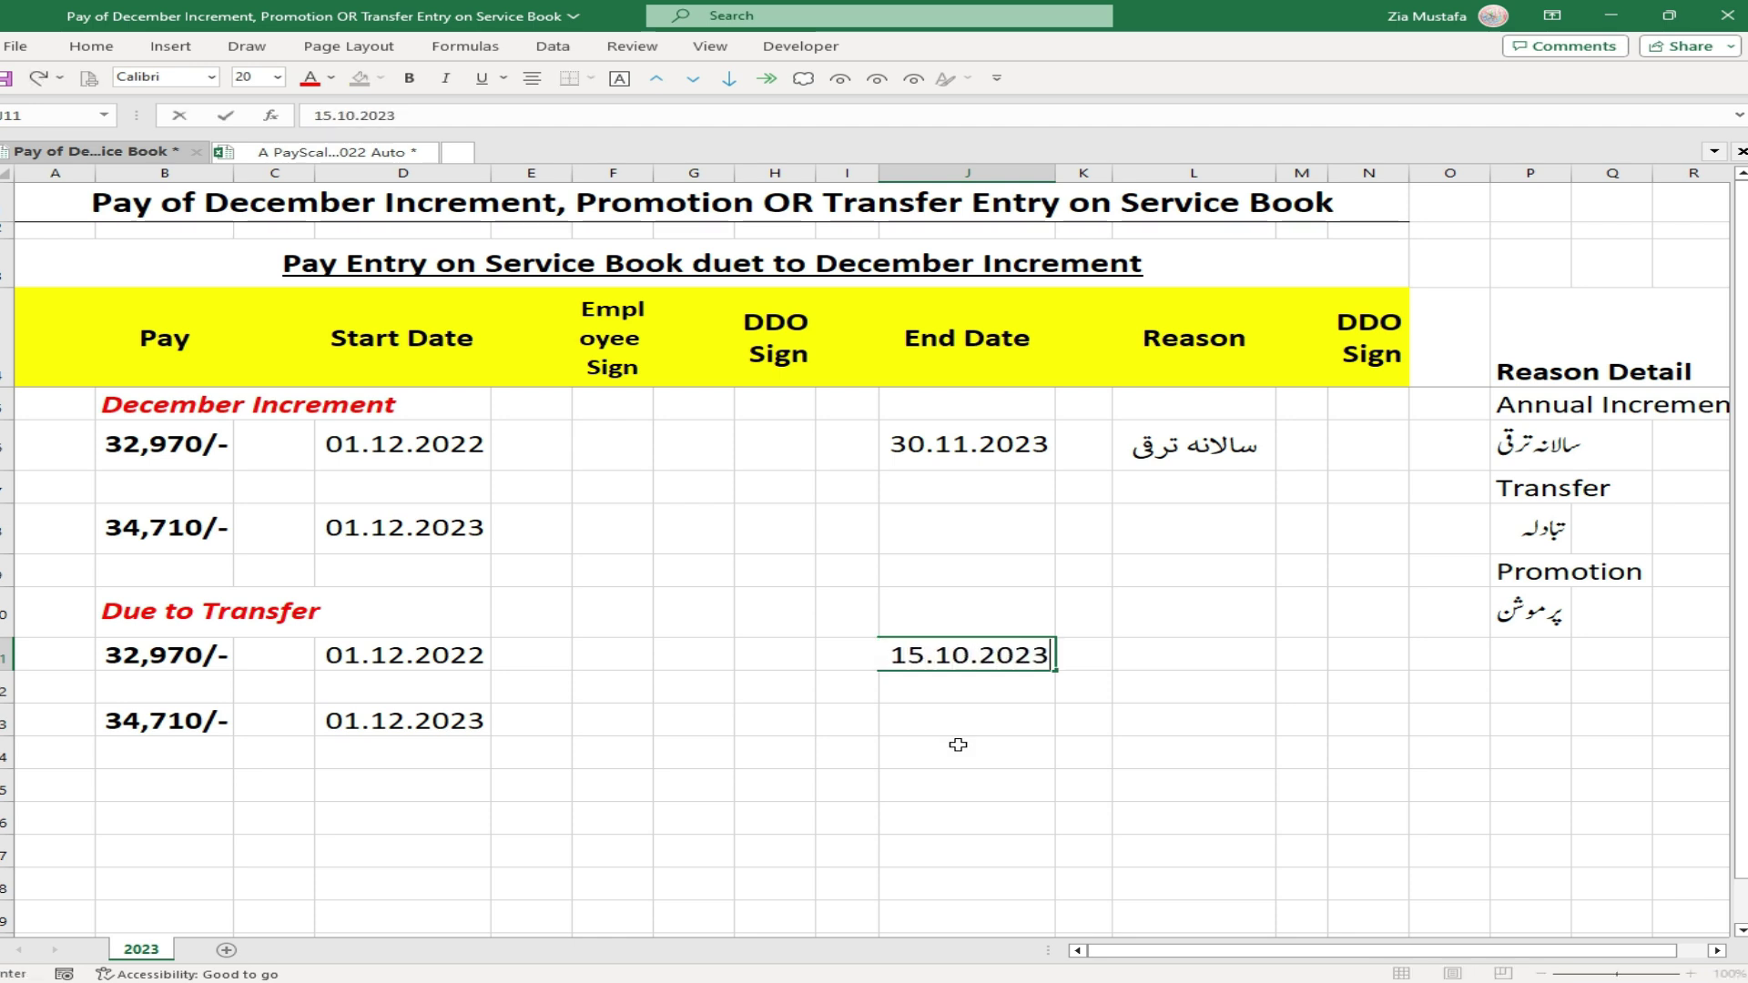
{"action": "key", "text": "Return"}
{"action": "key", "text": "Up"}
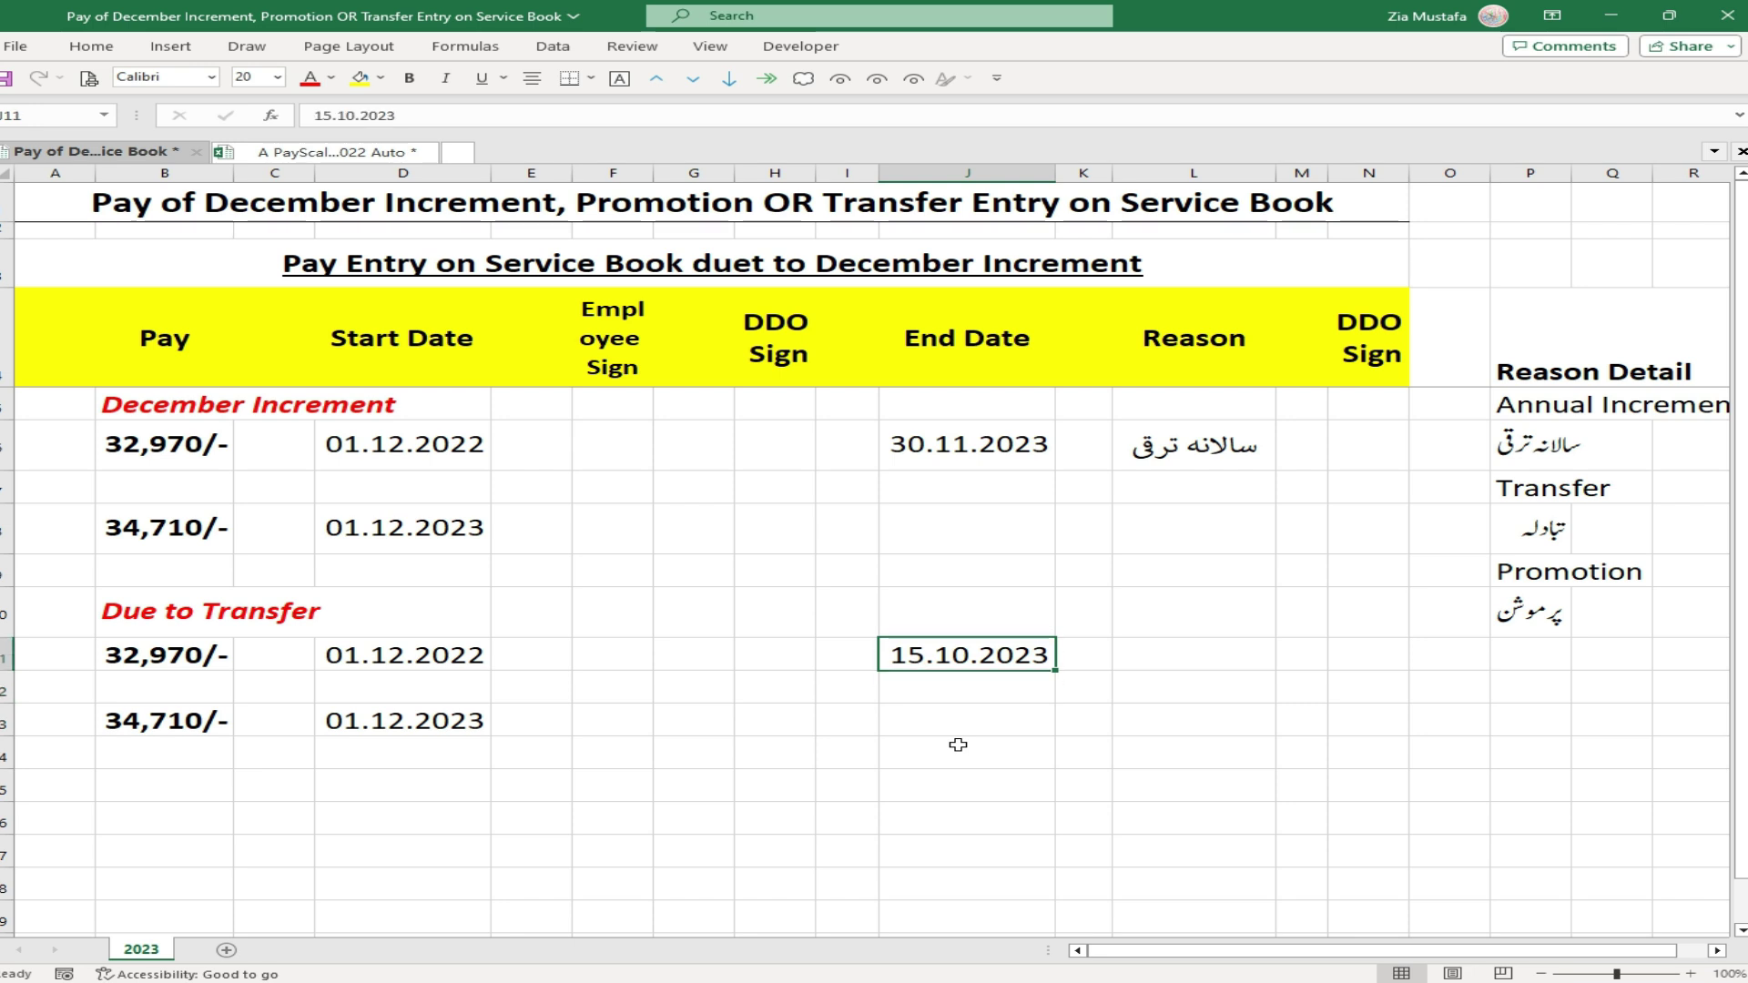
- Choose Transfer as the Reason of the first Due to Transfer entry in cell L11, trying the Urdu version before returning to English
{"action": "key", "text": "Right"}
{"action": "key", "text": "Right"}
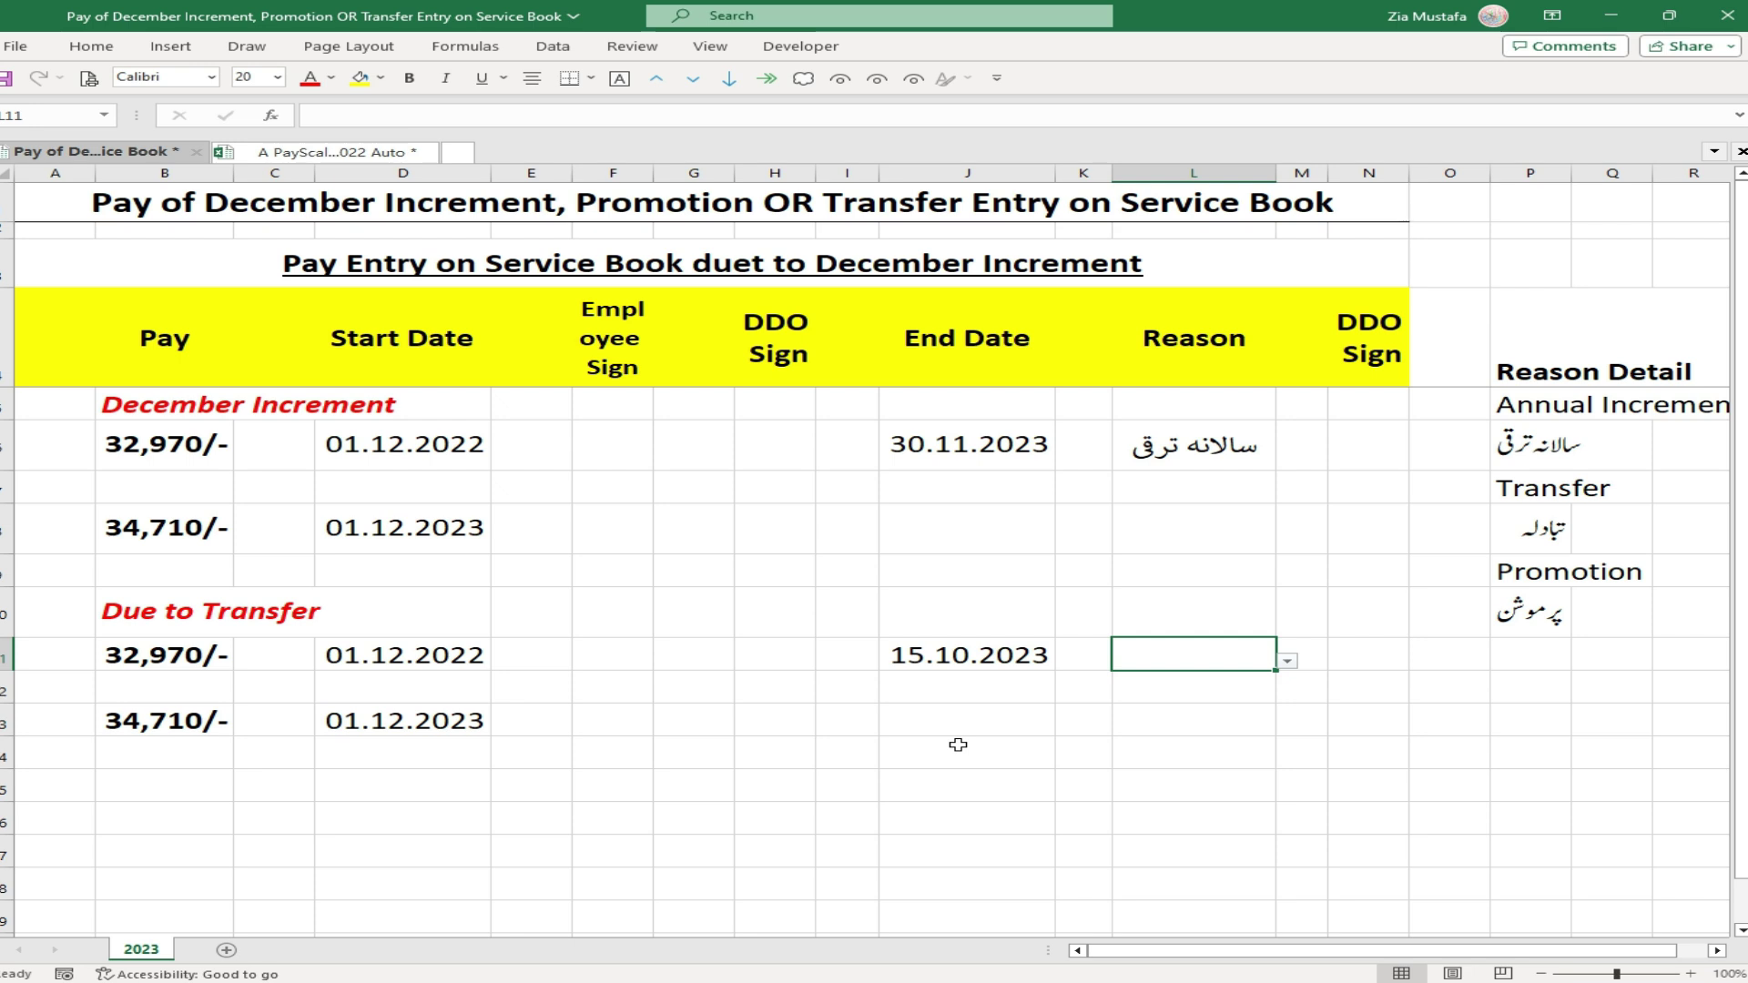
{"action": "left_click", "coordinate": [1201, 662]}
{"action": "left_click", "coordinate": [1287, 661]}
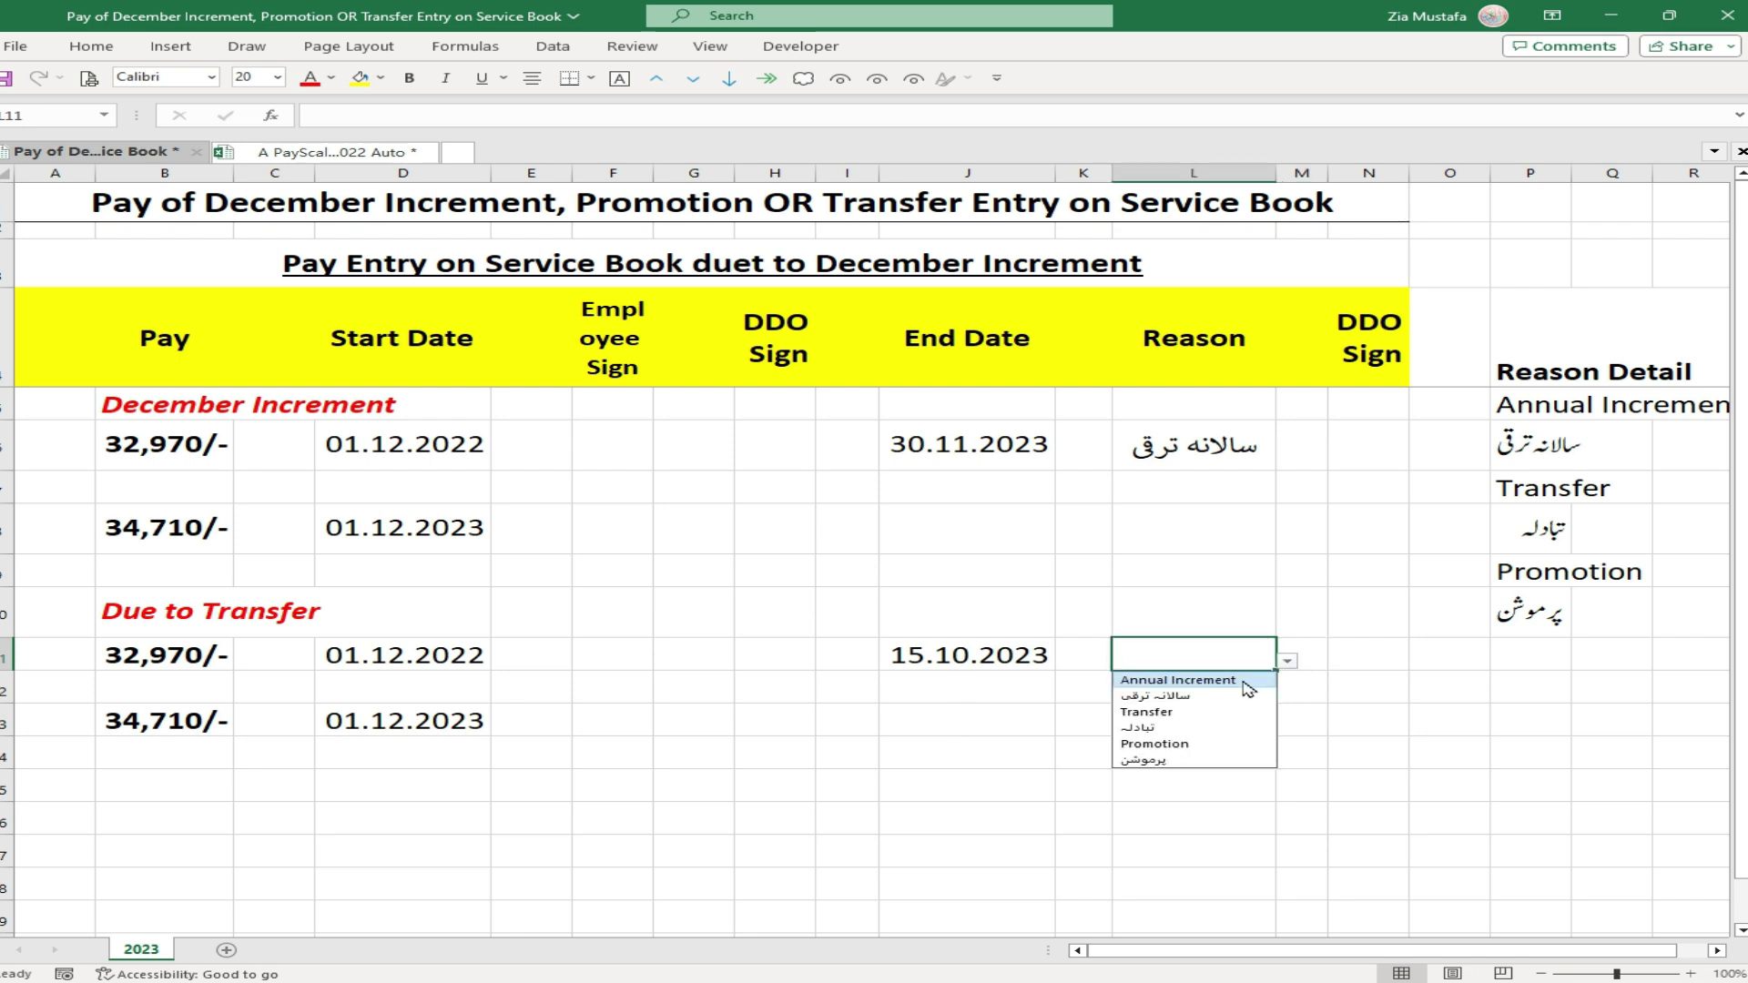
{"action": "left_click", "coordinate": [1204, 713]}
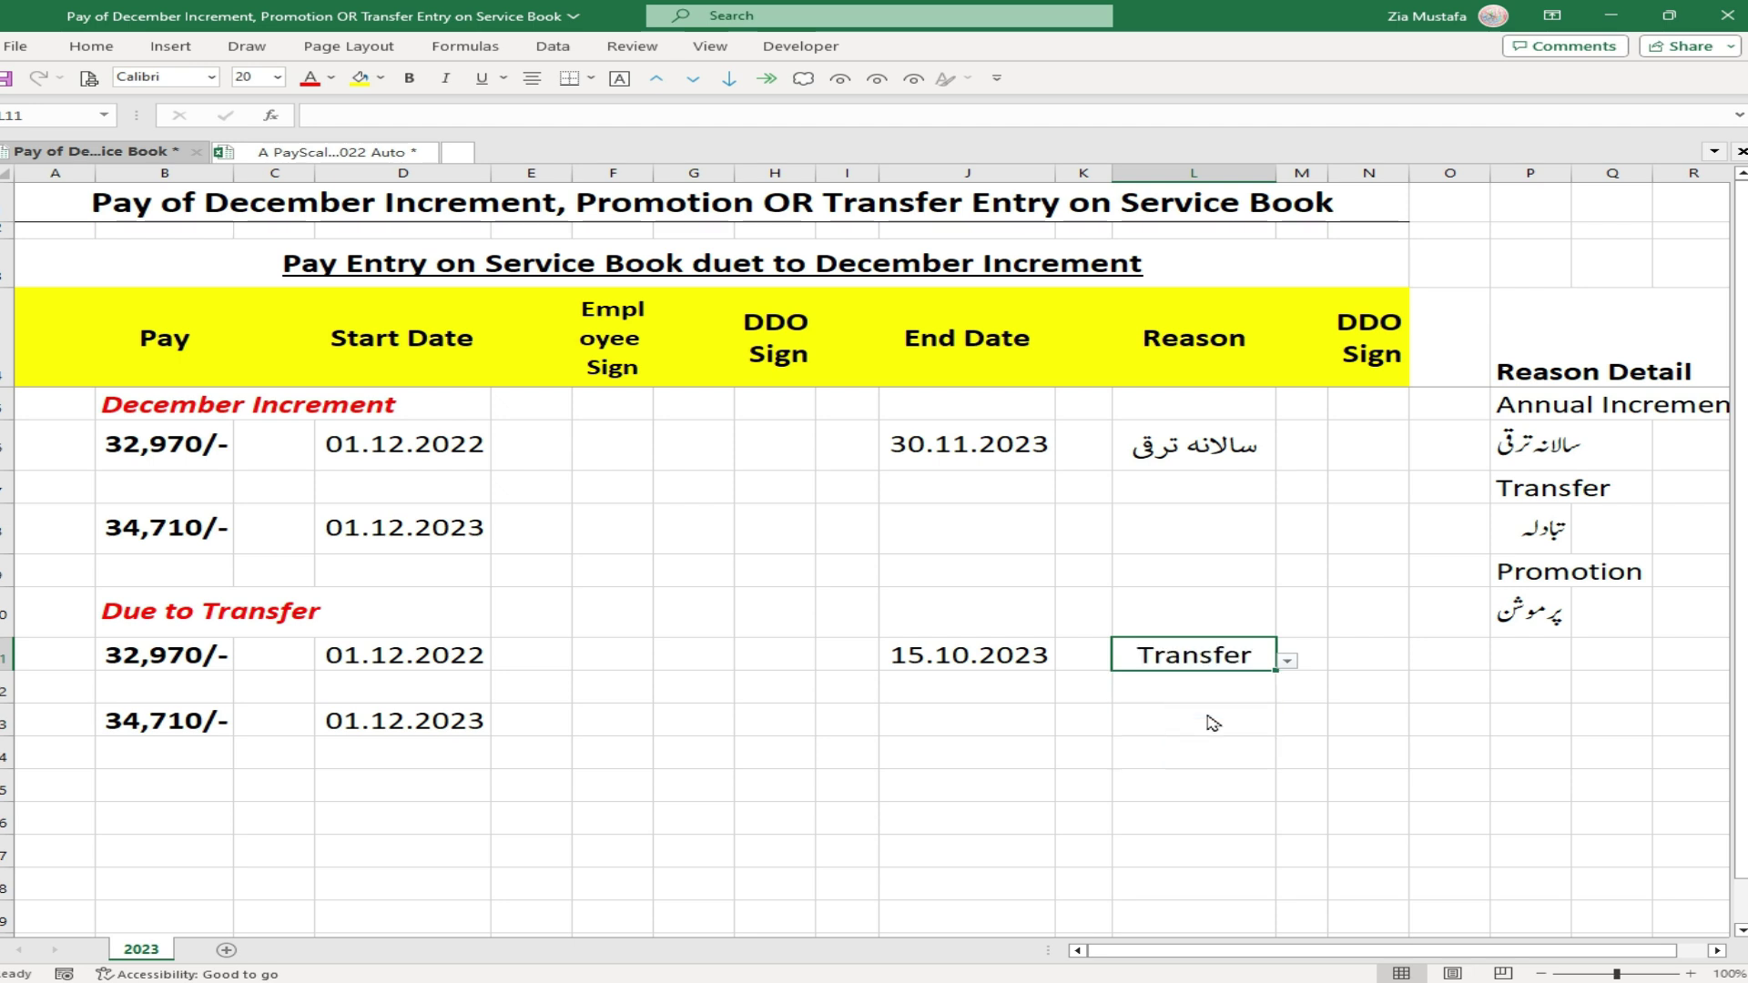
{"action": "left_click", "coordinate": [1288, 662]}
{"action": "left_click", "coordinate": [1207, 734]}
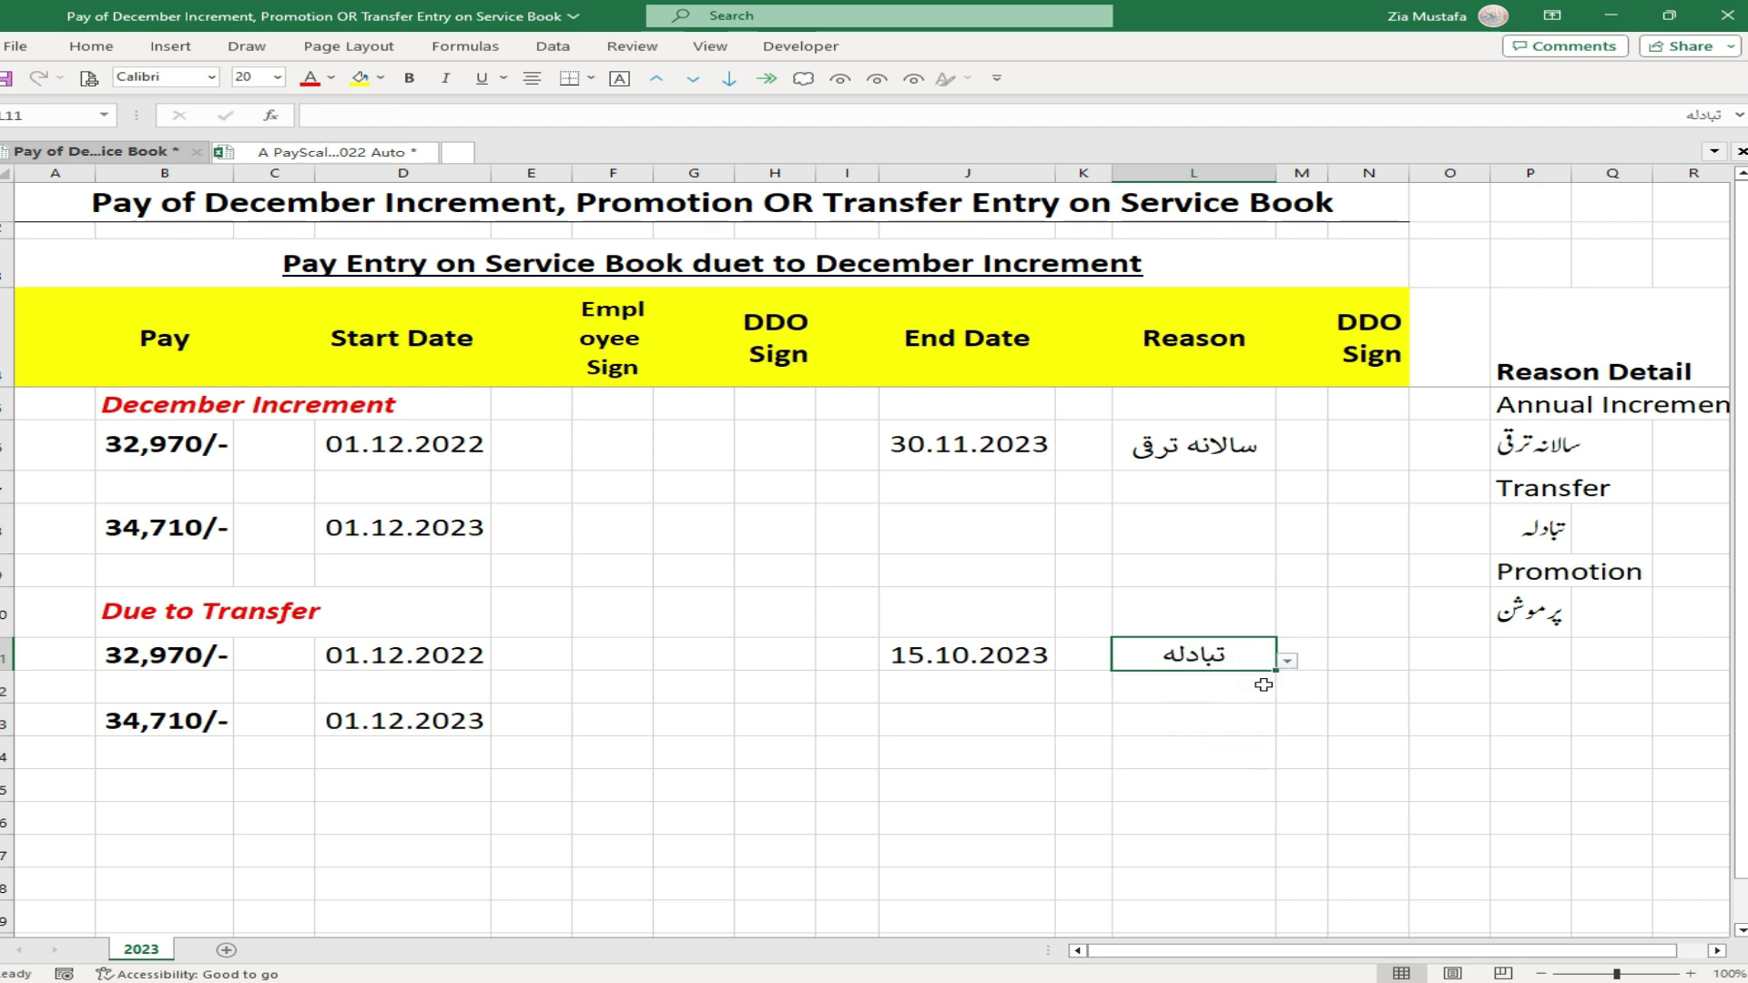
{"action": "left_click", "coordinate": [1288, 662]}
{"action": "left_click", "coordinate": [1204, 713]}
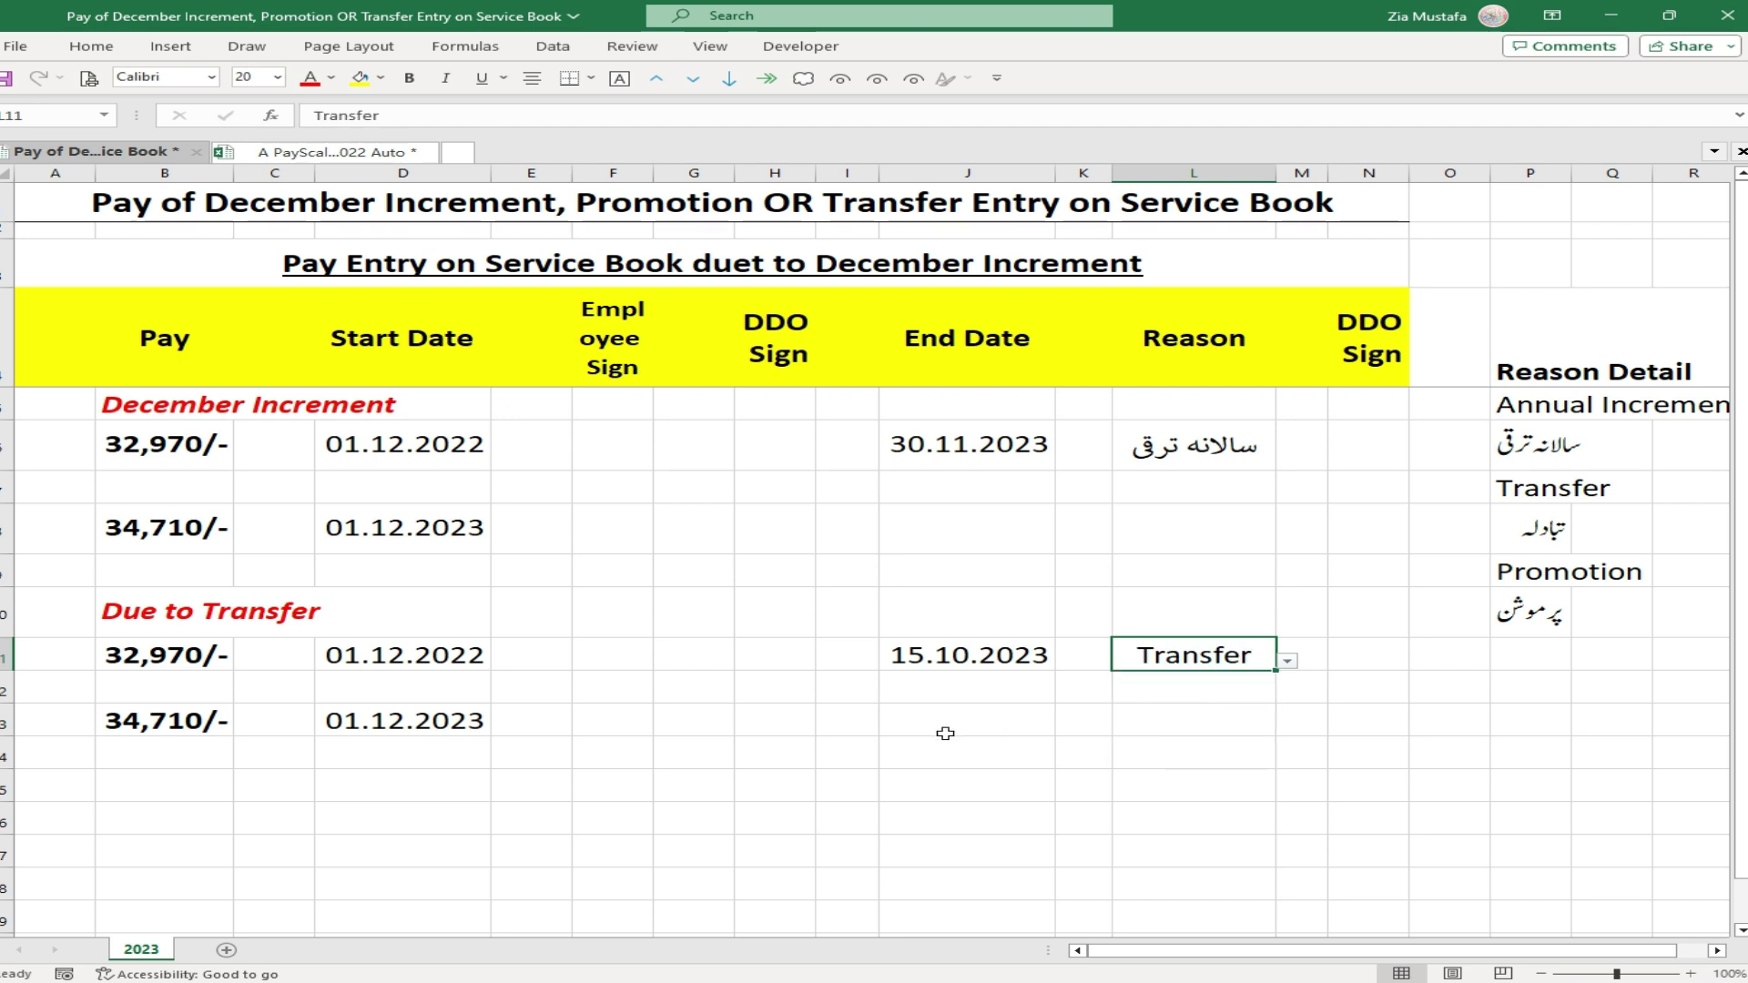
- Set the Pay of the second Due to Transfer entry in cell B13 to 32970
{"action": "left_click", "coordinate": [187, 723]}
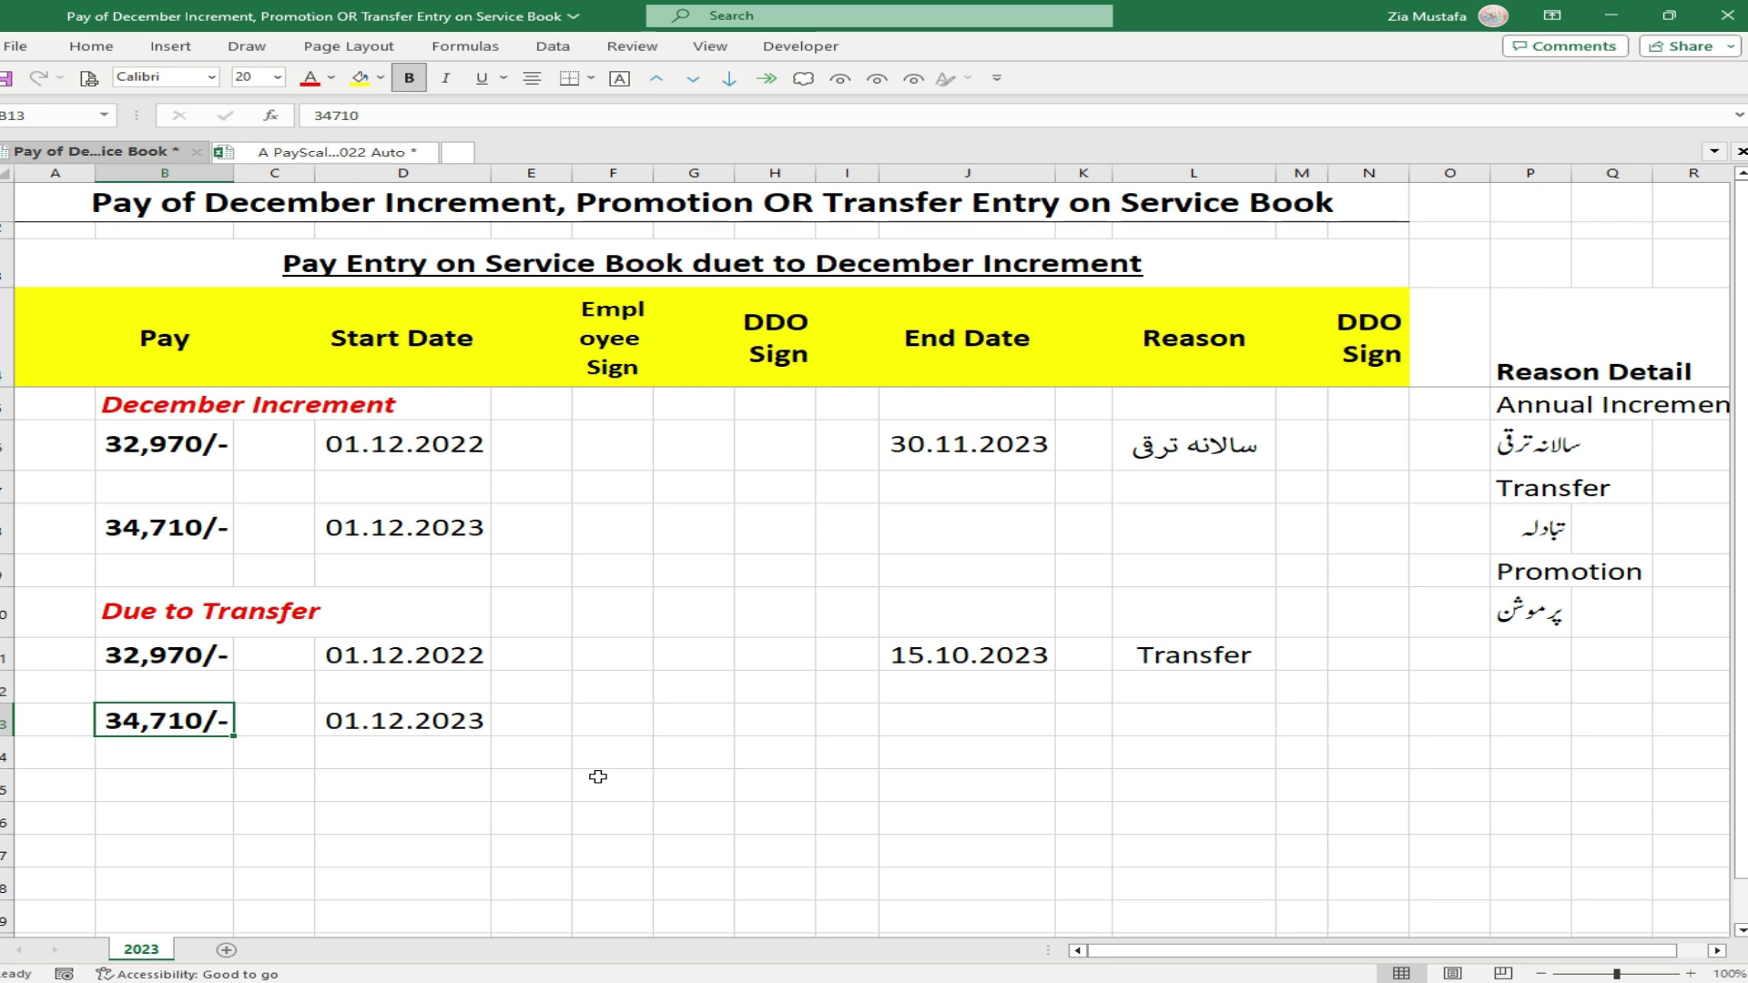
{"action": "type", "text": "32970"}
{"action": "key", "text": "Return"}
{"action": "key", "text": "Up"}
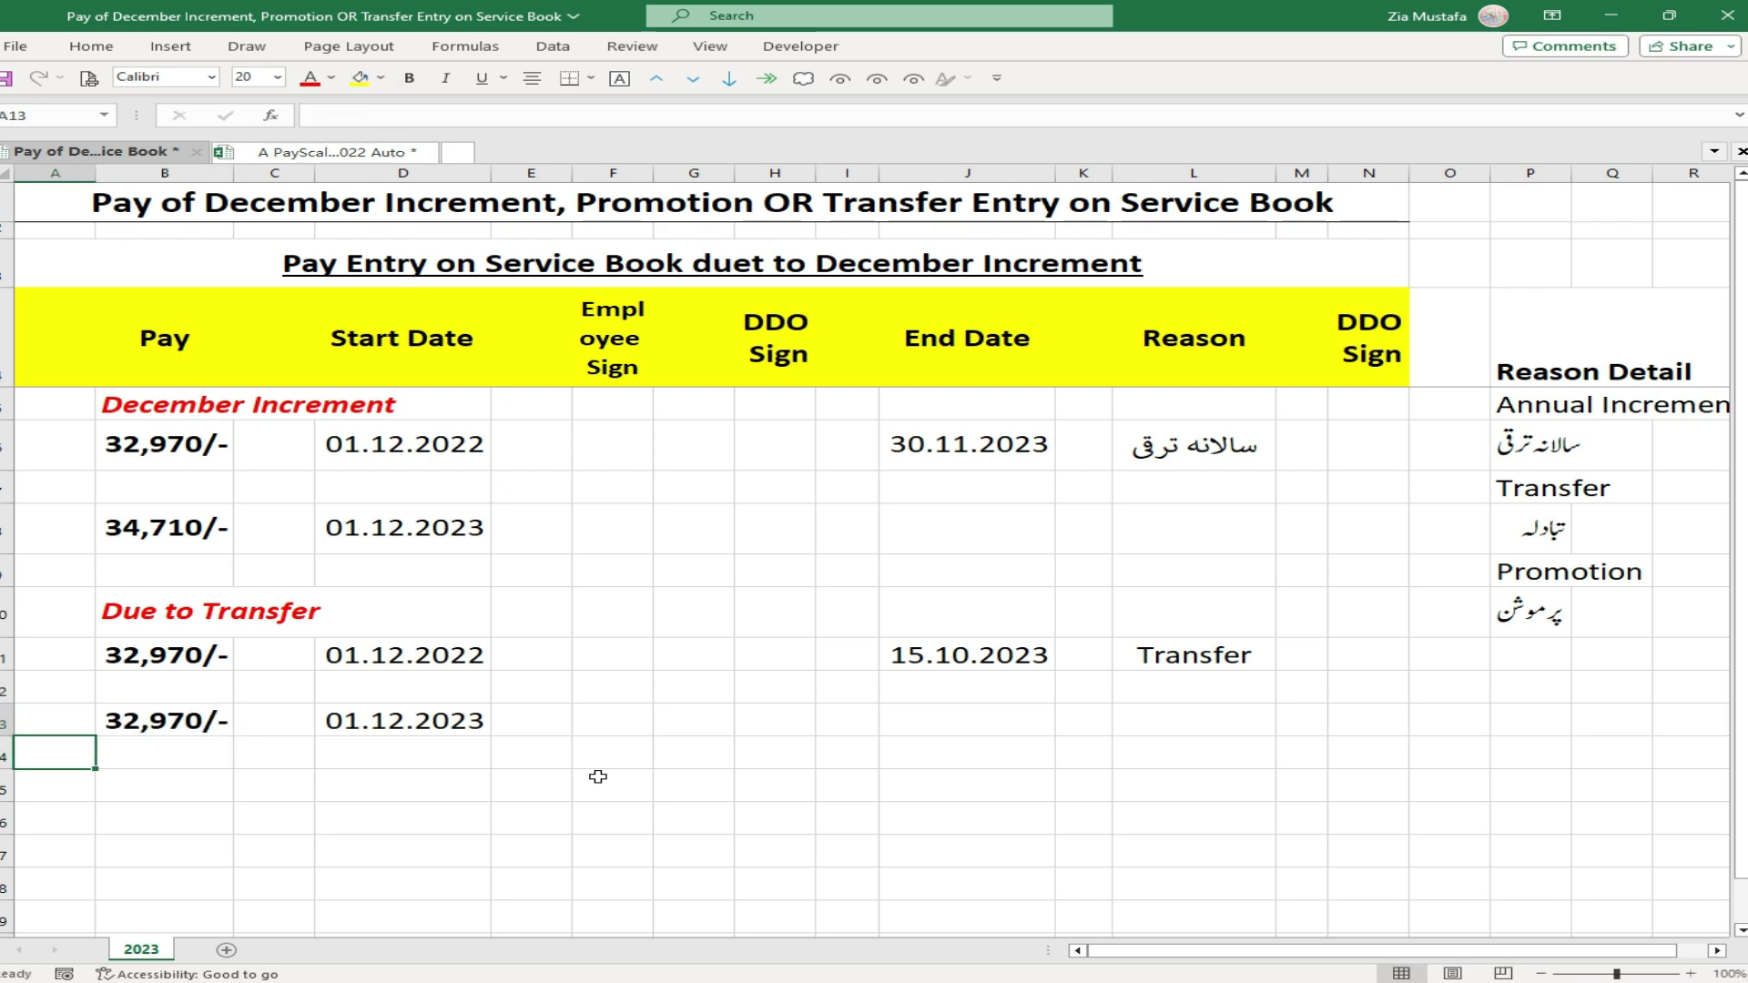
{"action": "key", "text": "Right"}
- Enter 15.10.2023 as the Start Date of the second Due to Transfer entry in cell D13
{"action": "left_click", "coordinate": [945, 661]}
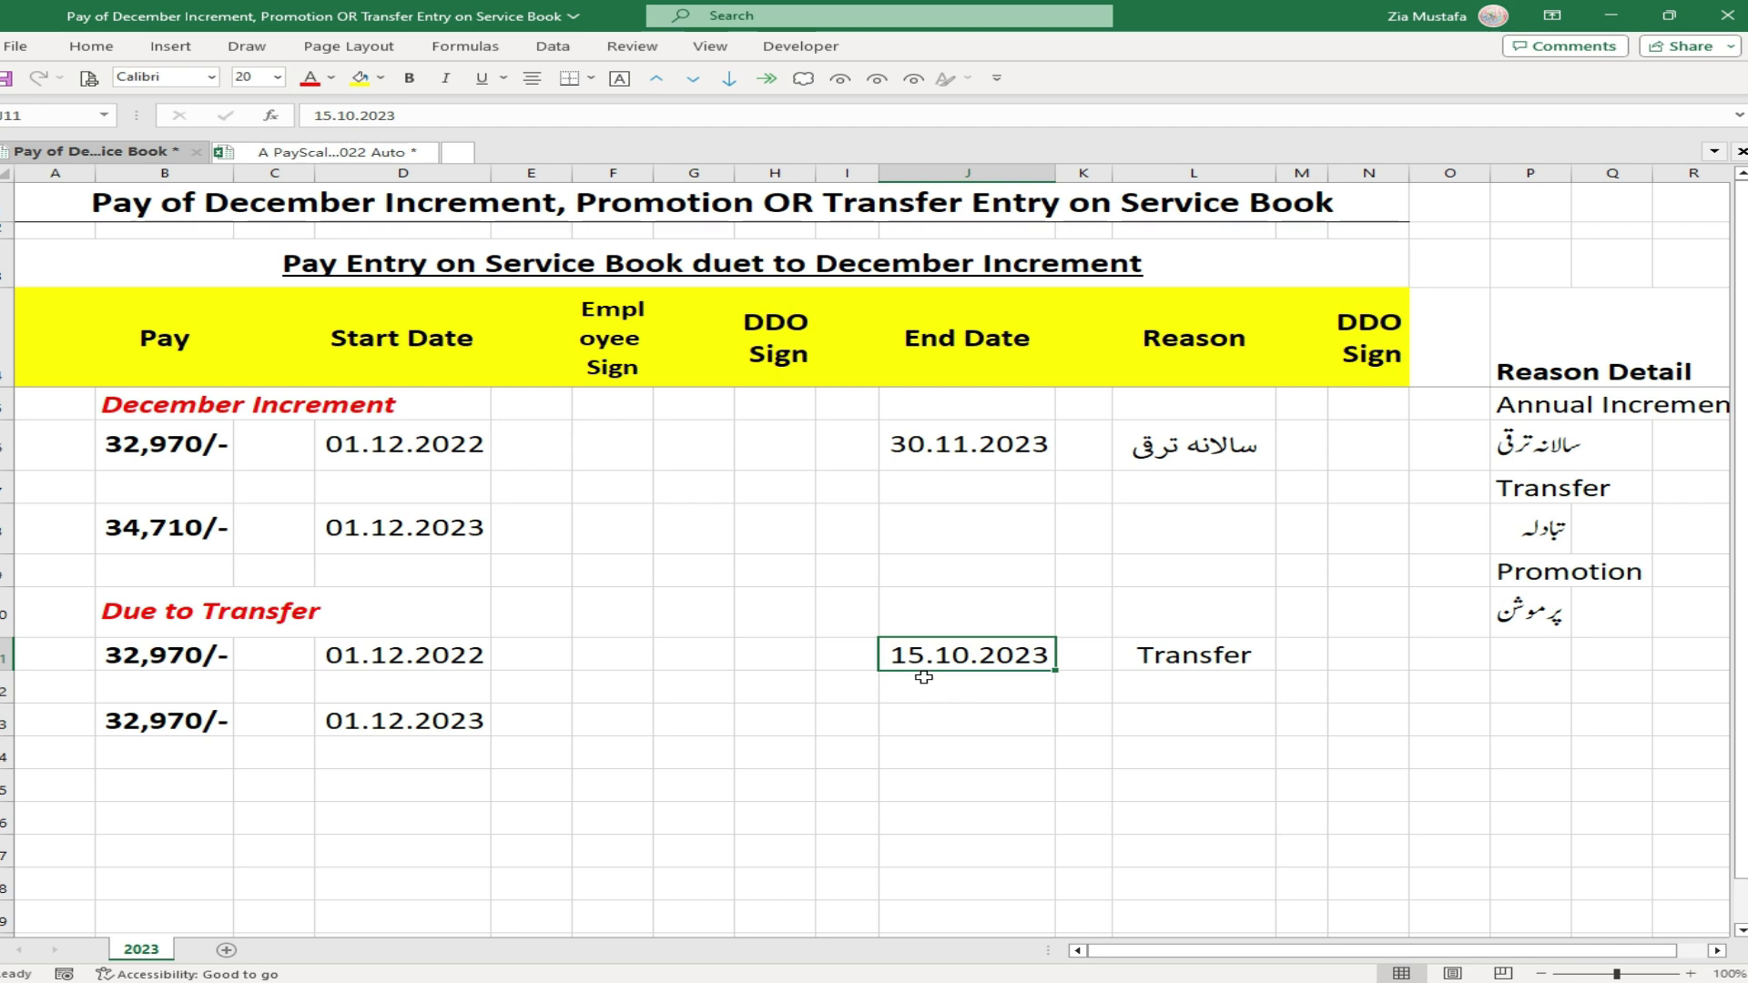
{"action": "key", "text": "Down"}
{"action": "key", "text": "Down"}
{"action": "key", "text": "Left"}
{"action": "key", "text": "Left"}
{"action": "key", "text": "Left"}
{"action": "key", "text": "Left"}
{"action": "key", "text": "Left"}
{"action": "key", "text": "Left"}
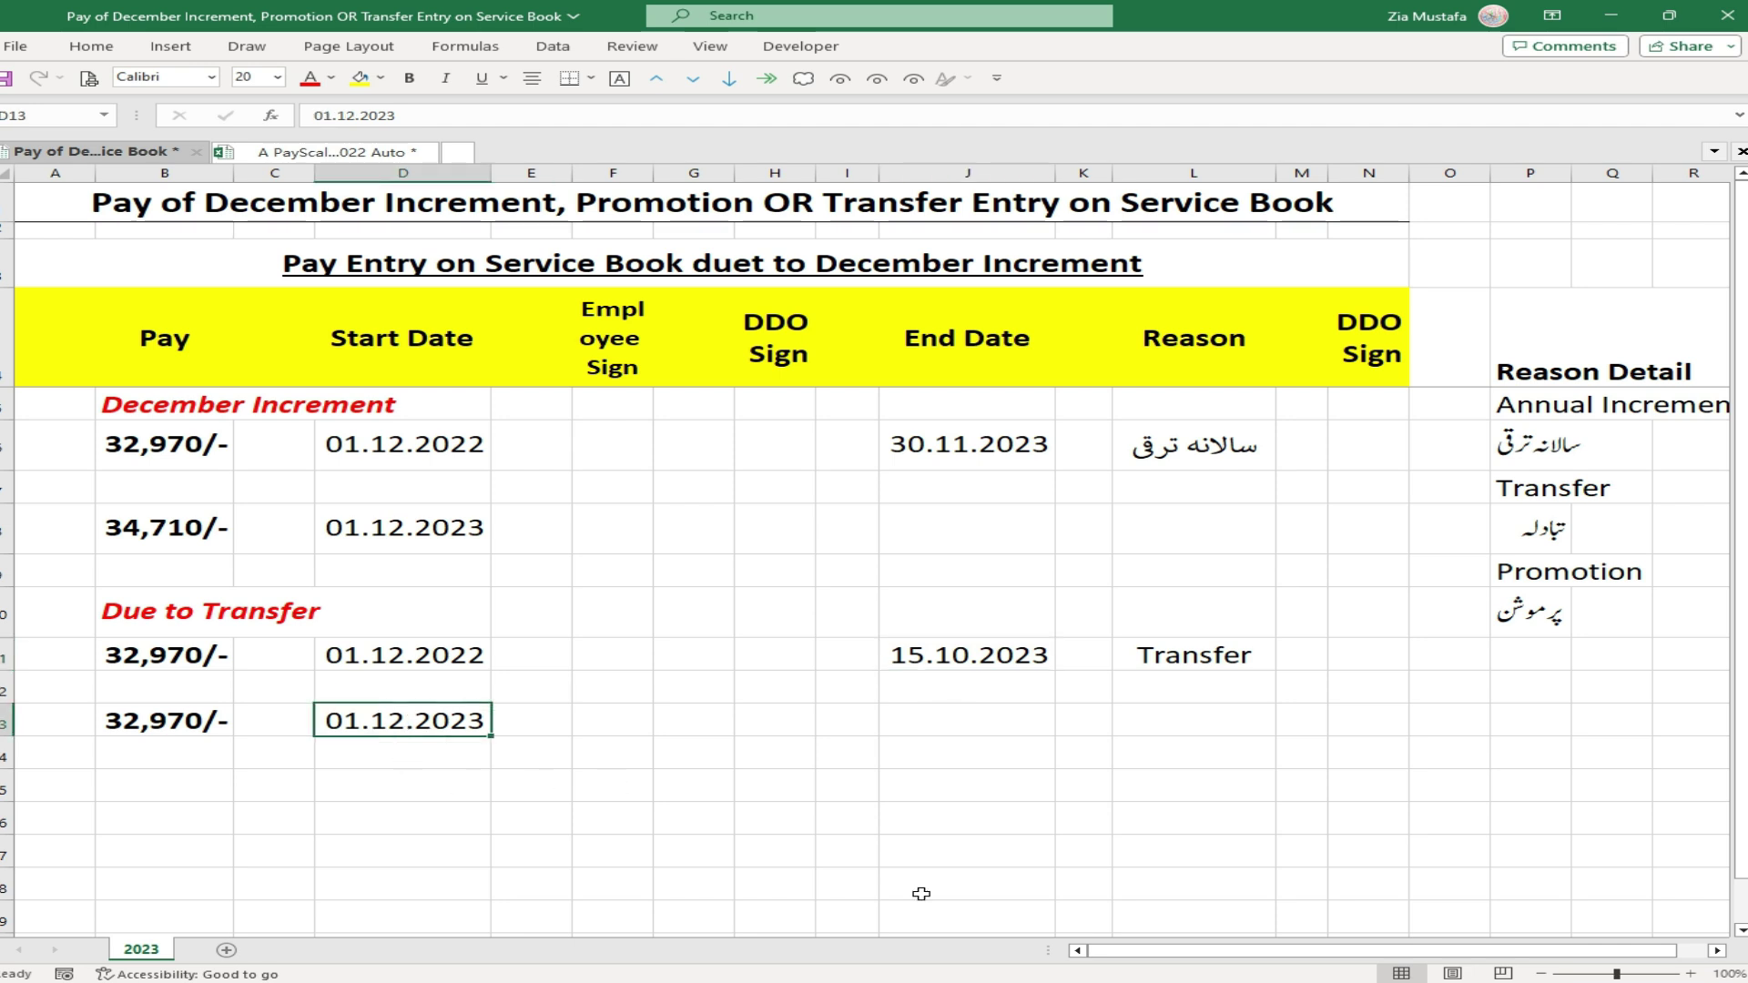
{"action": "type", "text": "15.10.23"}
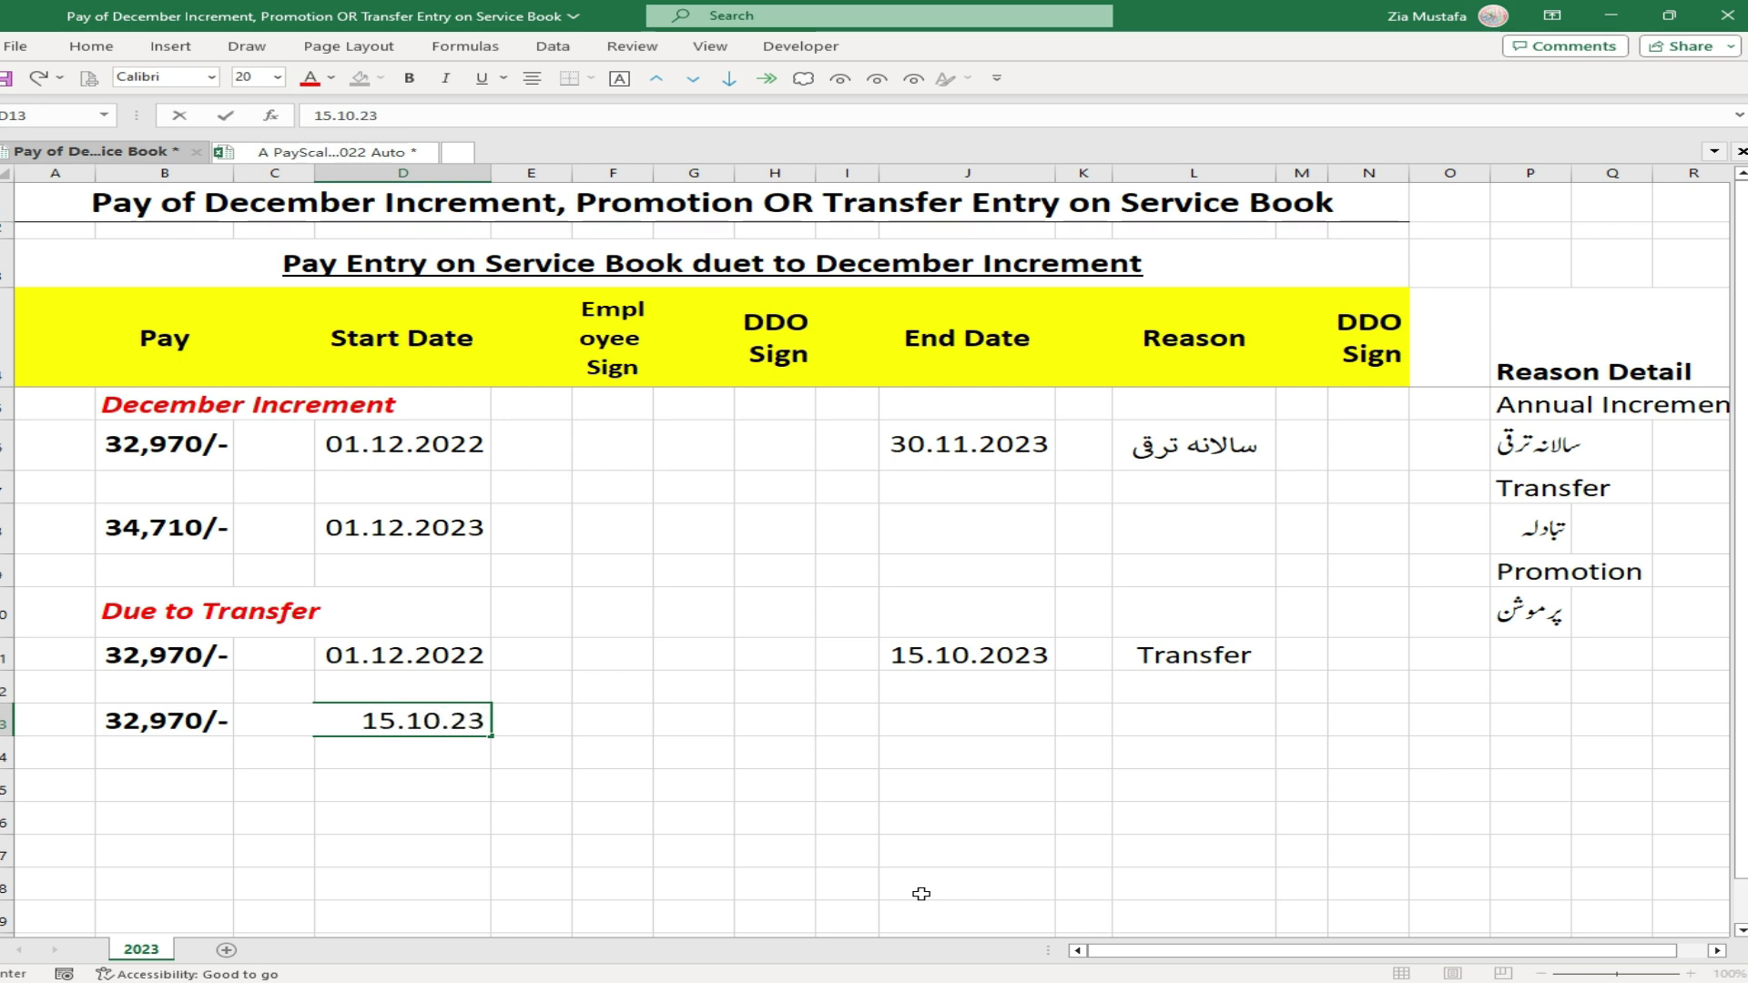
{"action": "key", "text": "Return"}
{"action": "key", "text": "Up"}
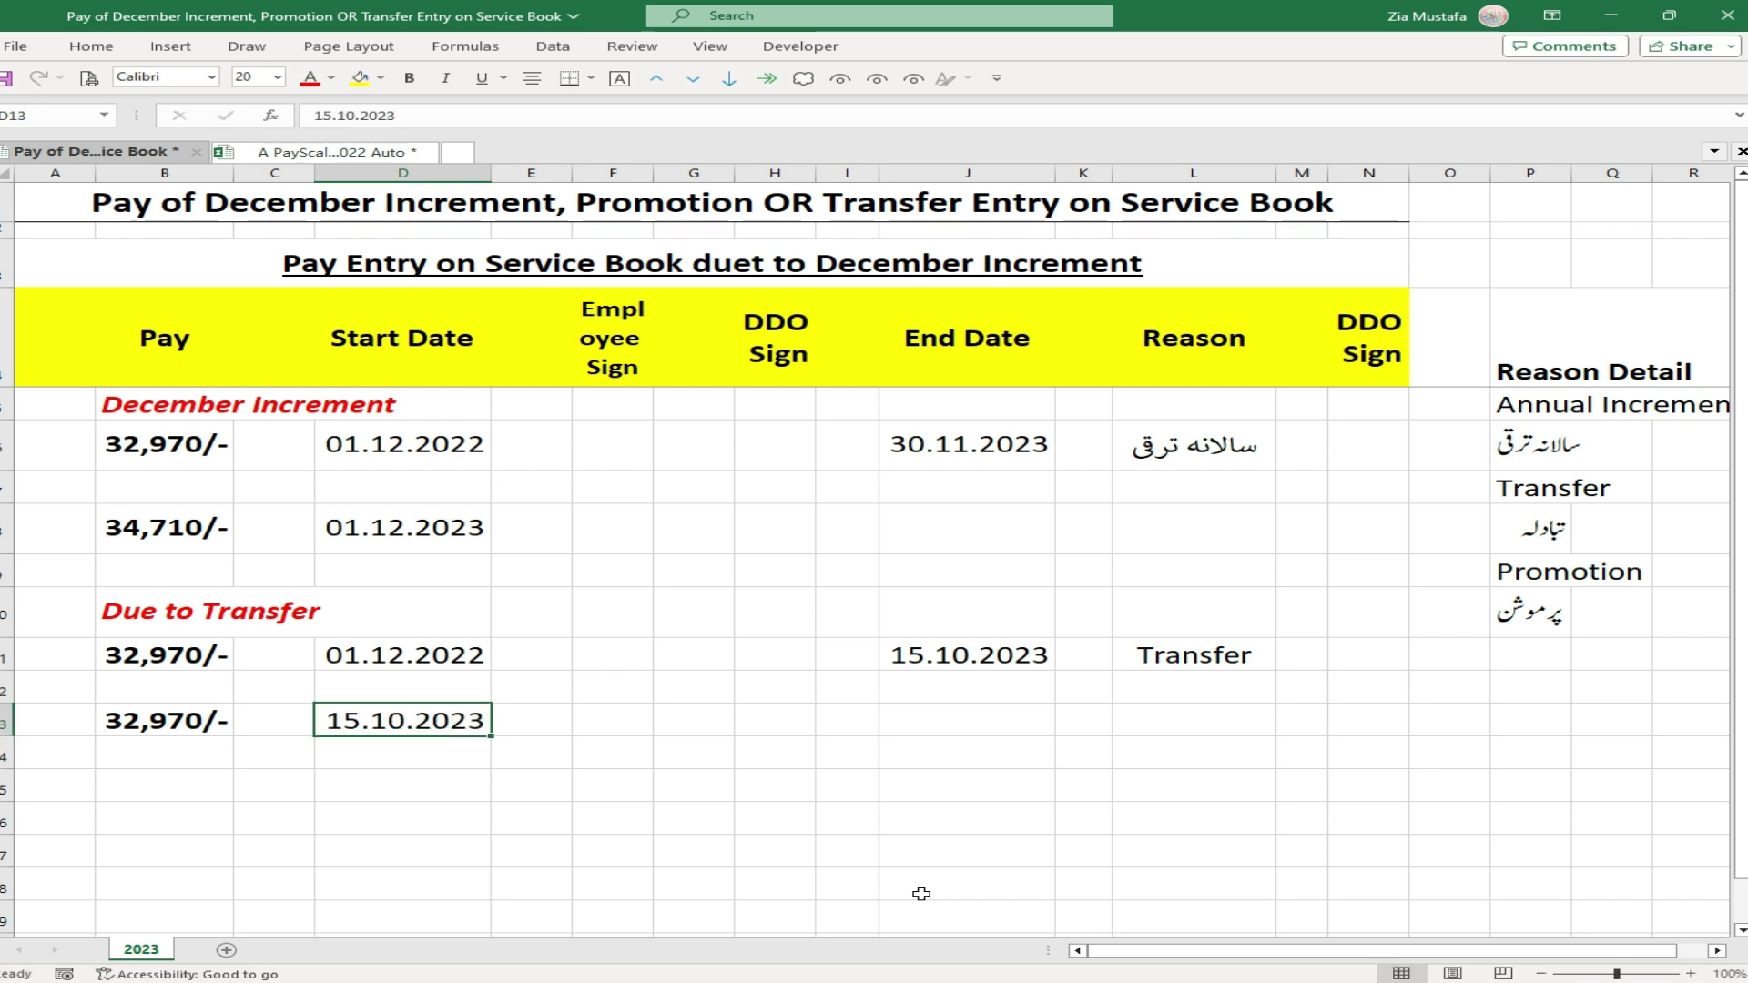
- Correct the Start Date of the second Due to Transfer entry in cell D13 to 16.10.2023
{"action": "left_click", "coordinate": [930, 662]}
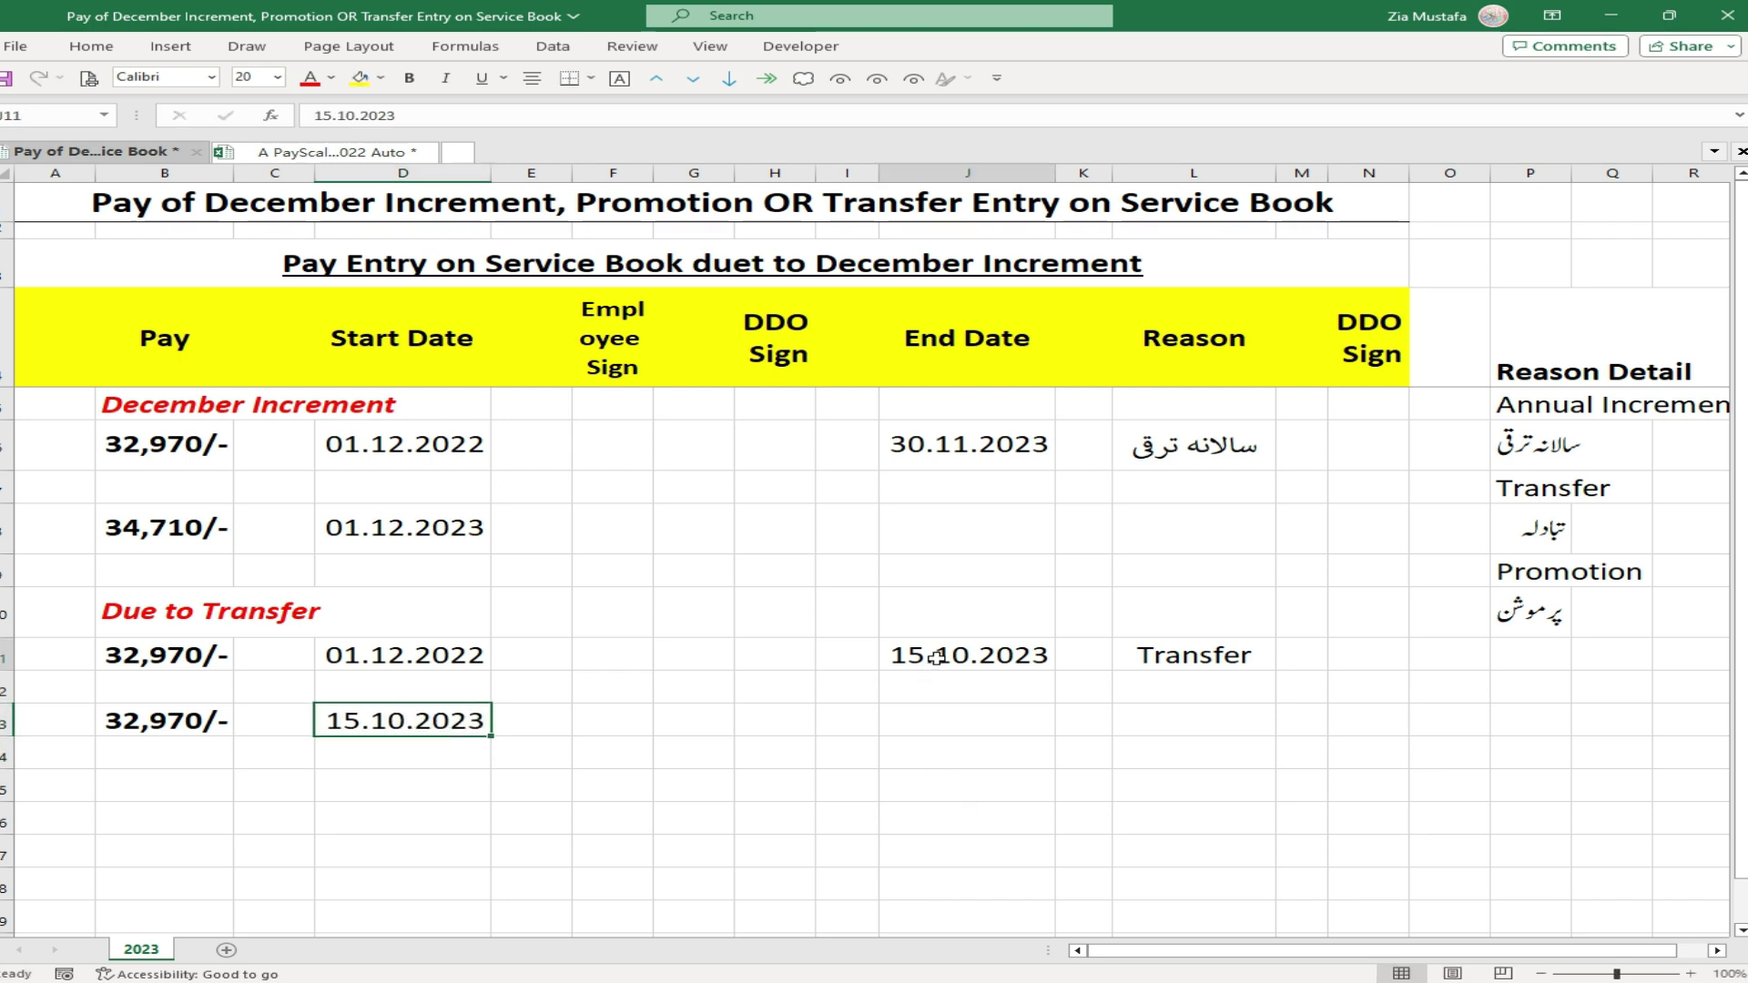
{"action": "left_click", "coordinate": [336, 721]}
{"action": "type", "text": "16.10.23"}
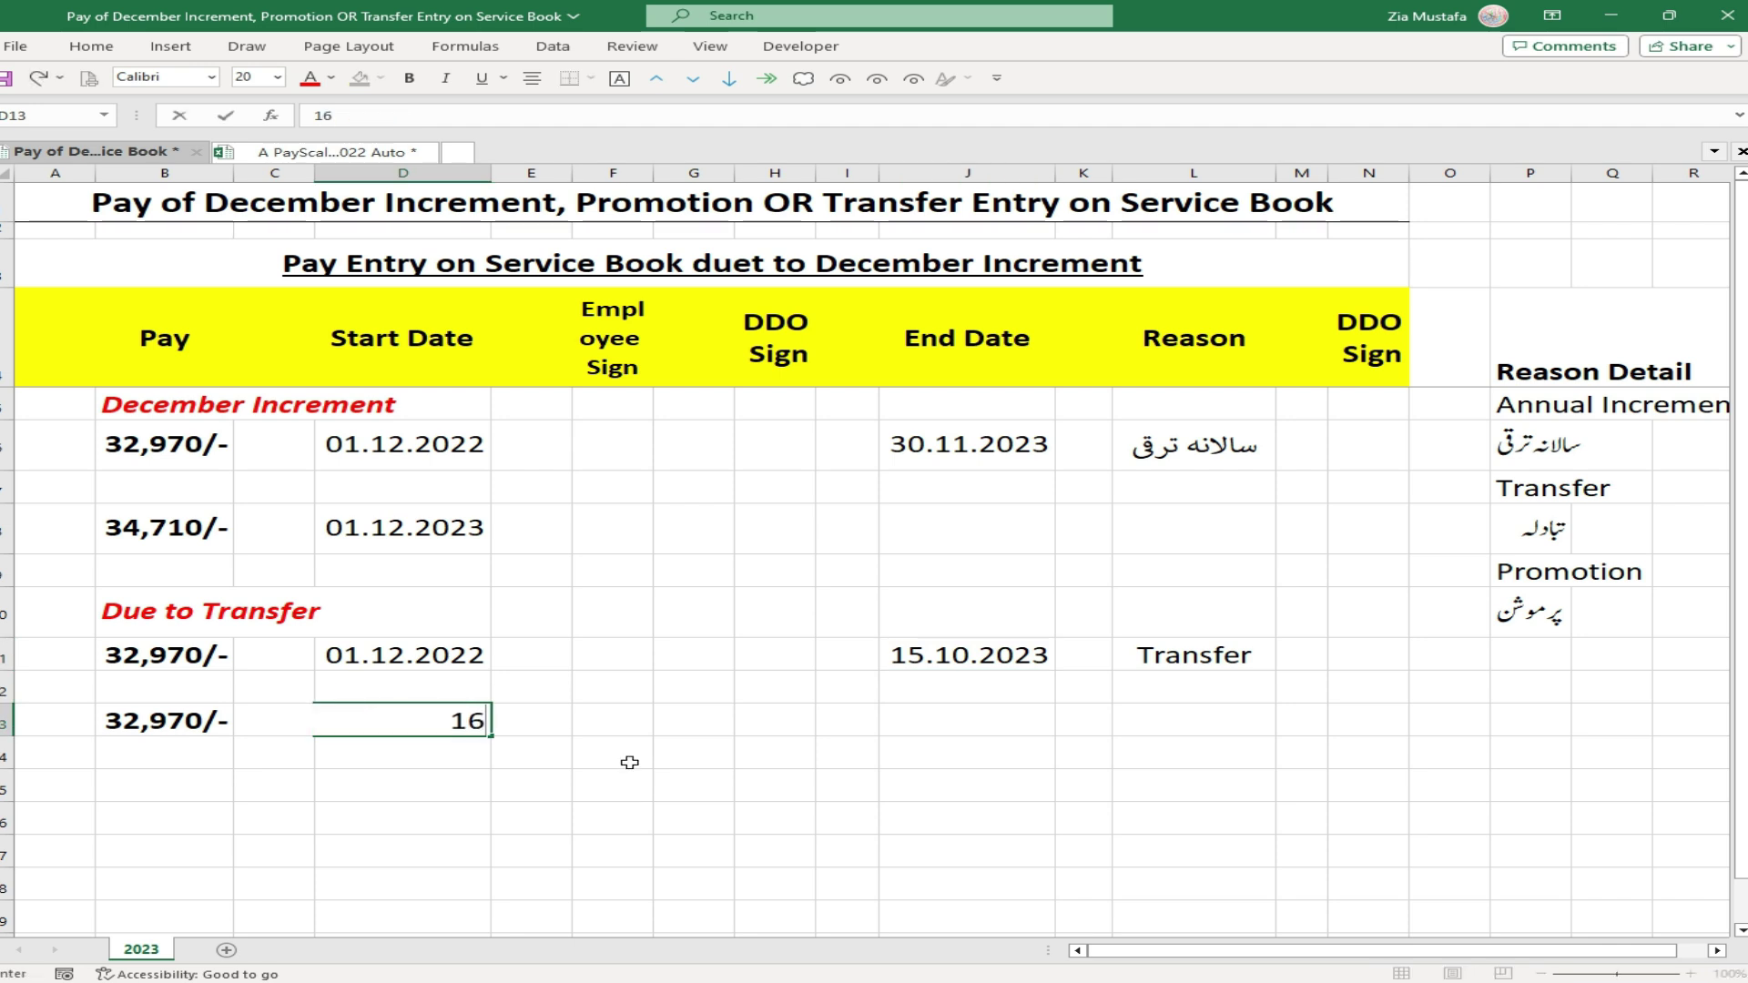
{"action": "key", "text": "Return"}
{"action": "key", "text": "Right"}
{"action": "key", "text": "Left"}
{"action": "key", "text": "Left"}
{"action": "key", "text": "Left"}
{"action": "key", "text": "Left"}
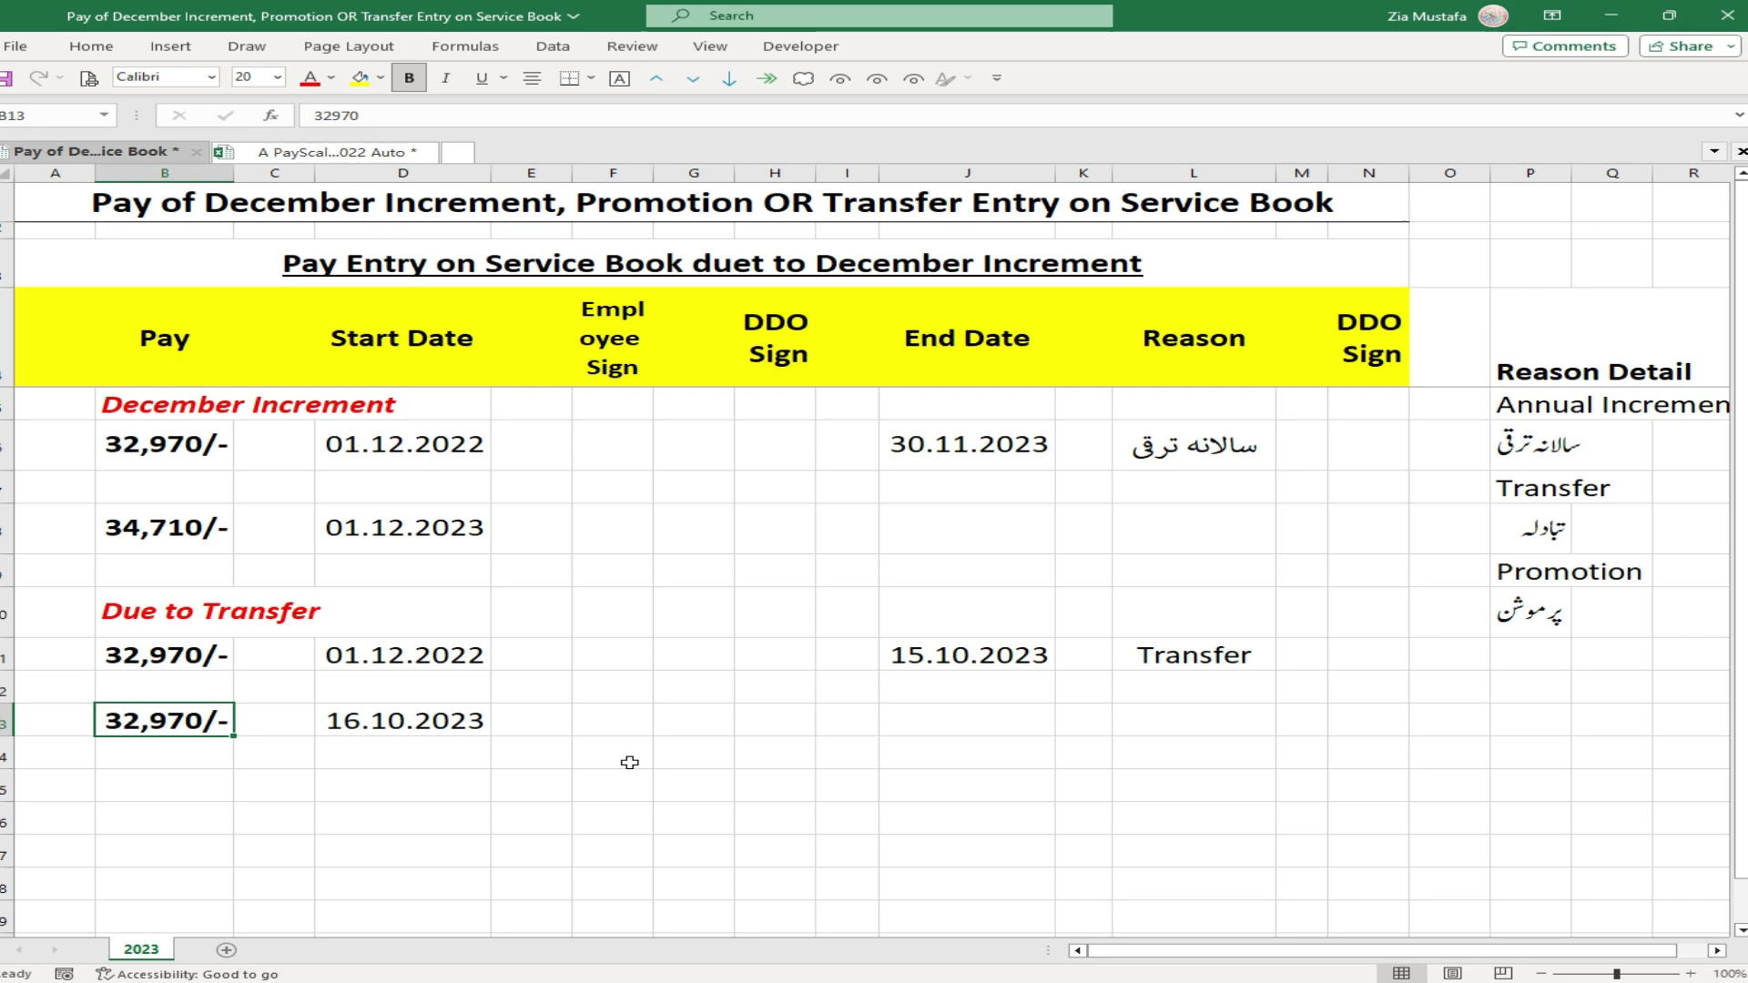
{"action": "key", "text": "Right"}
{"action": "key", "text": "Left"}
{"action": "key", "text": "Up"}
{"action": "key", "text": "Up"}
{"action": "key", "text": "Down"}
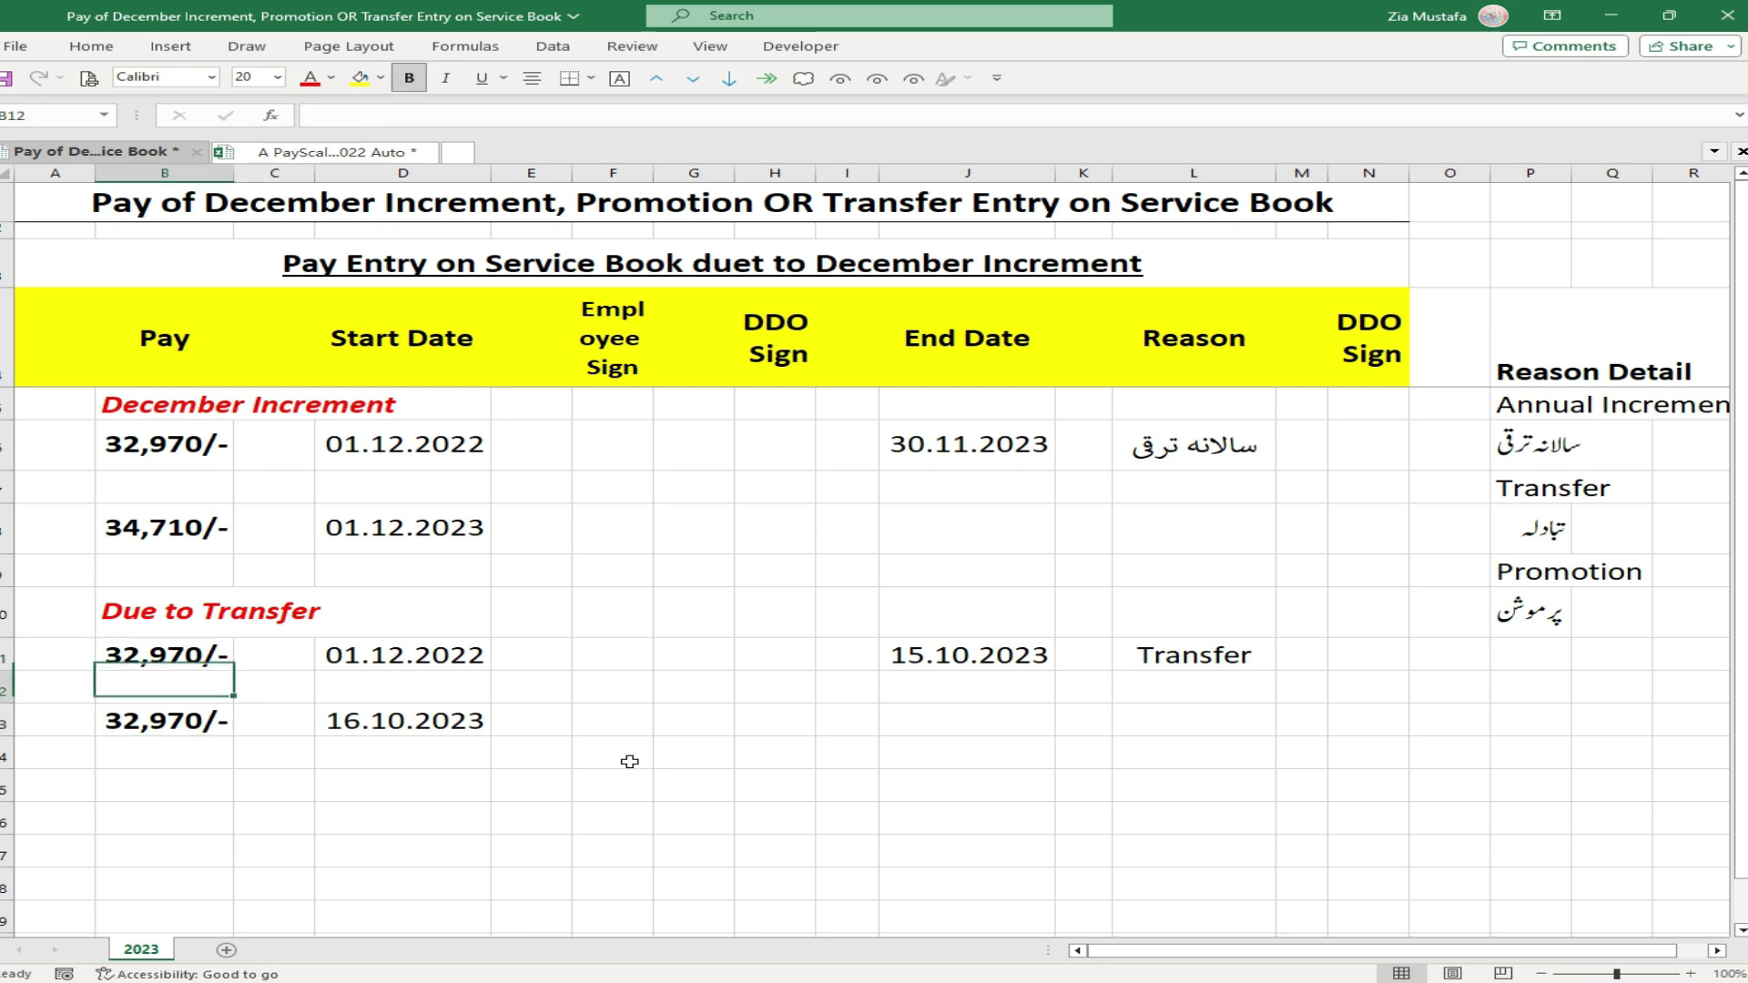
- Enter 30.11.2023 as the End Date of the second Due to Transfer entry in cell J13
{"action": "key", "text": "Down"}
{"action": "key", "text": "Right"}
{"action": "key", "text": "Right"}
{"action": "key", "text": "Right"}
{"action": "key", "text": "Right"}
{"action": "key", "text": "Right"}
{"action": "key", "text": "Right"}
{"action": "key", "text": "Right"}
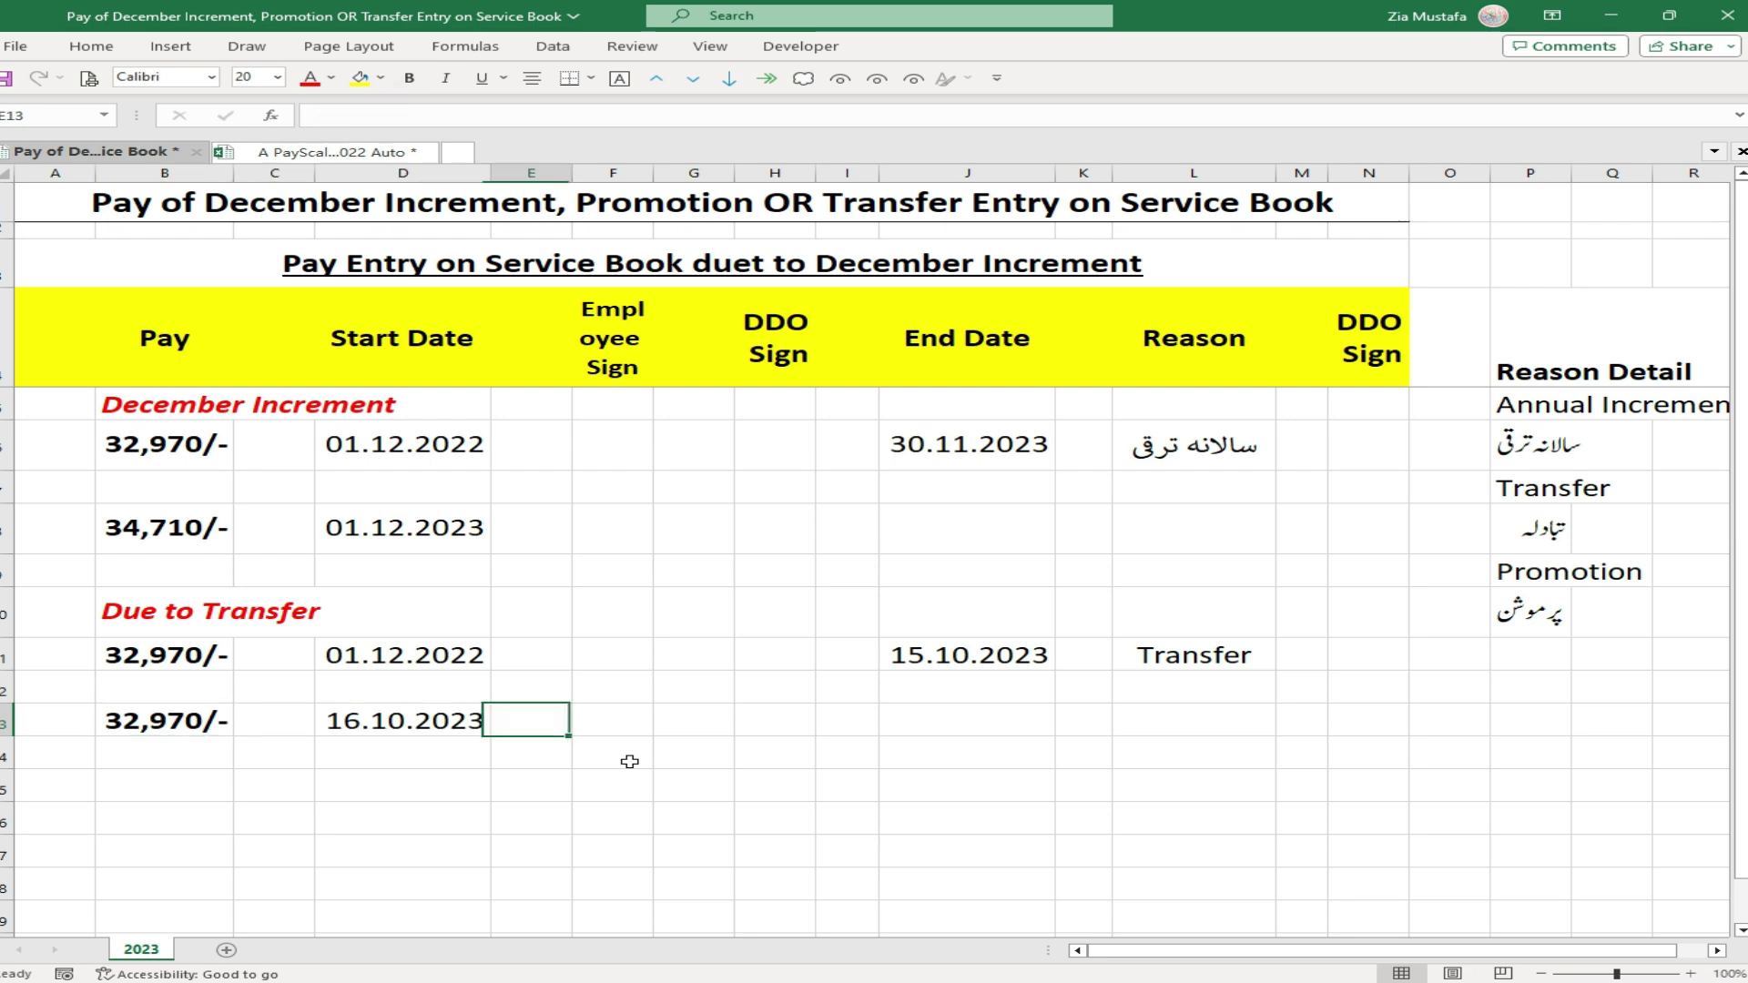
{"action": "key", "text": "Right"}
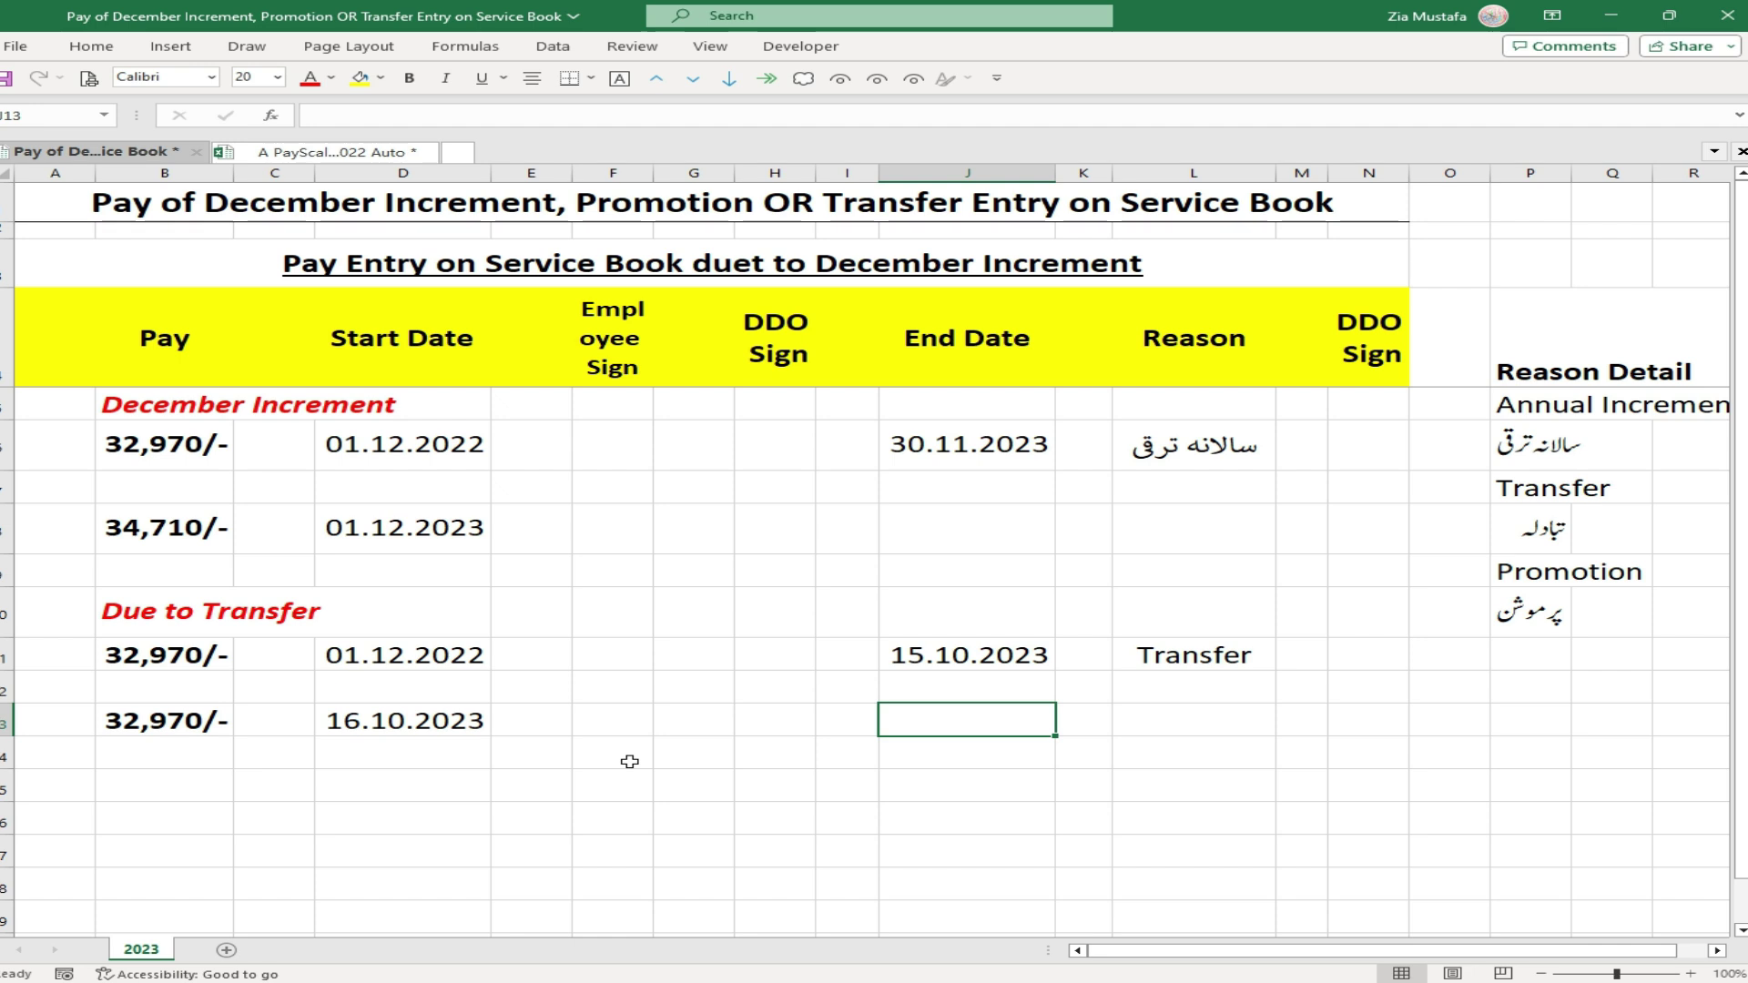
{"action": "type", "text": "30.11.2023"}
{"action": "key", "text": "Return"}
{"action": "key", "text": "Up"}
- Choose Annual Increment as the Reason of the second Due to Transfer entry in cell L13
{"action": "key", "text": "Right"}
{"action": "key", "text": "Right"}
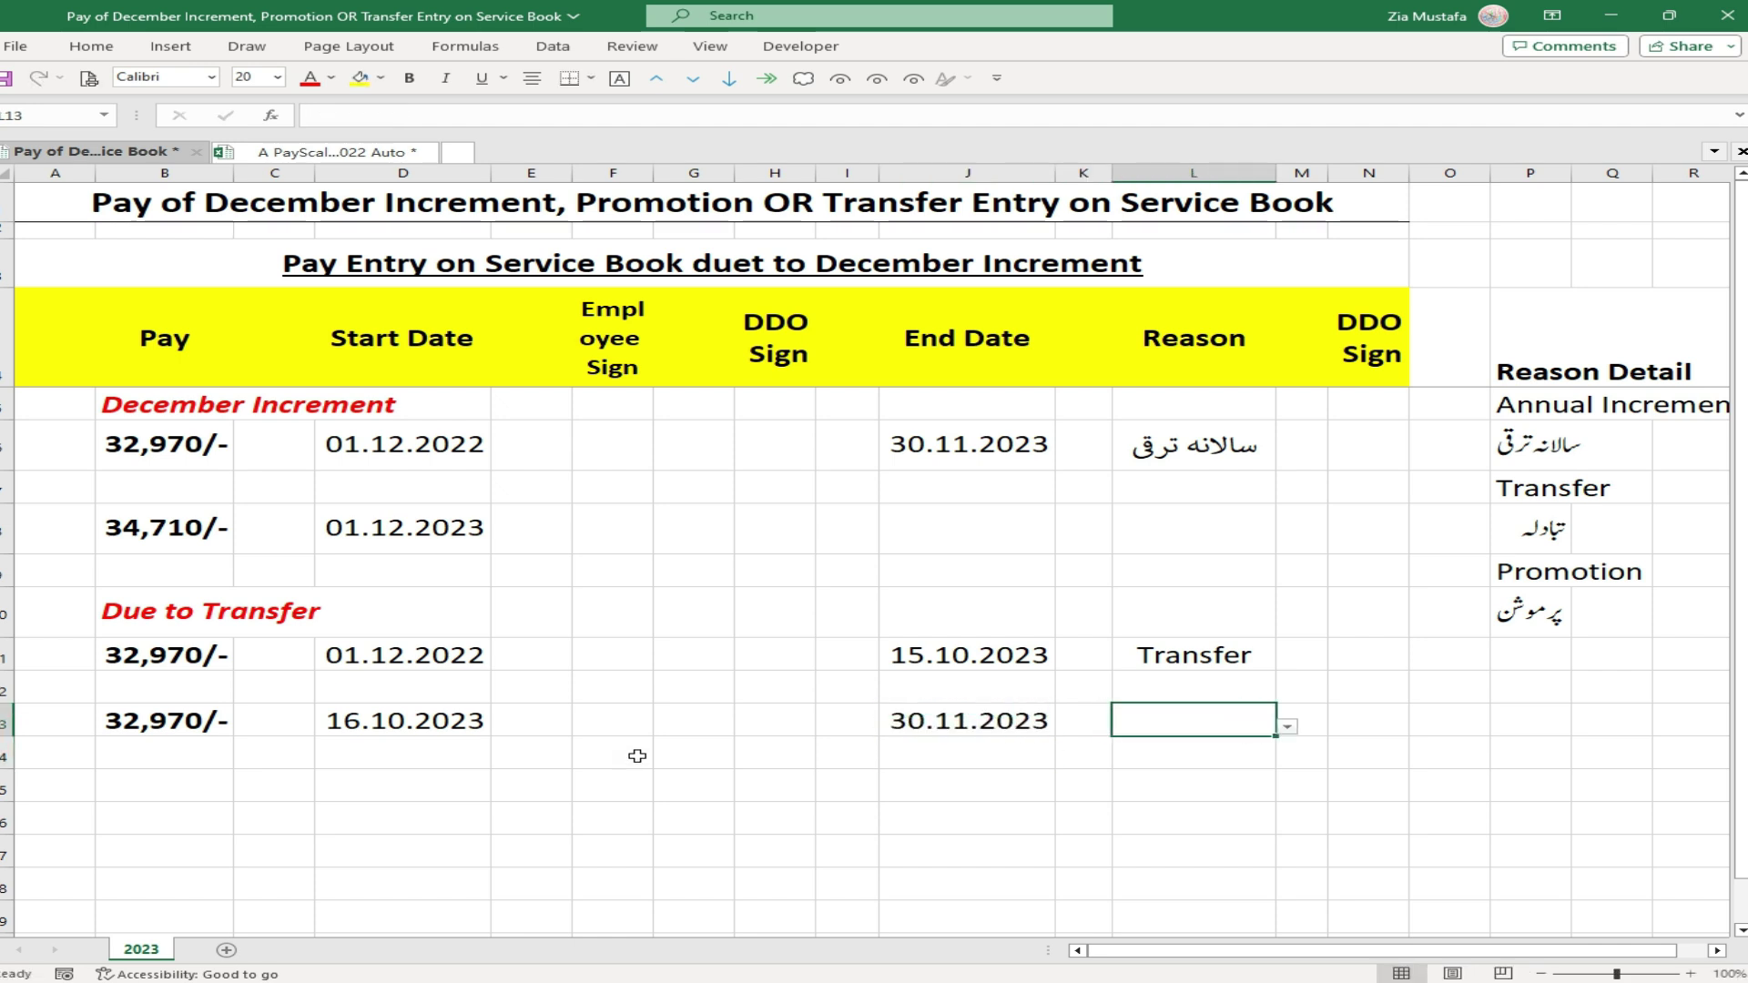
{"action": "left_click", "coordinate": [1287, 729]}
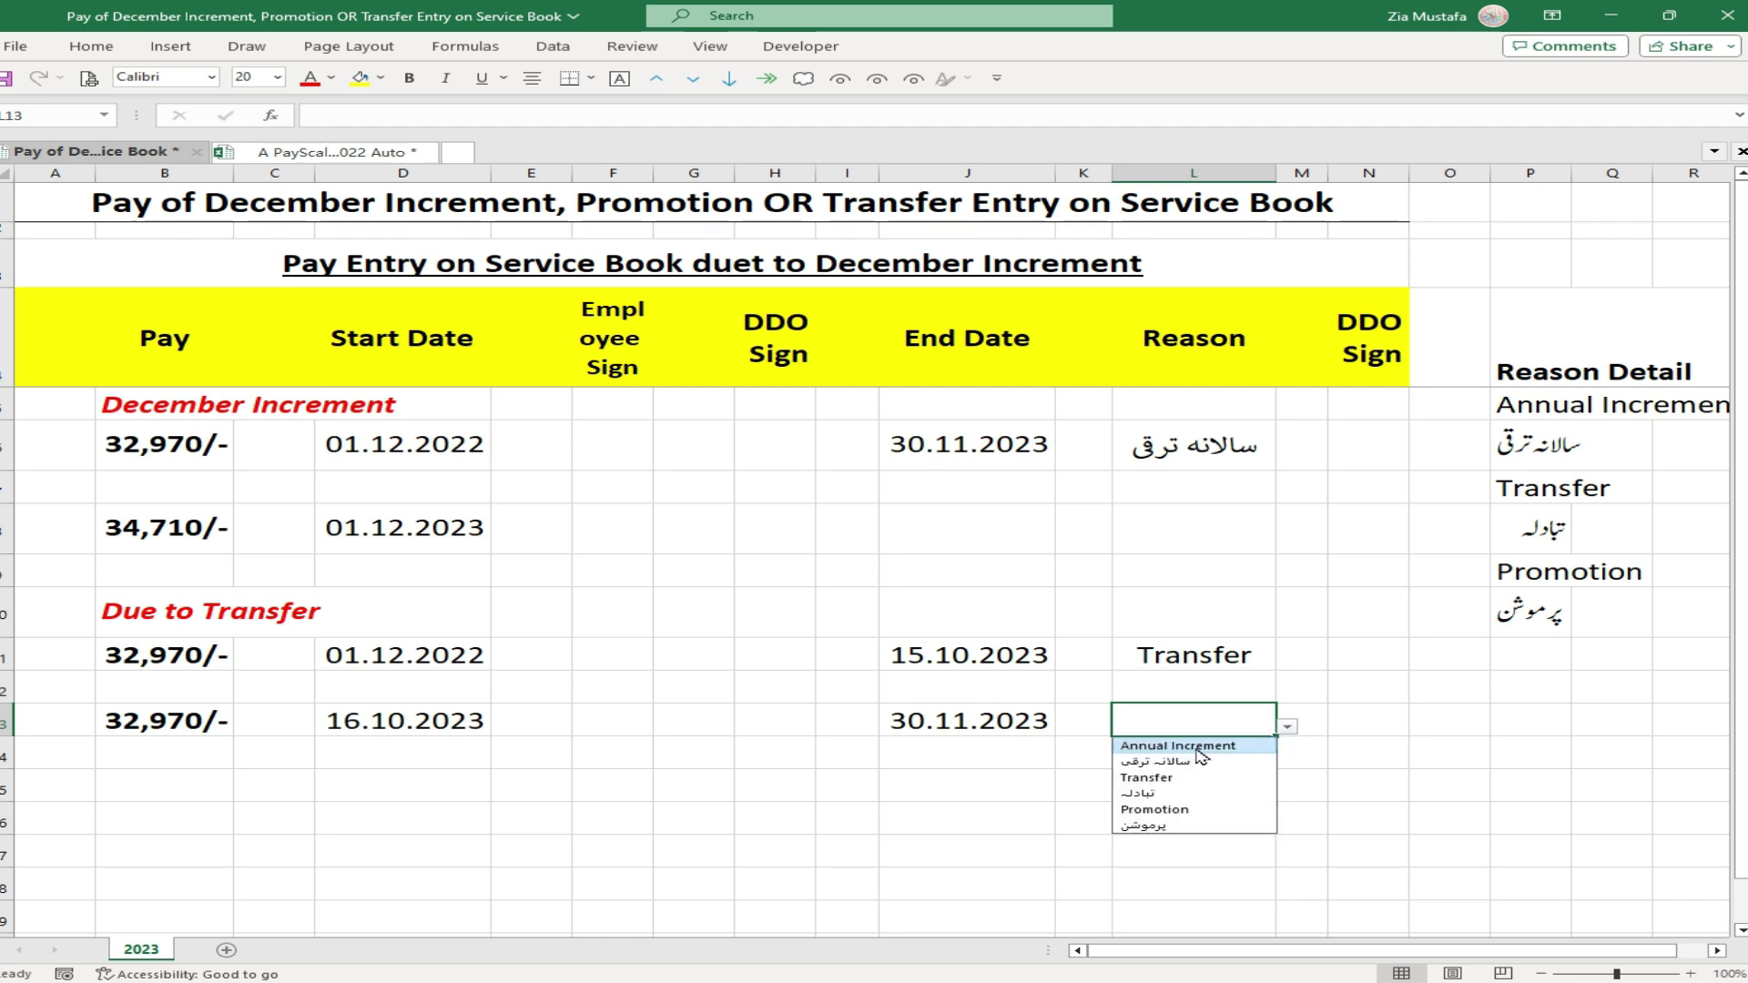
{"action": "left_click", "coordinate": [1188, 742]}
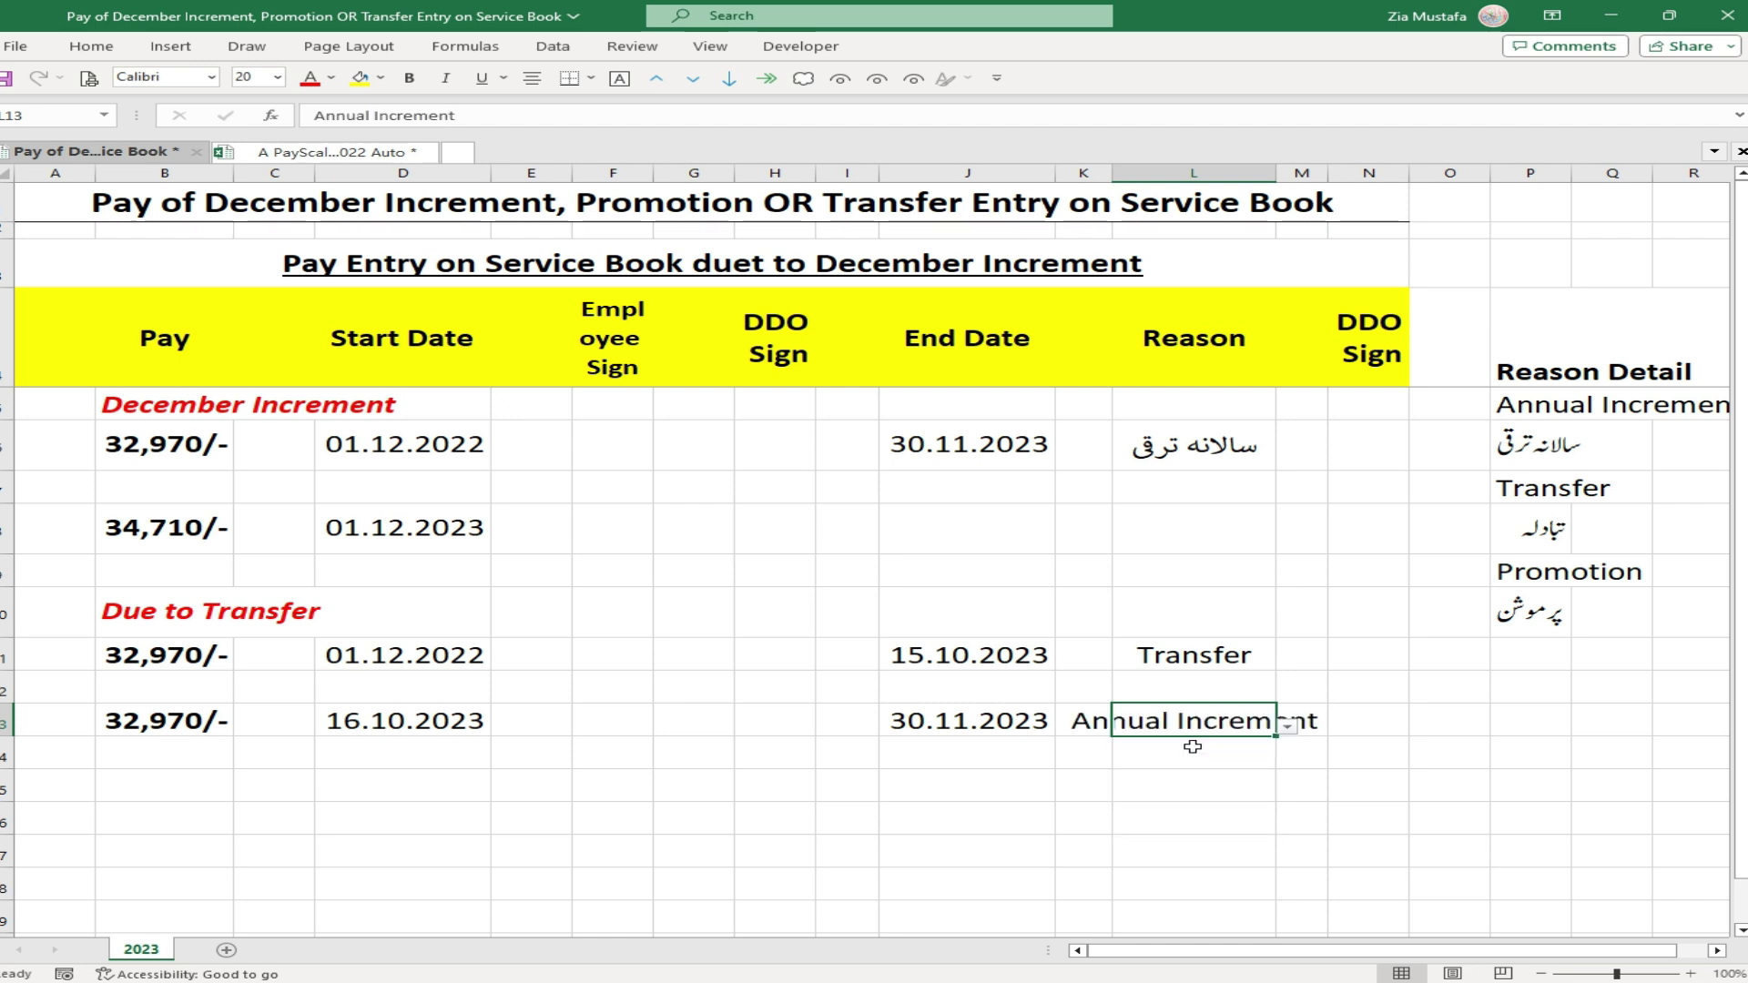
- Enter 34,710 as the Pay of the third Due to Transfer entry in cell B15
{"action": "left_click", "coordinate": [179, 775]}
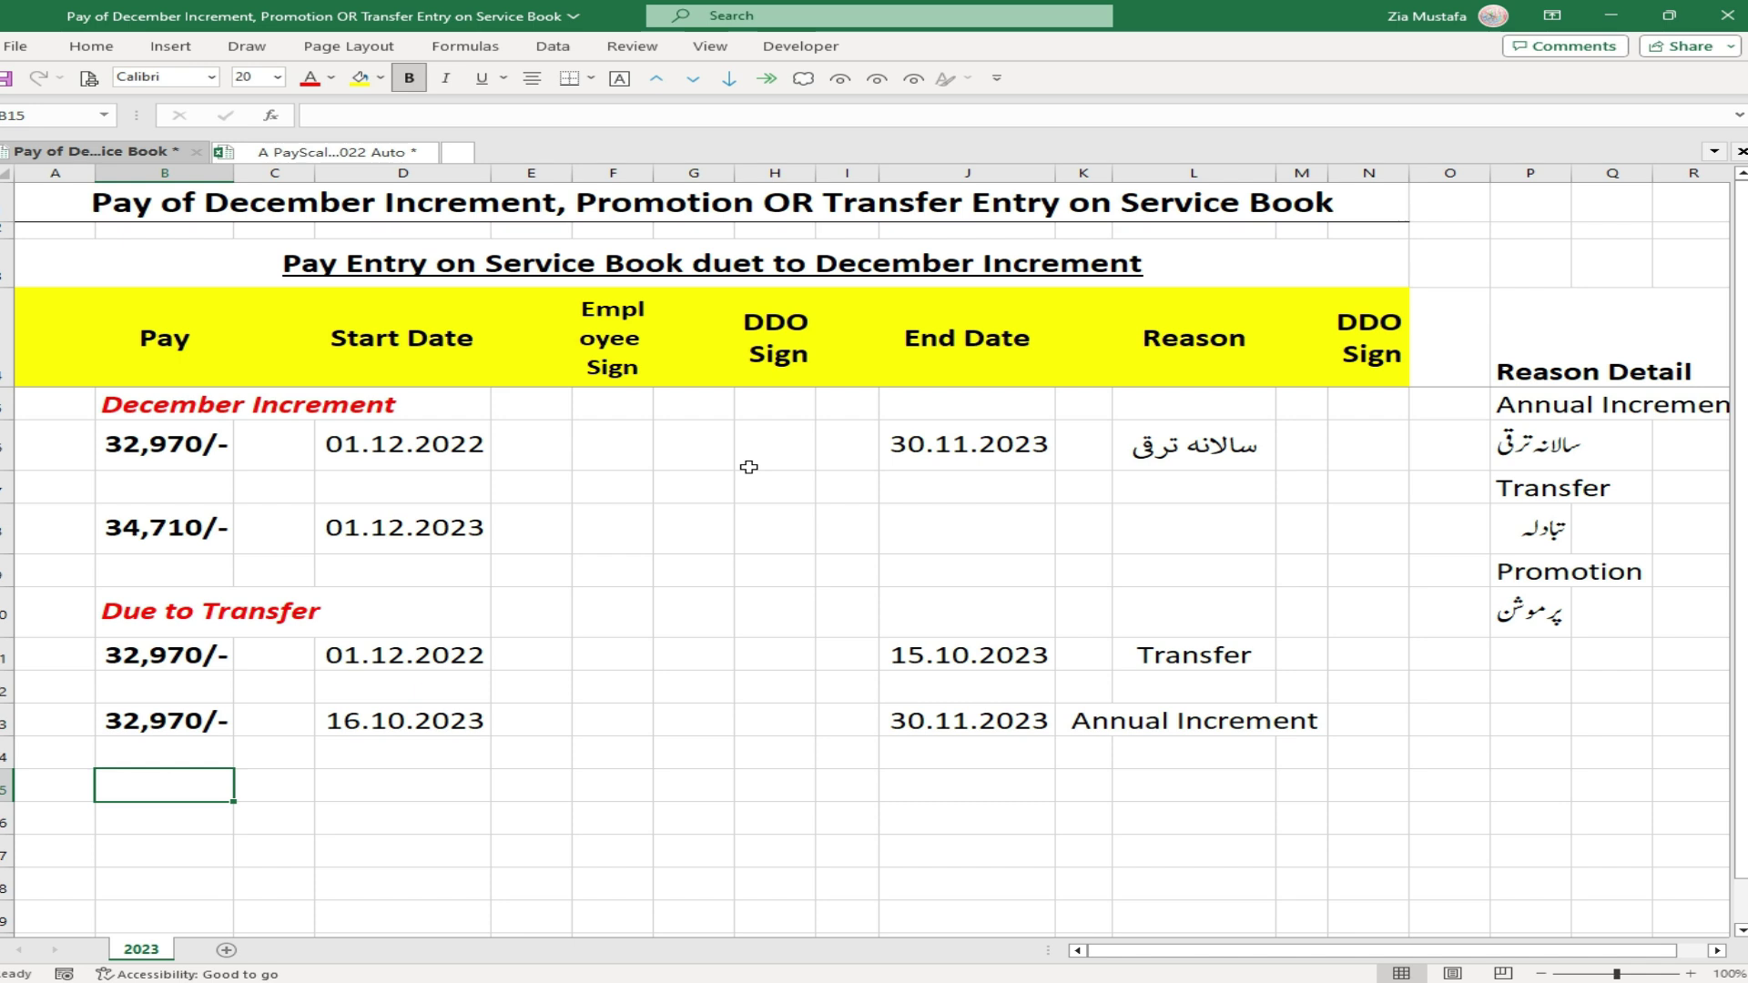
{"action": "type", "text": "34,710"}
{"action": "key", "text": "Return"}
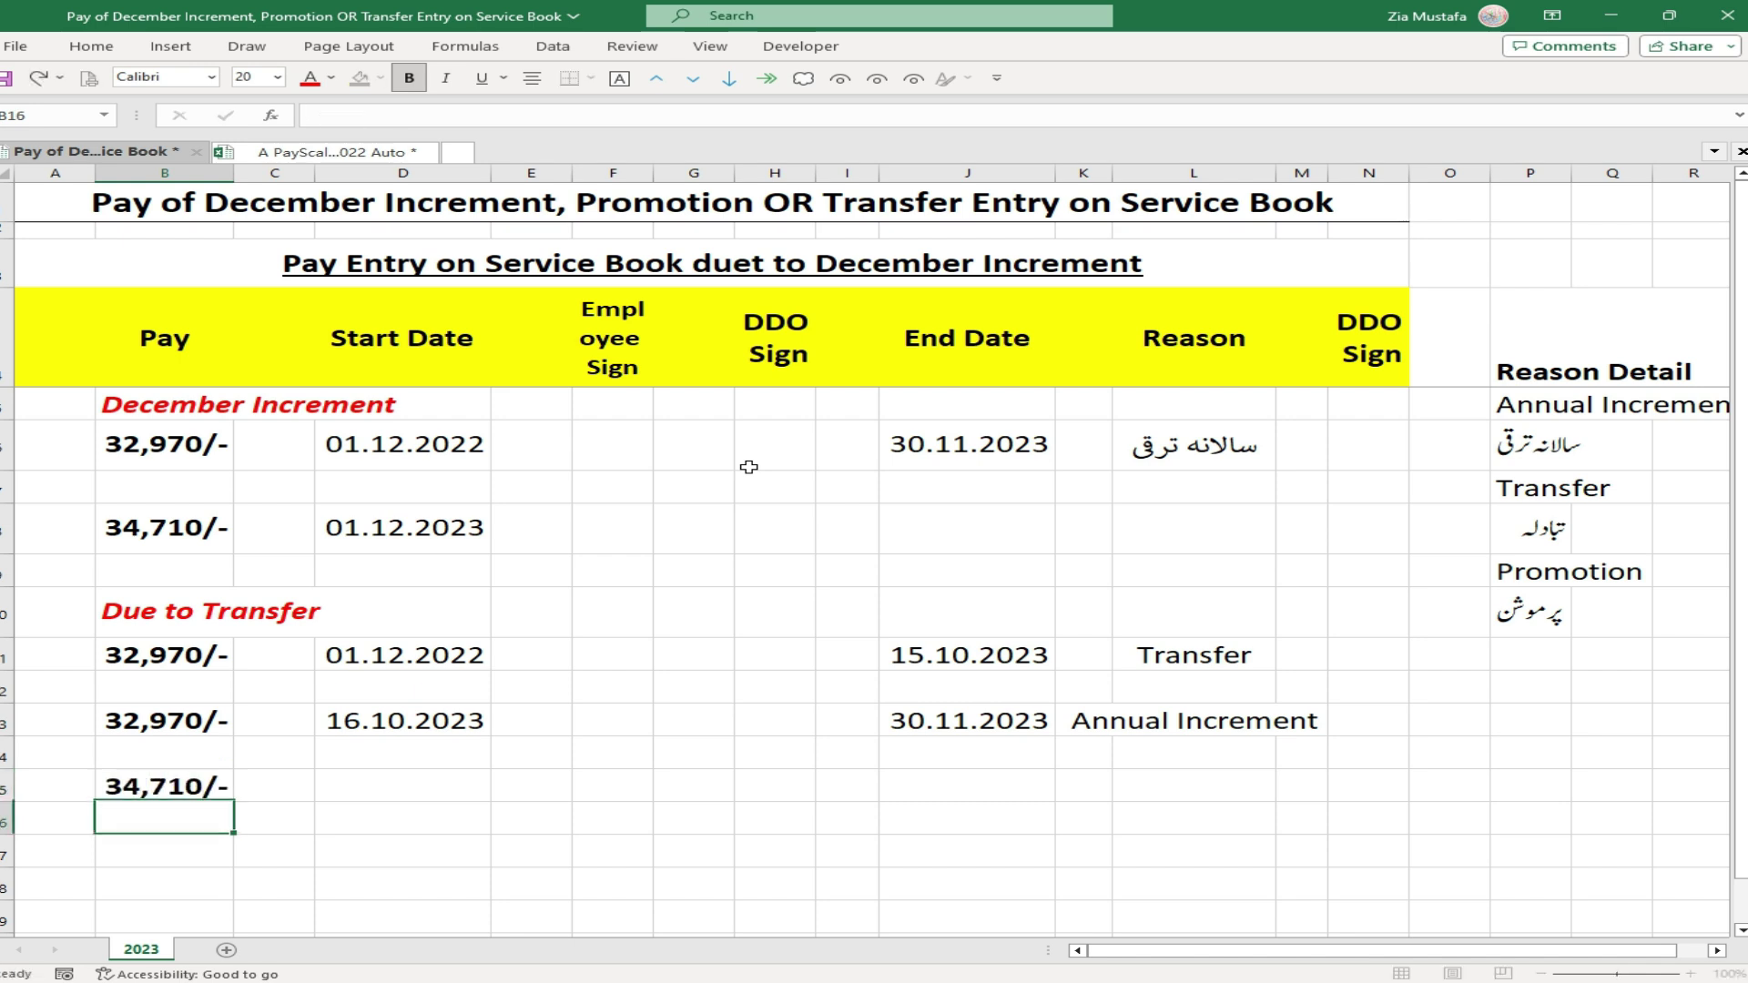
- Enter 01.12.2023 as the Start Date of the third Due to Transfer entry in cell D15
{"action": "key", "text": "Up"}
{"action": "key", "text": "Right"}
{"action": "key", "text": "Right"}
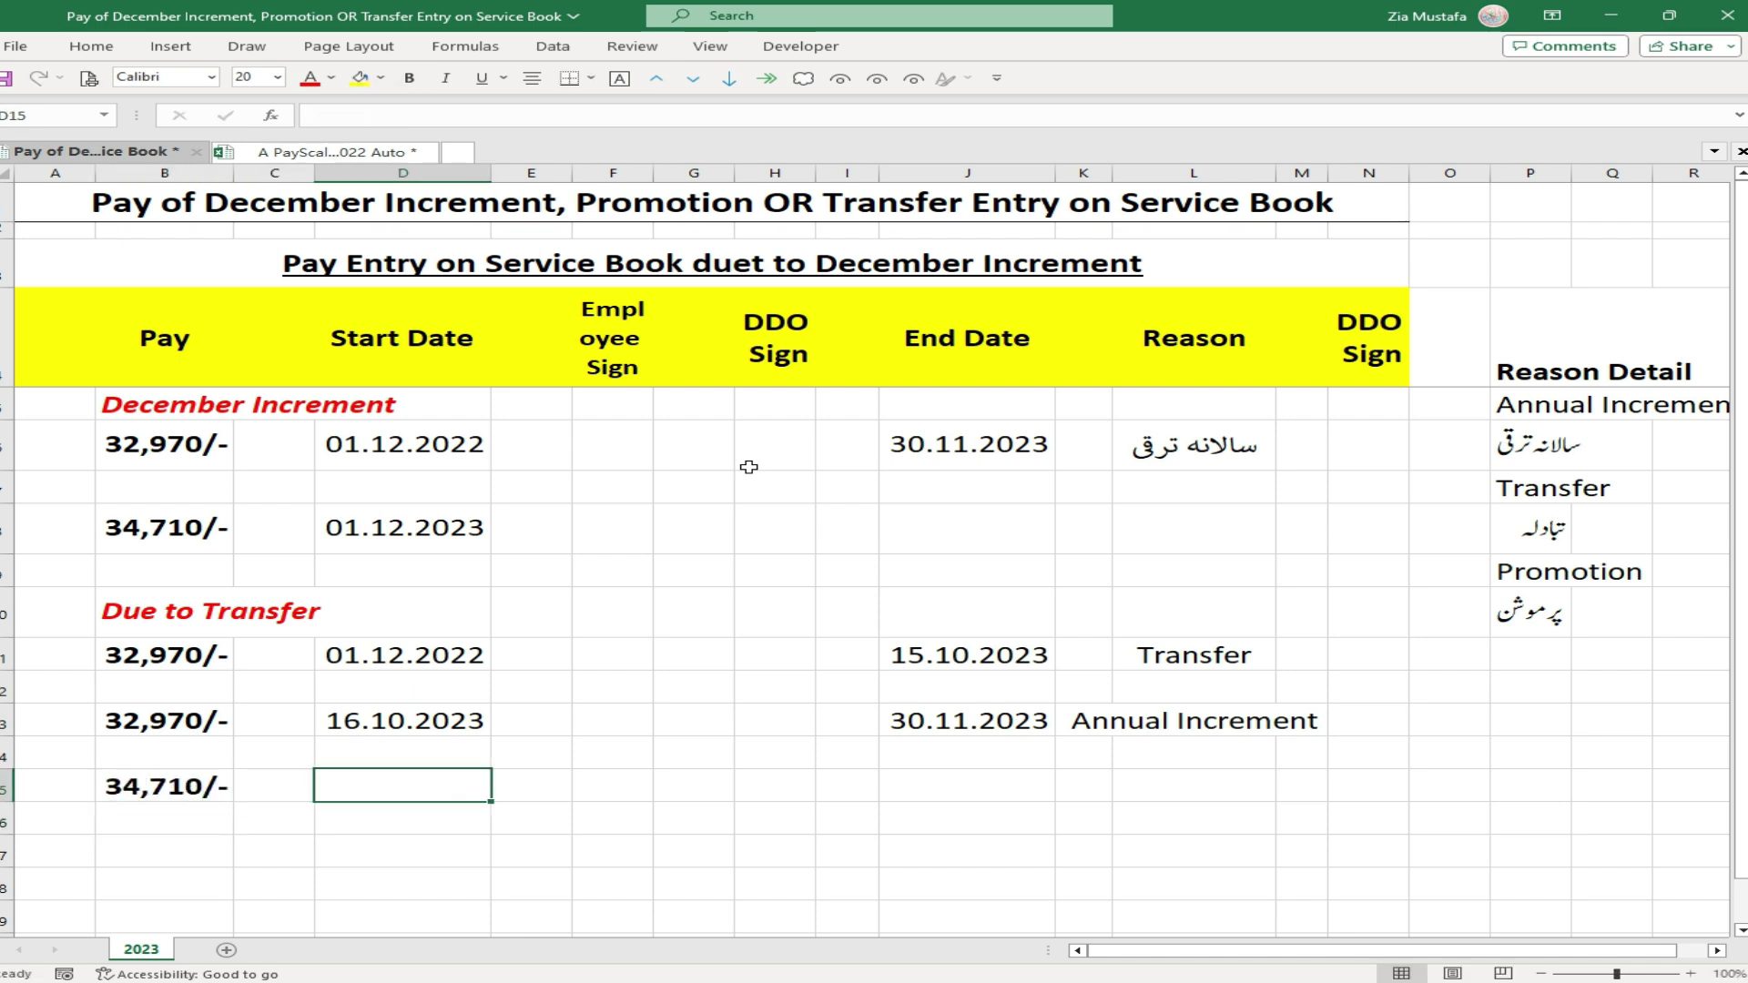
{"action": "type", "text": "1.12.23"}
{"action": "key", "text": "Return"}
{"action": "key", "text": "Up"}
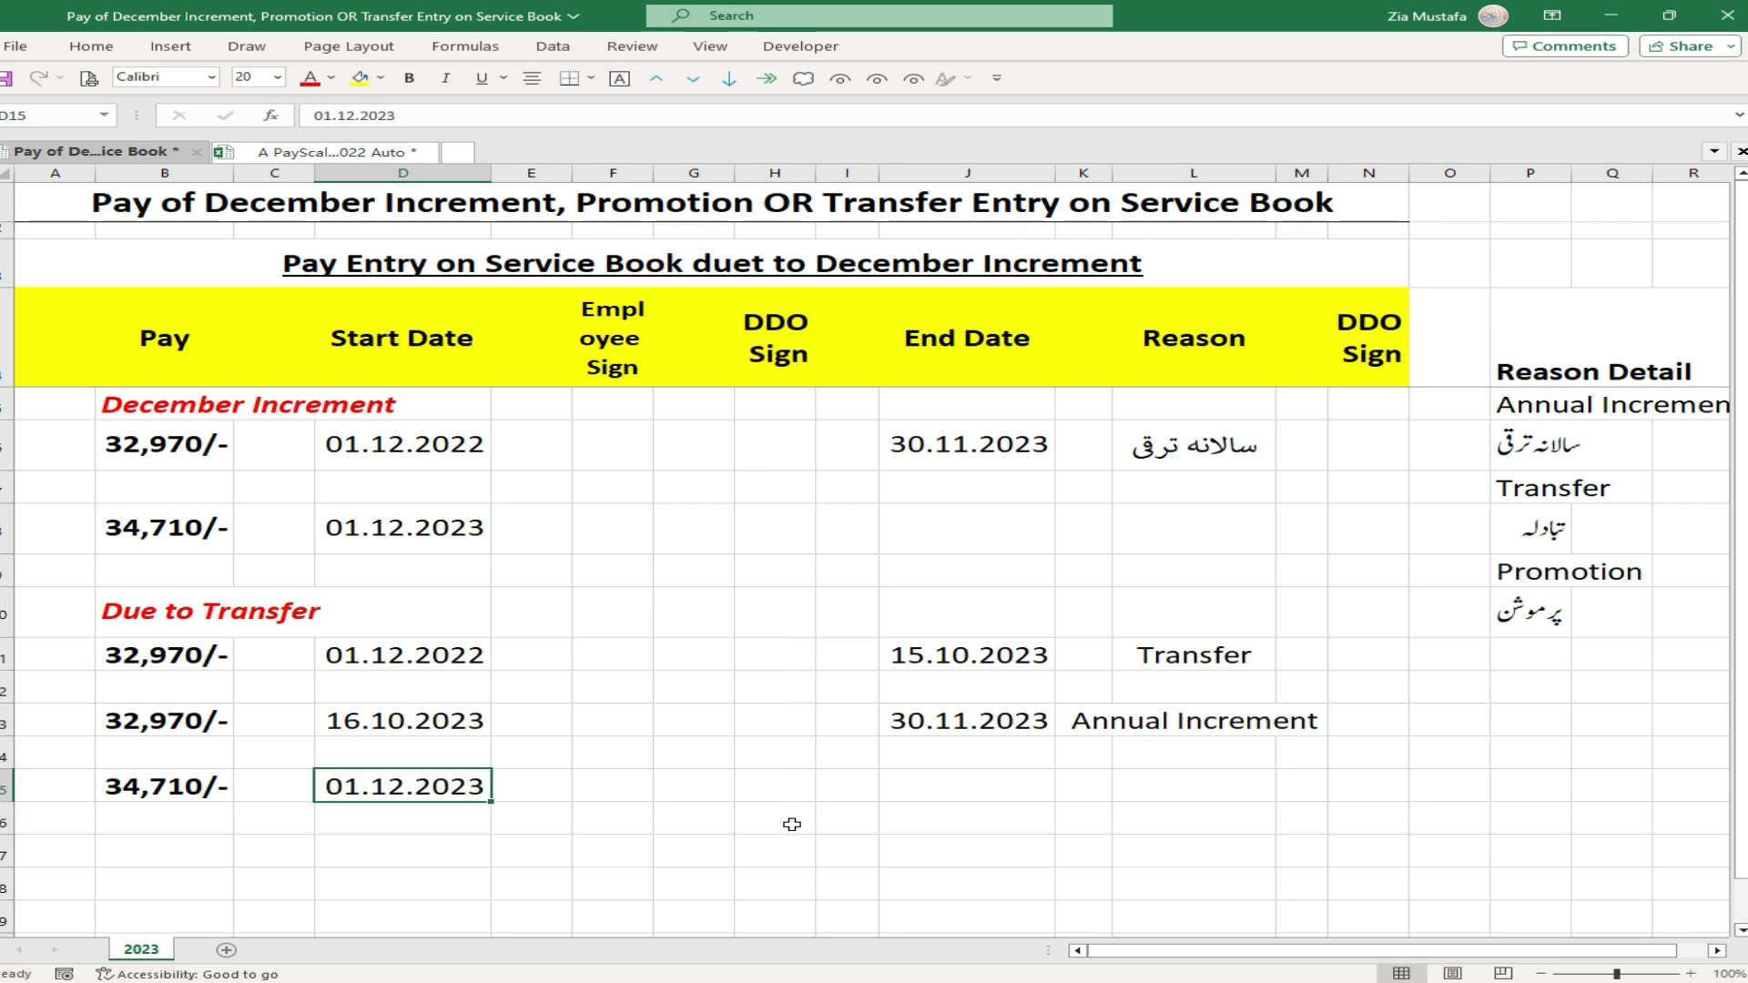
- Review the pay and date entries of the Due to Transfer block in B11:J15
{"action": "left_click", "coordinate": [563, 789]}
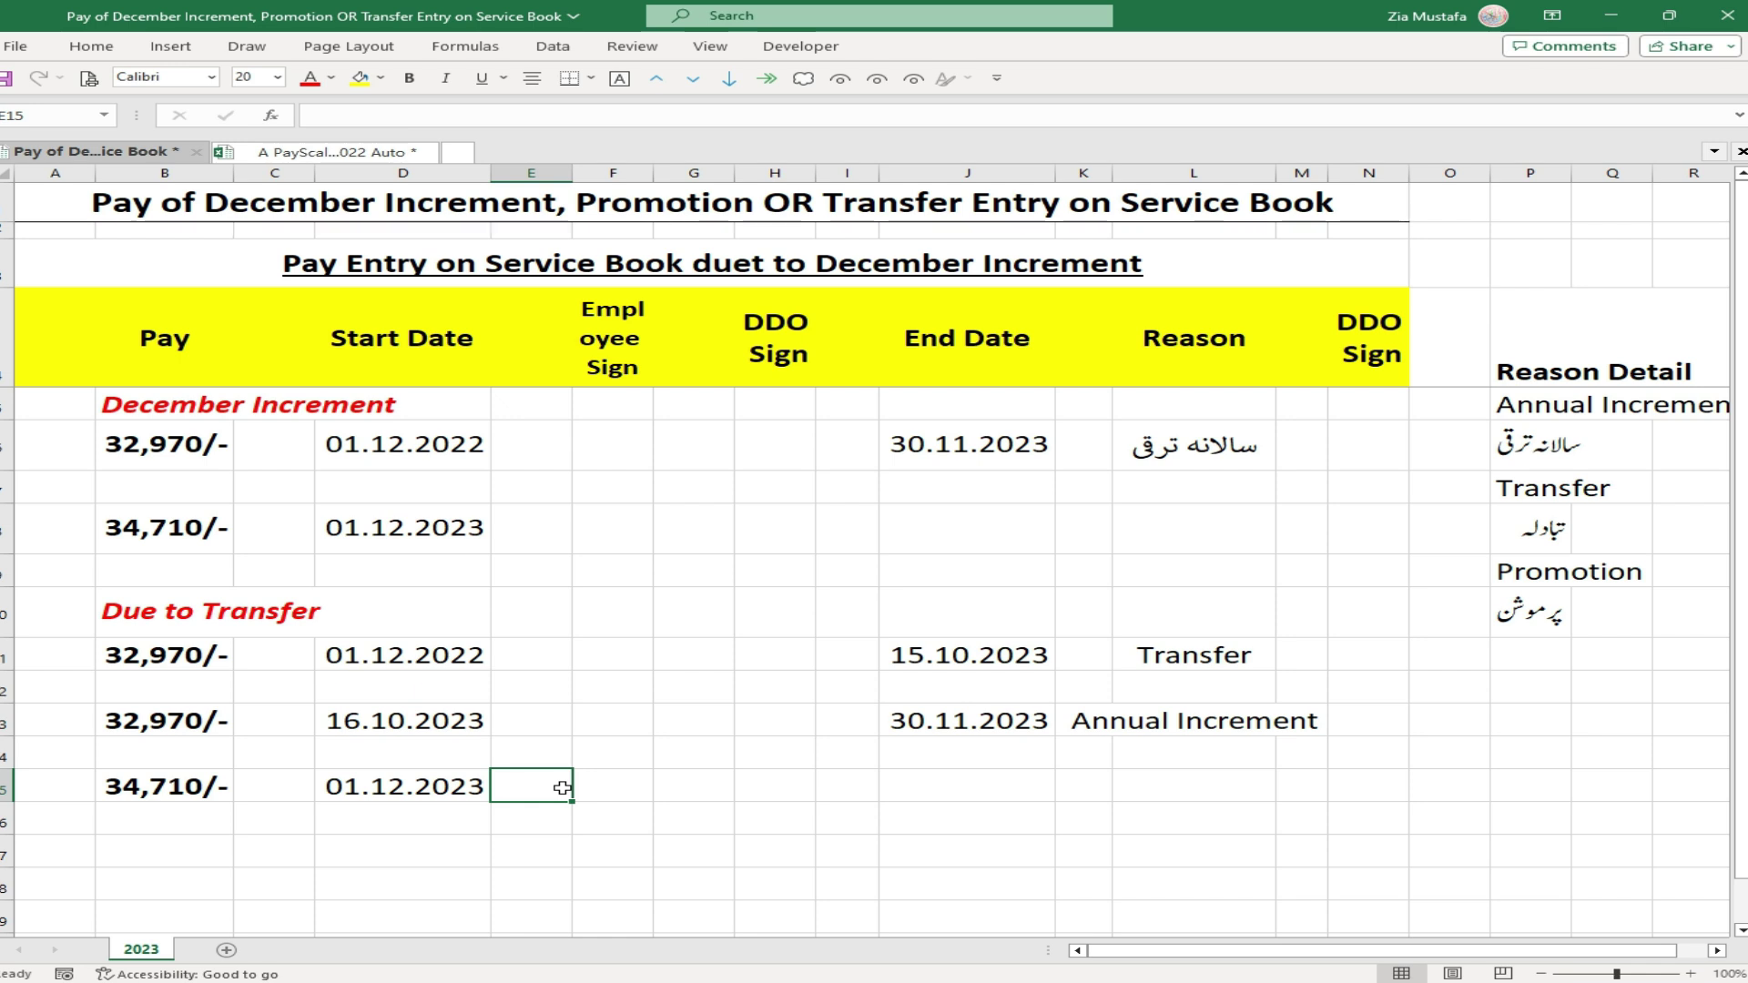
{"action": "left_click", "coordinate": [162, 657]}
{"action": "mouse_move", "coordinate": [133, 654]}
{"action": "left_mouse_down"}
{"action": "mouse_move", "coordinate": [560, 769]}
{"action": "mouse_move", "coordinate": [911, 773]}
{"action": "left_mouse_up"}
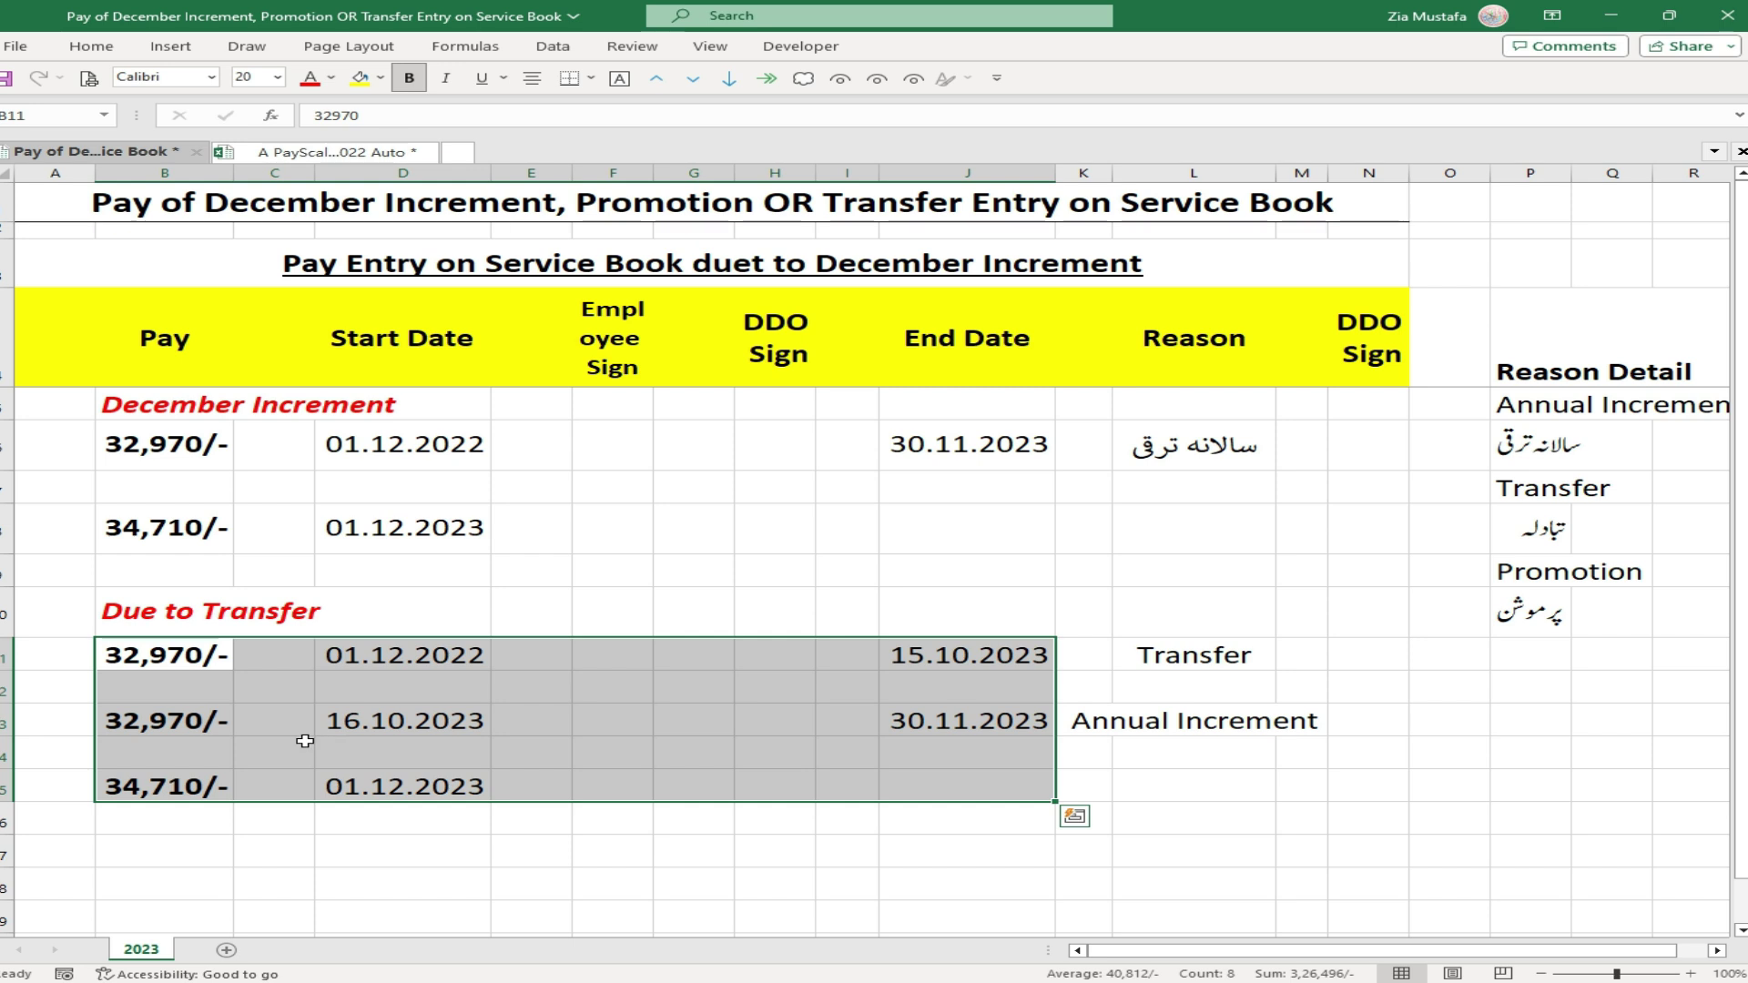
{"action": "left_click", "coordinate": [270, 748]}
{"action": "left_click", "coordinate": [188, 694]}
{"action": "left_click", "coordinate": [175, 663]}
{"action": "left_click", "coordinate": [173, 690]}
{"action": "left_click", "coordinate": [162, 650]}
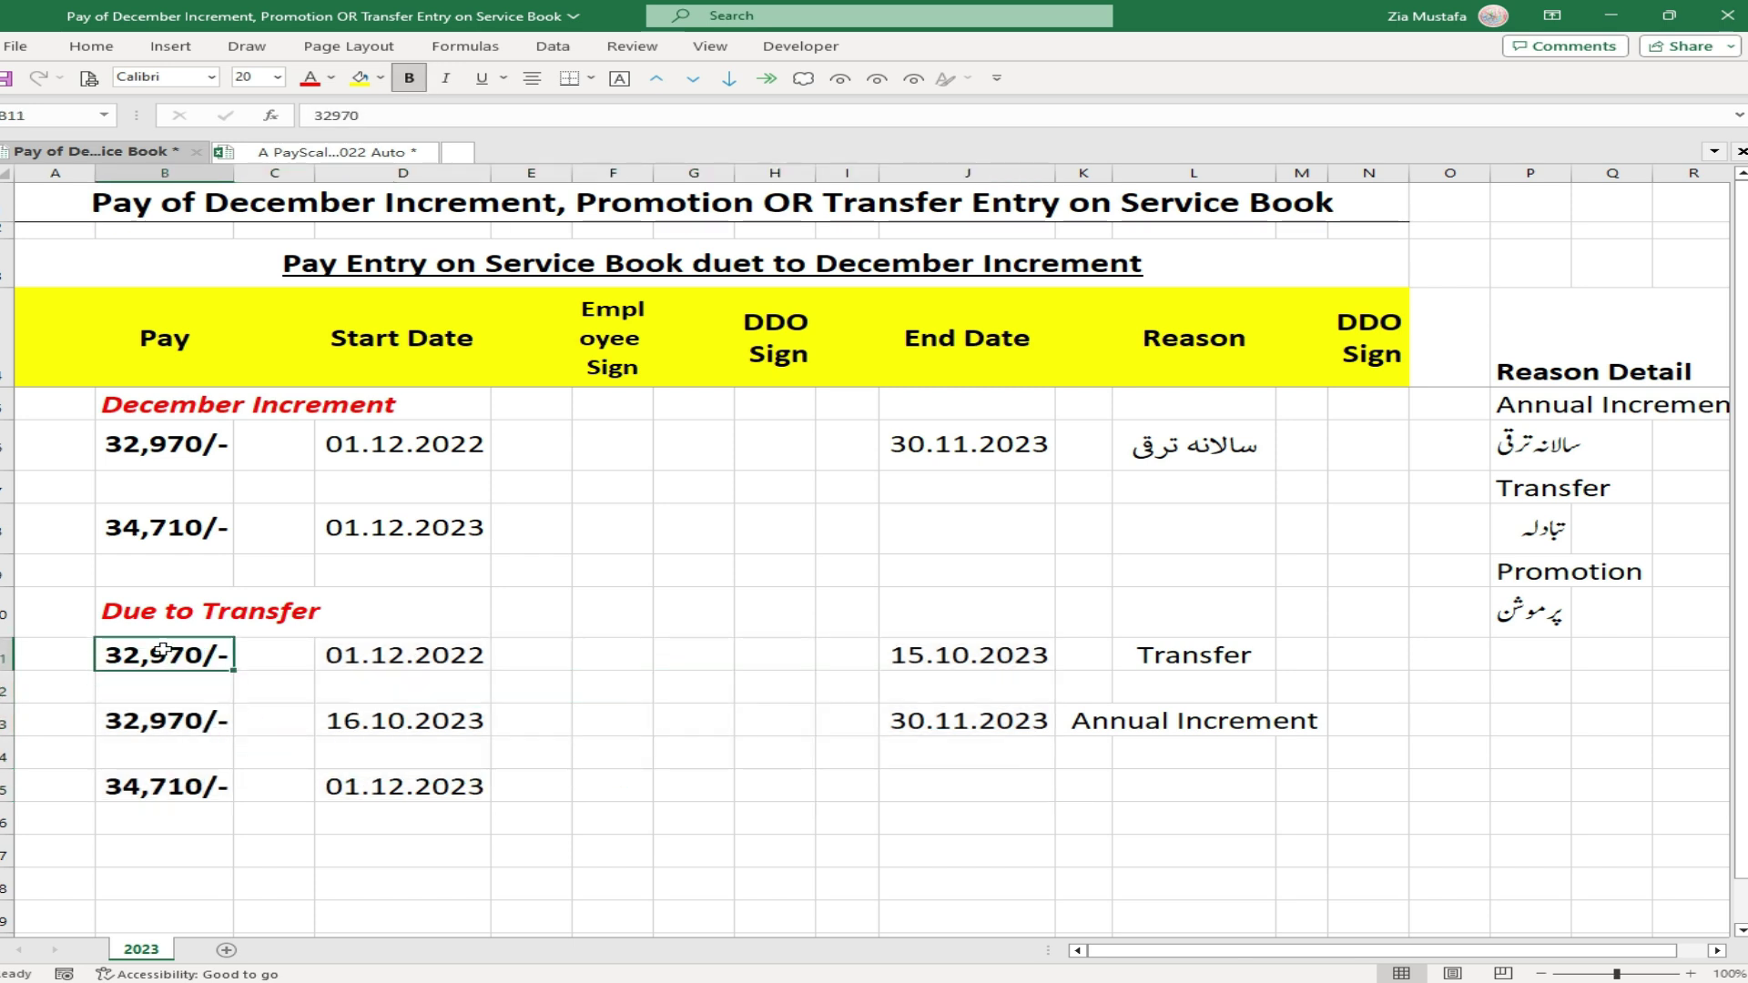
- Save the workbook and review the December Increment and Due to Transfer entries
{"action": "left_click_drag", "start_coordinate": [122, 443], "coordinate": [1180, 504]}
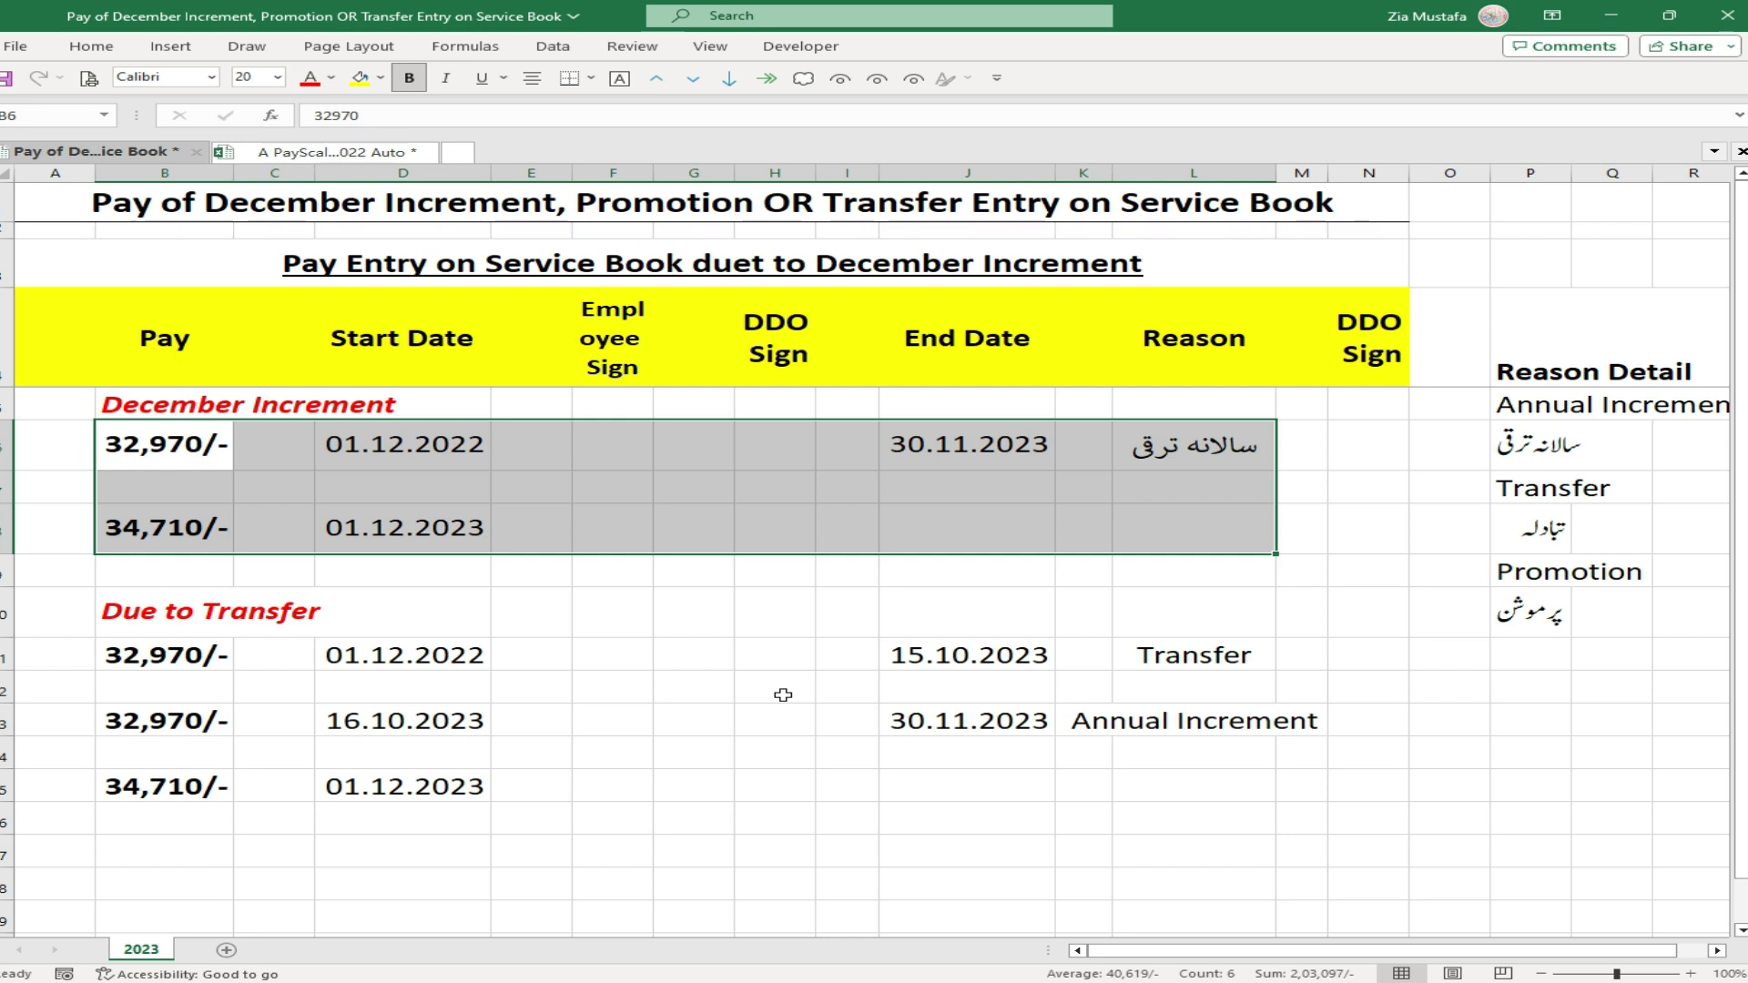
{"action": "key", "text": "ctrl+s"}
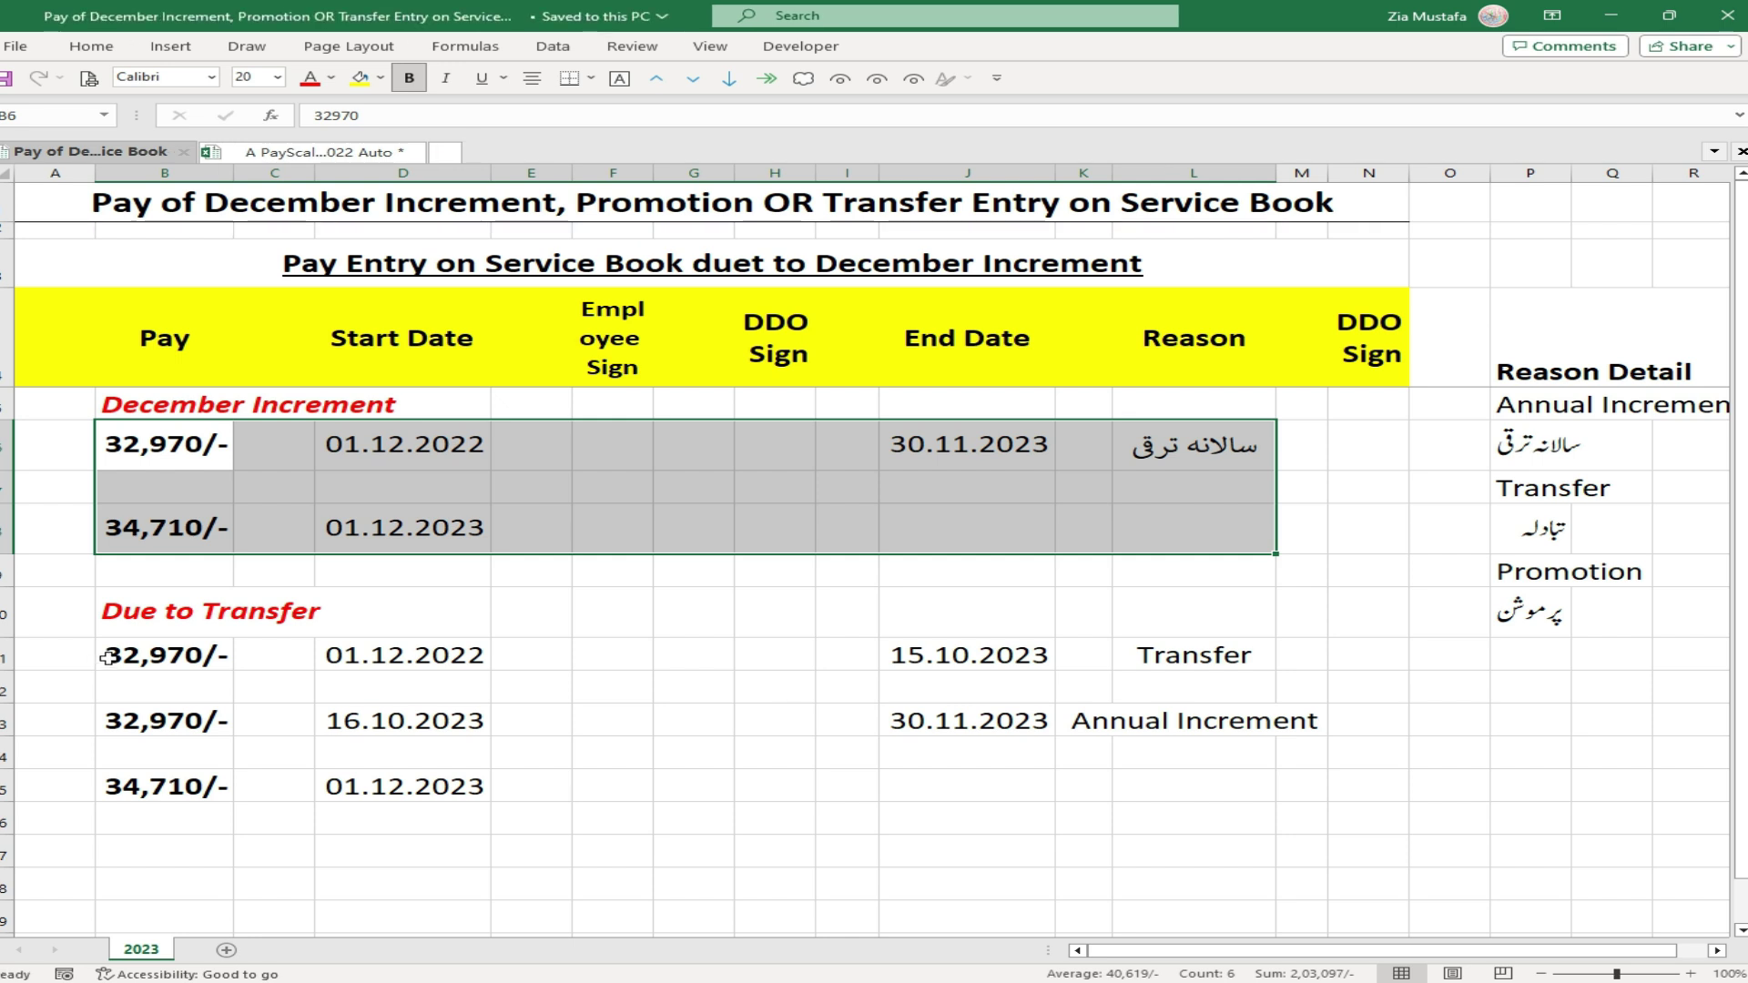
{"action": "left_click_drag", "start_coordinate": [113, 654], "coordinate": [1166, 784]}
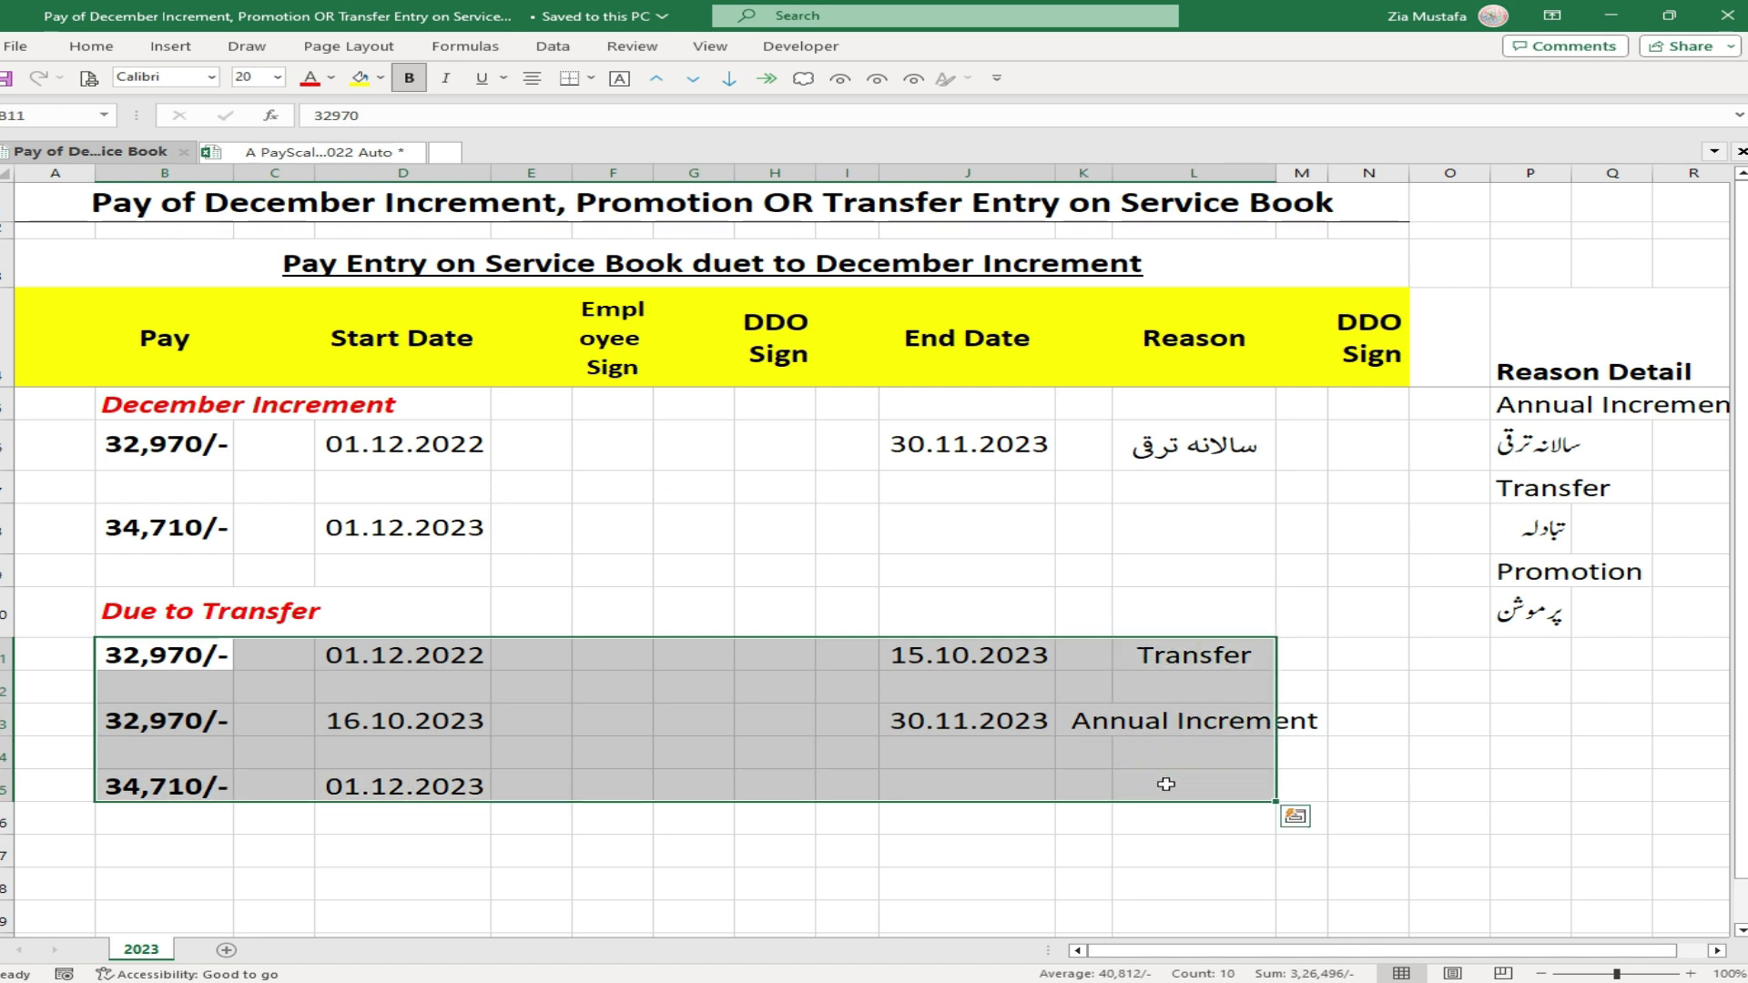
{"action": "left_click_drag", "start_coordinate": [187, 785], "coordinate": [1147, 773]}
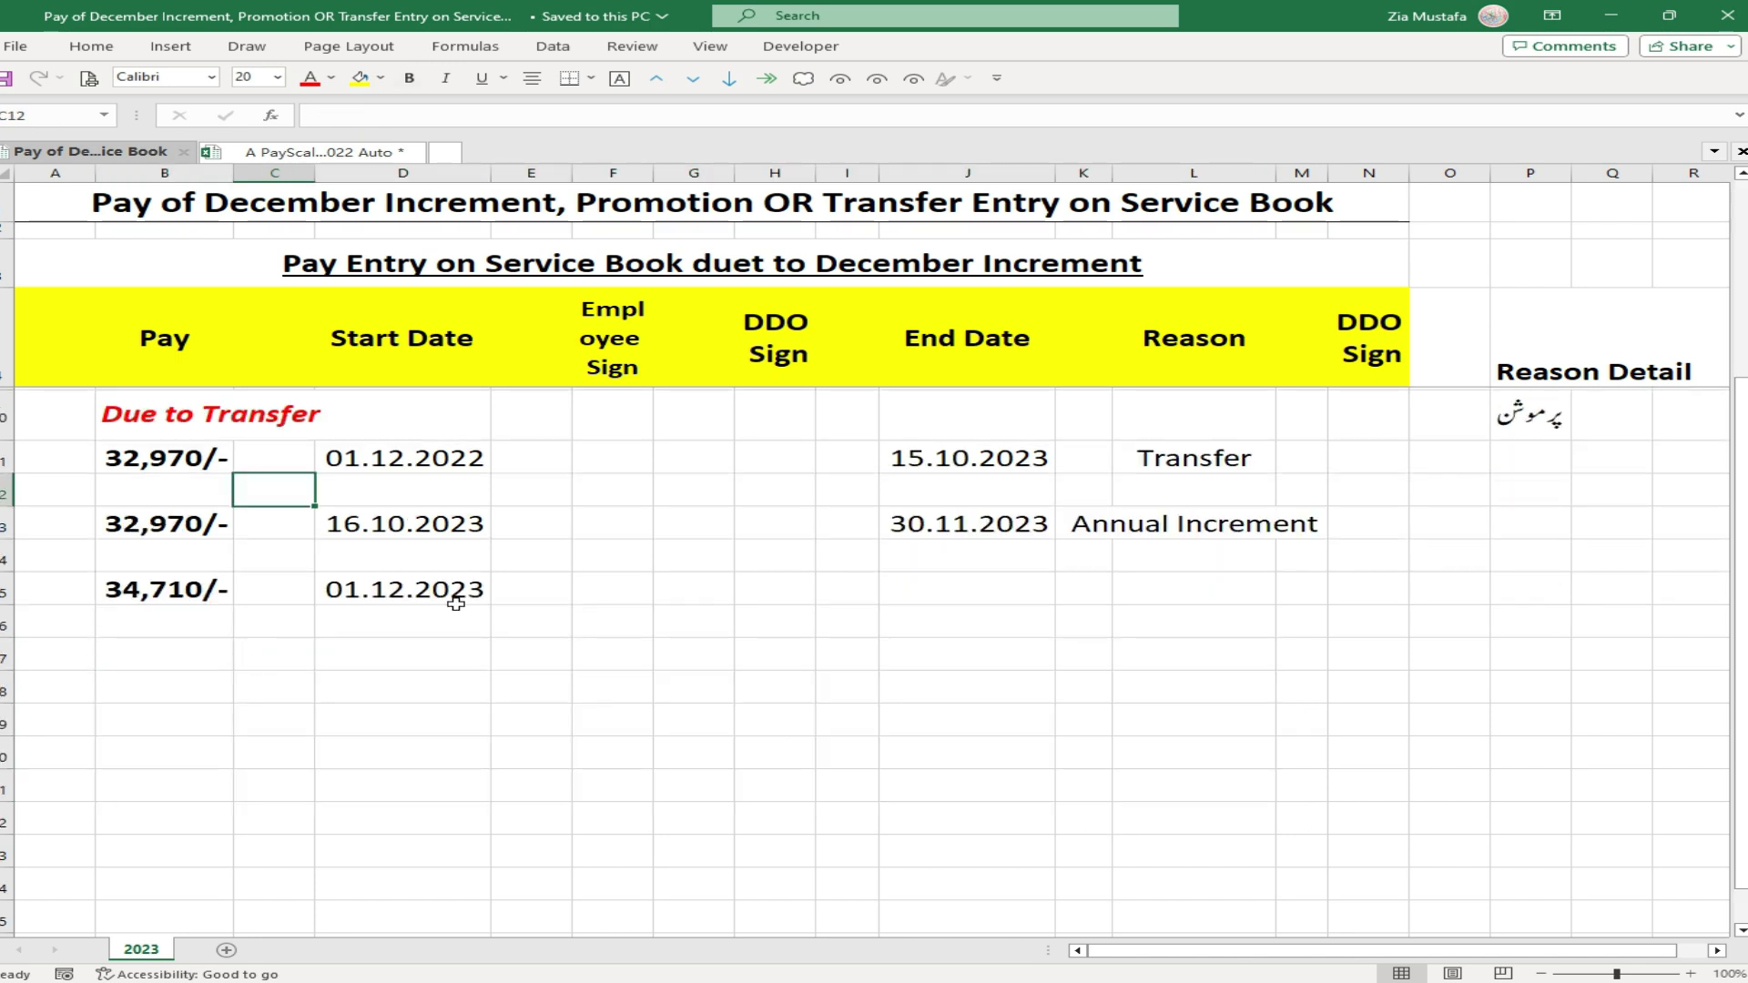
- Copy the Due to Transfer block B10:J15 and paste it starting at cell B17
{"action": "left_click_drag", "start_coordinate": [121, 419], "coordinate": [1002, 579]}
{"action": "key", "text": "ctrl+c"}
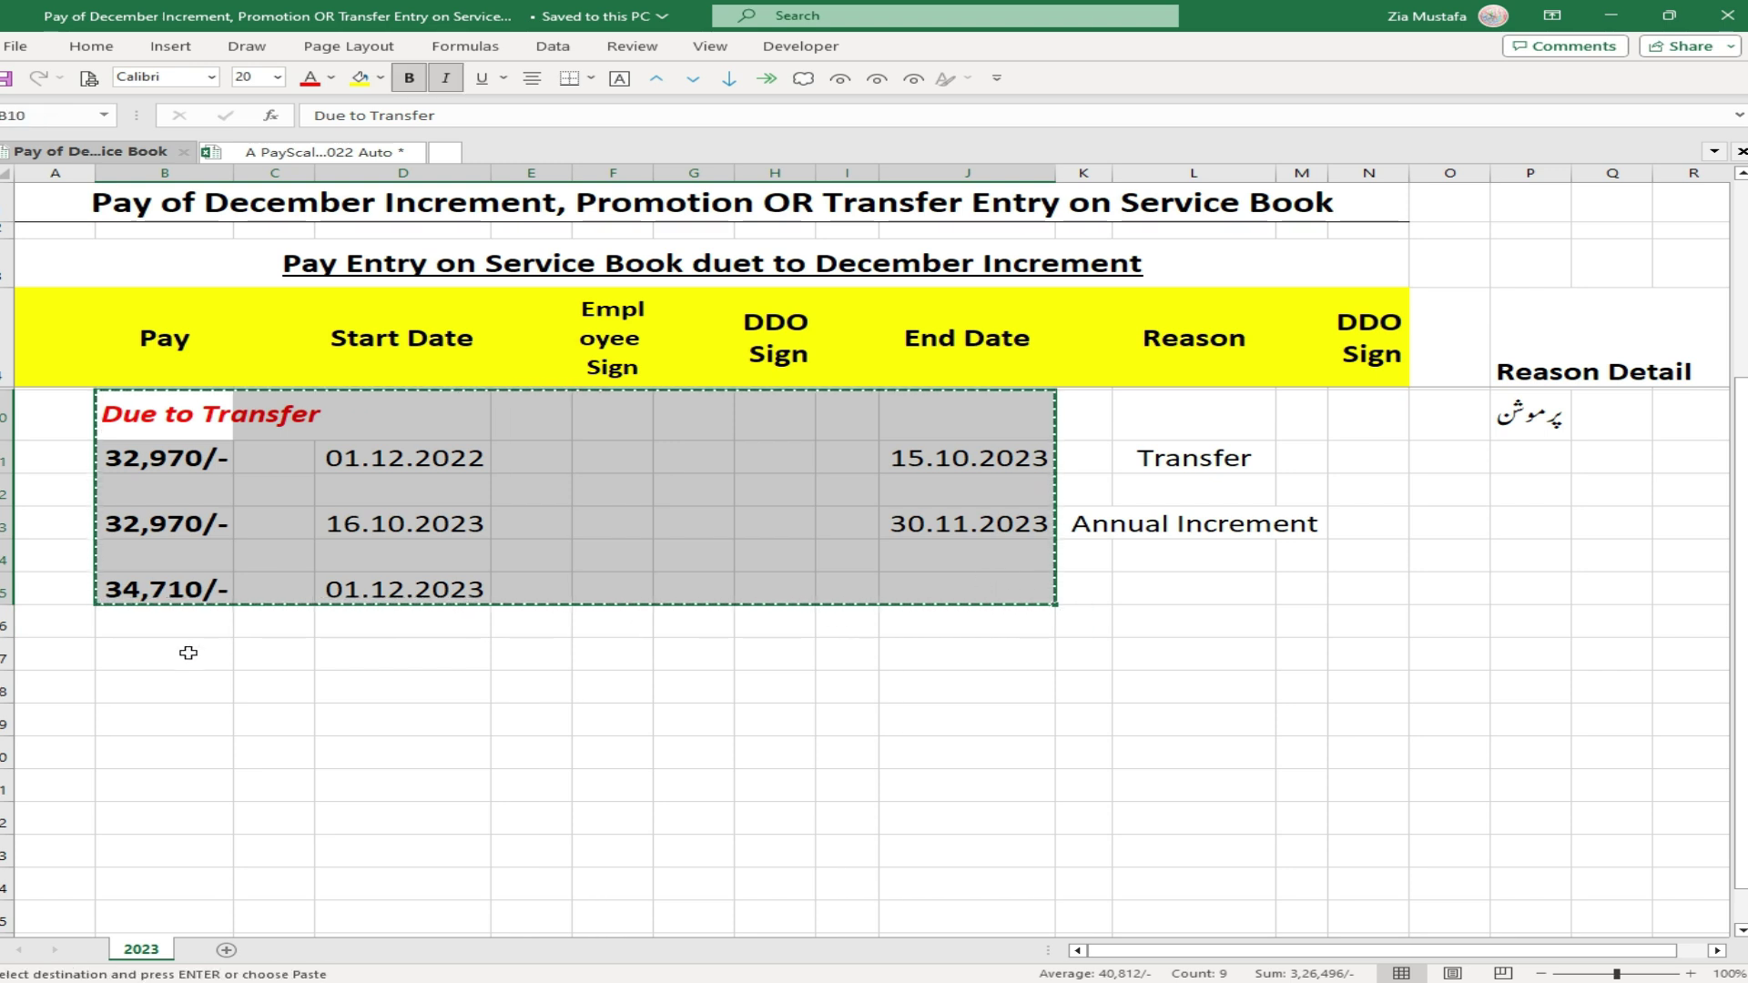
{"action": "left_click", "coordinate": [188, 653]}
{"action": "key", "text": "ctrl+v"}
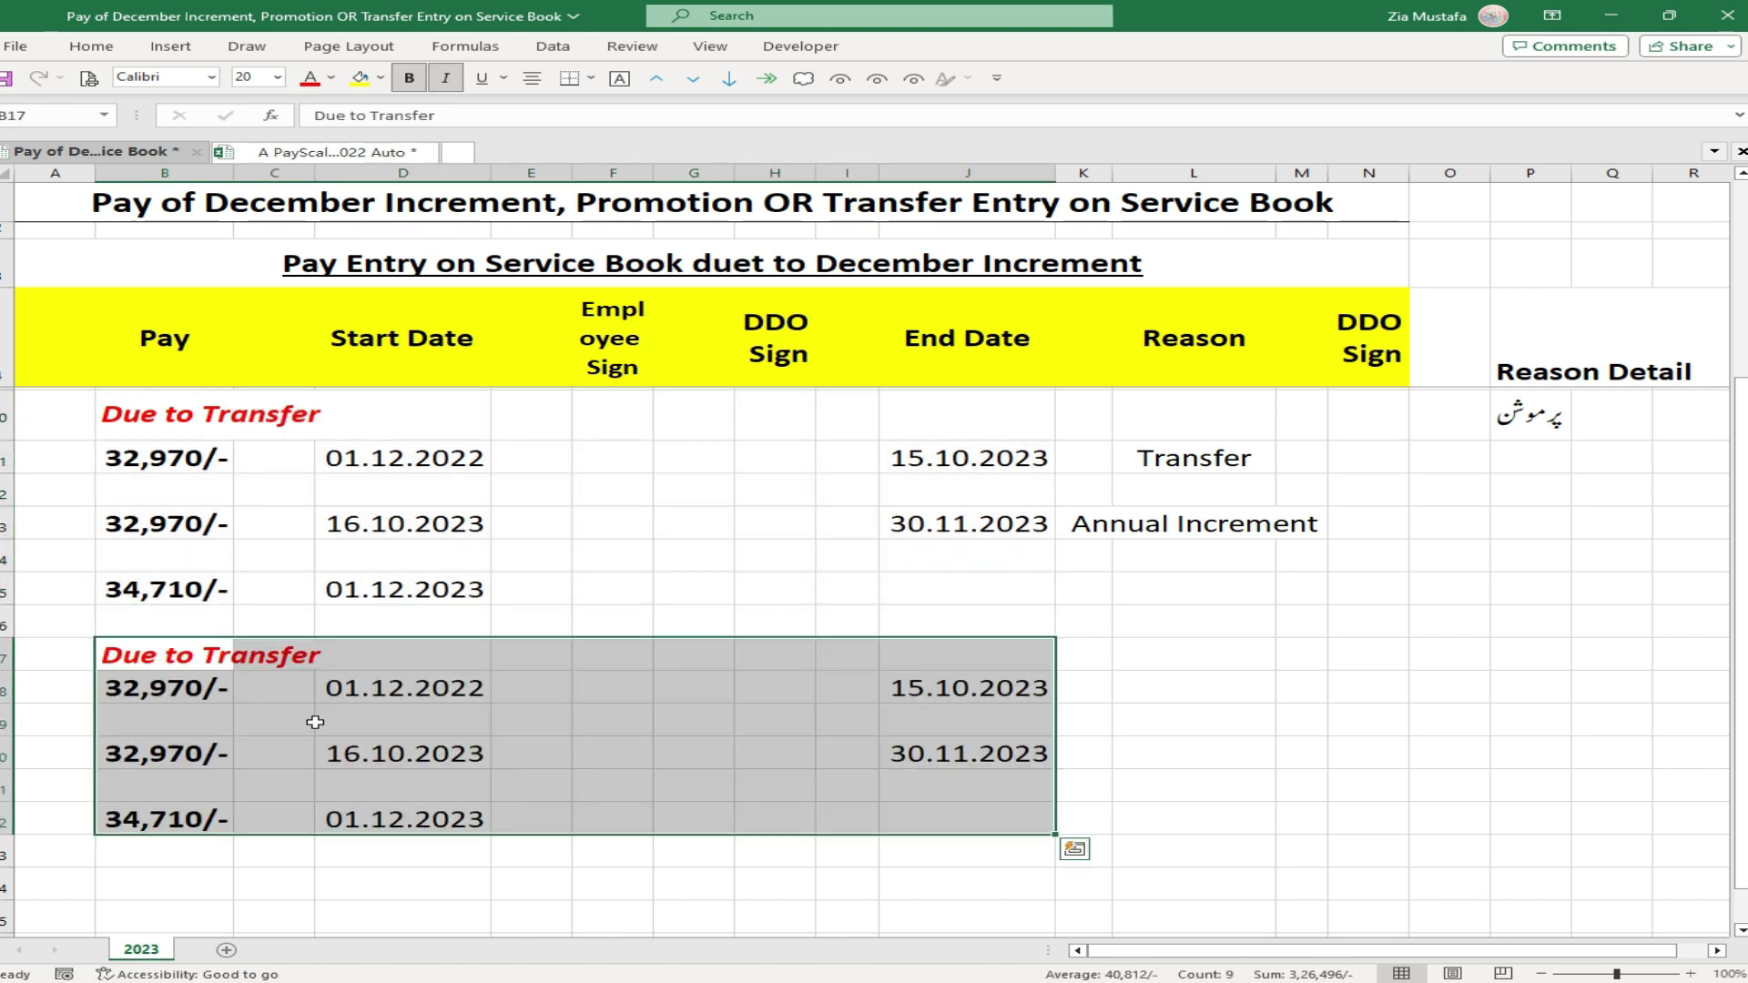
- Rename the pasted block's heading in B17 to "Due to Promotion" and save the workbook
{"action": "double_click", "coordinate": [128, 655]}
{"action": "key", "text": "ctrl+Right"}
{"action": "key", "text": "ctrl+Right"}
{"action": "key", "text": "shift+End"}
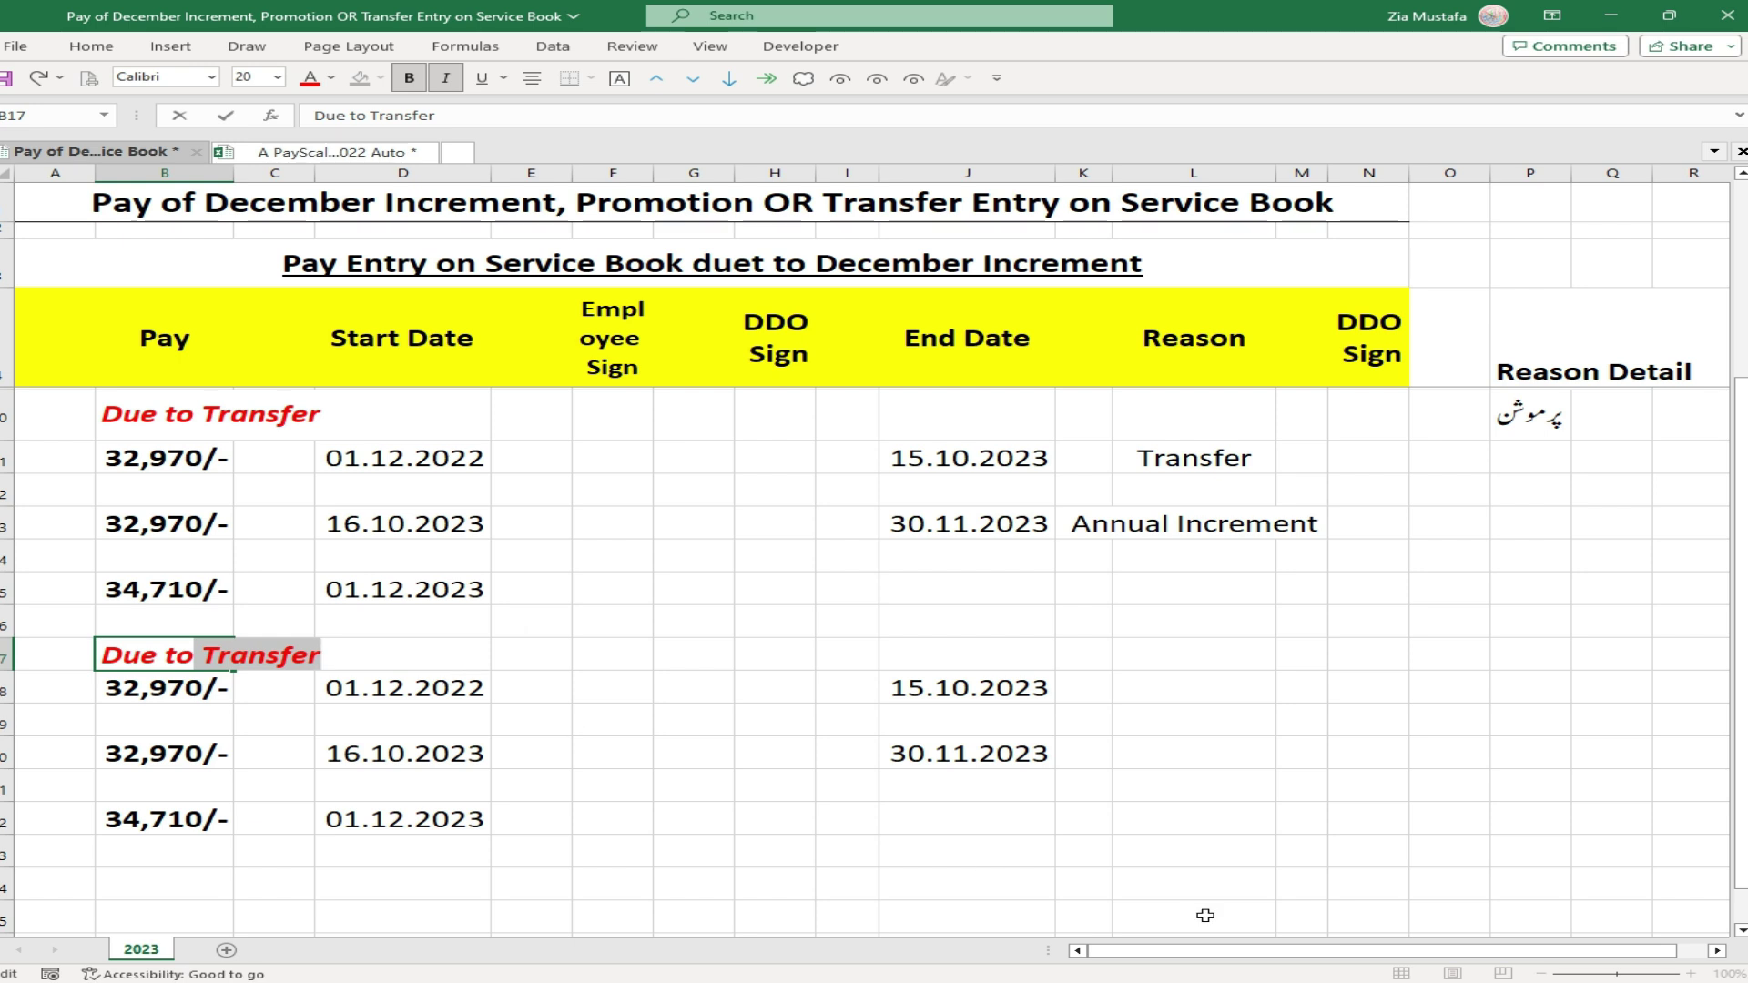
{"action": "type", "text": "Prom"}
{"action": "key", "text": "BackSpace"}
{"action": "key", "text": "BackSpace"}
{"action": "key", "text": "BackSpace"}
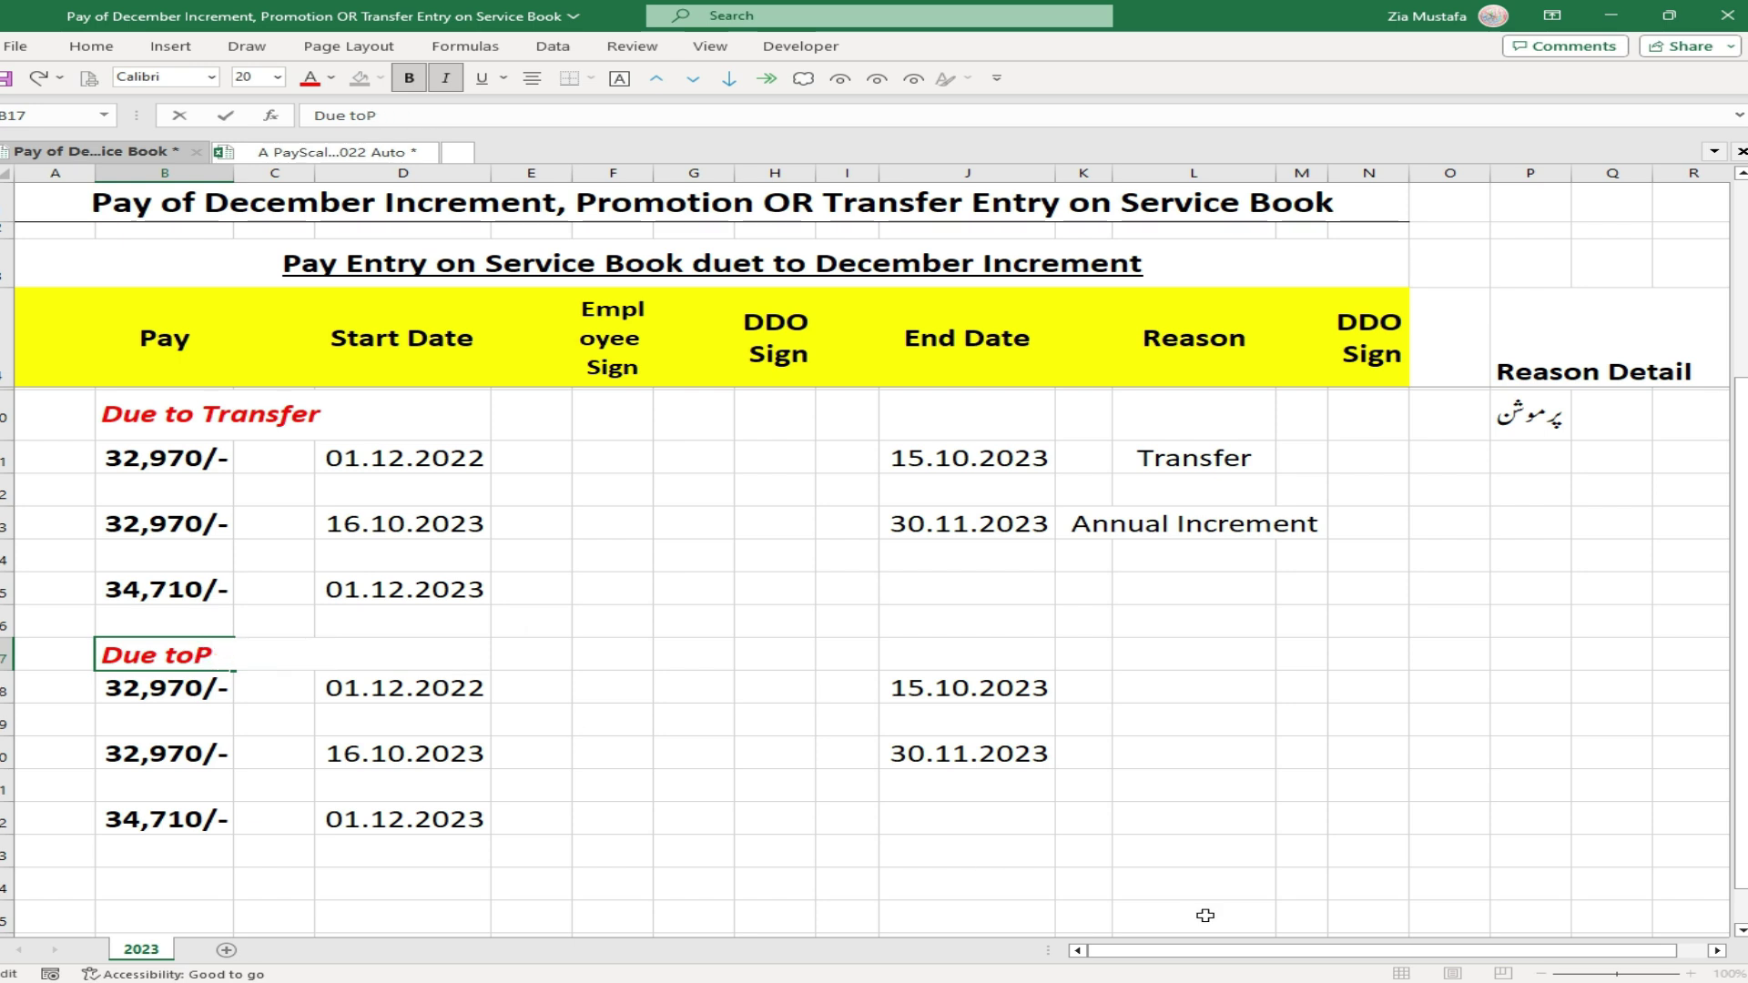
{"action": "type", "text": "Promotion"}
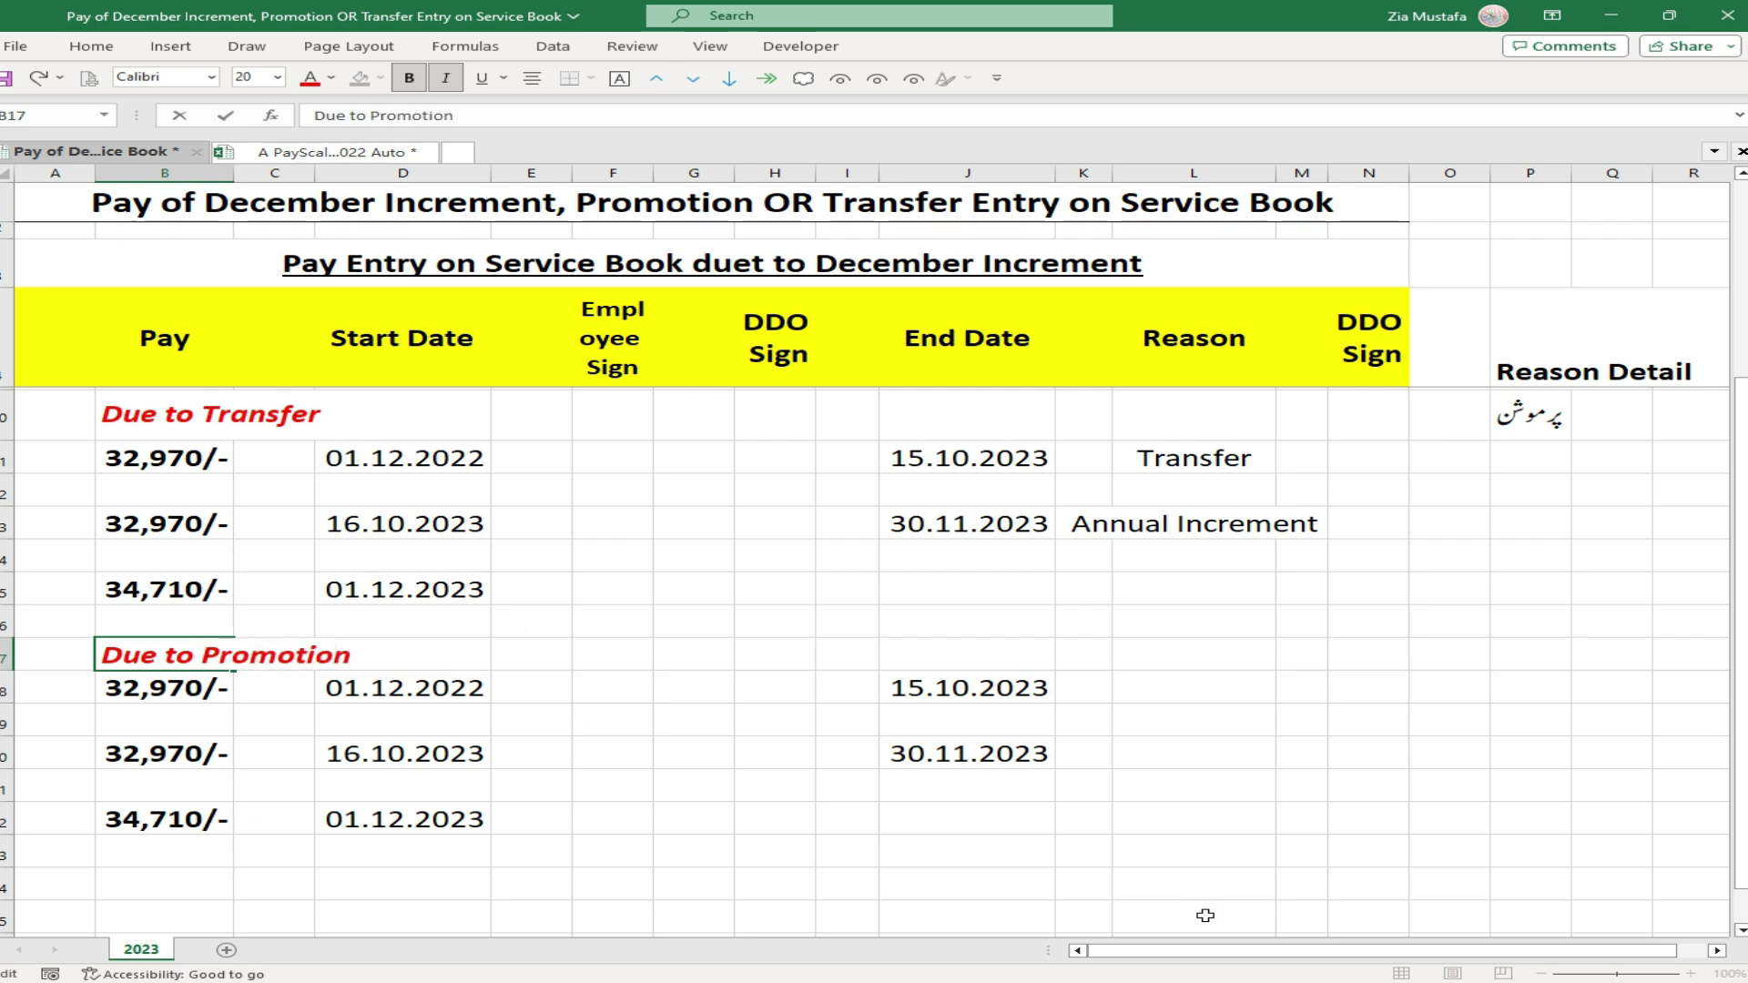
{"action": "key", "text": "Return"}
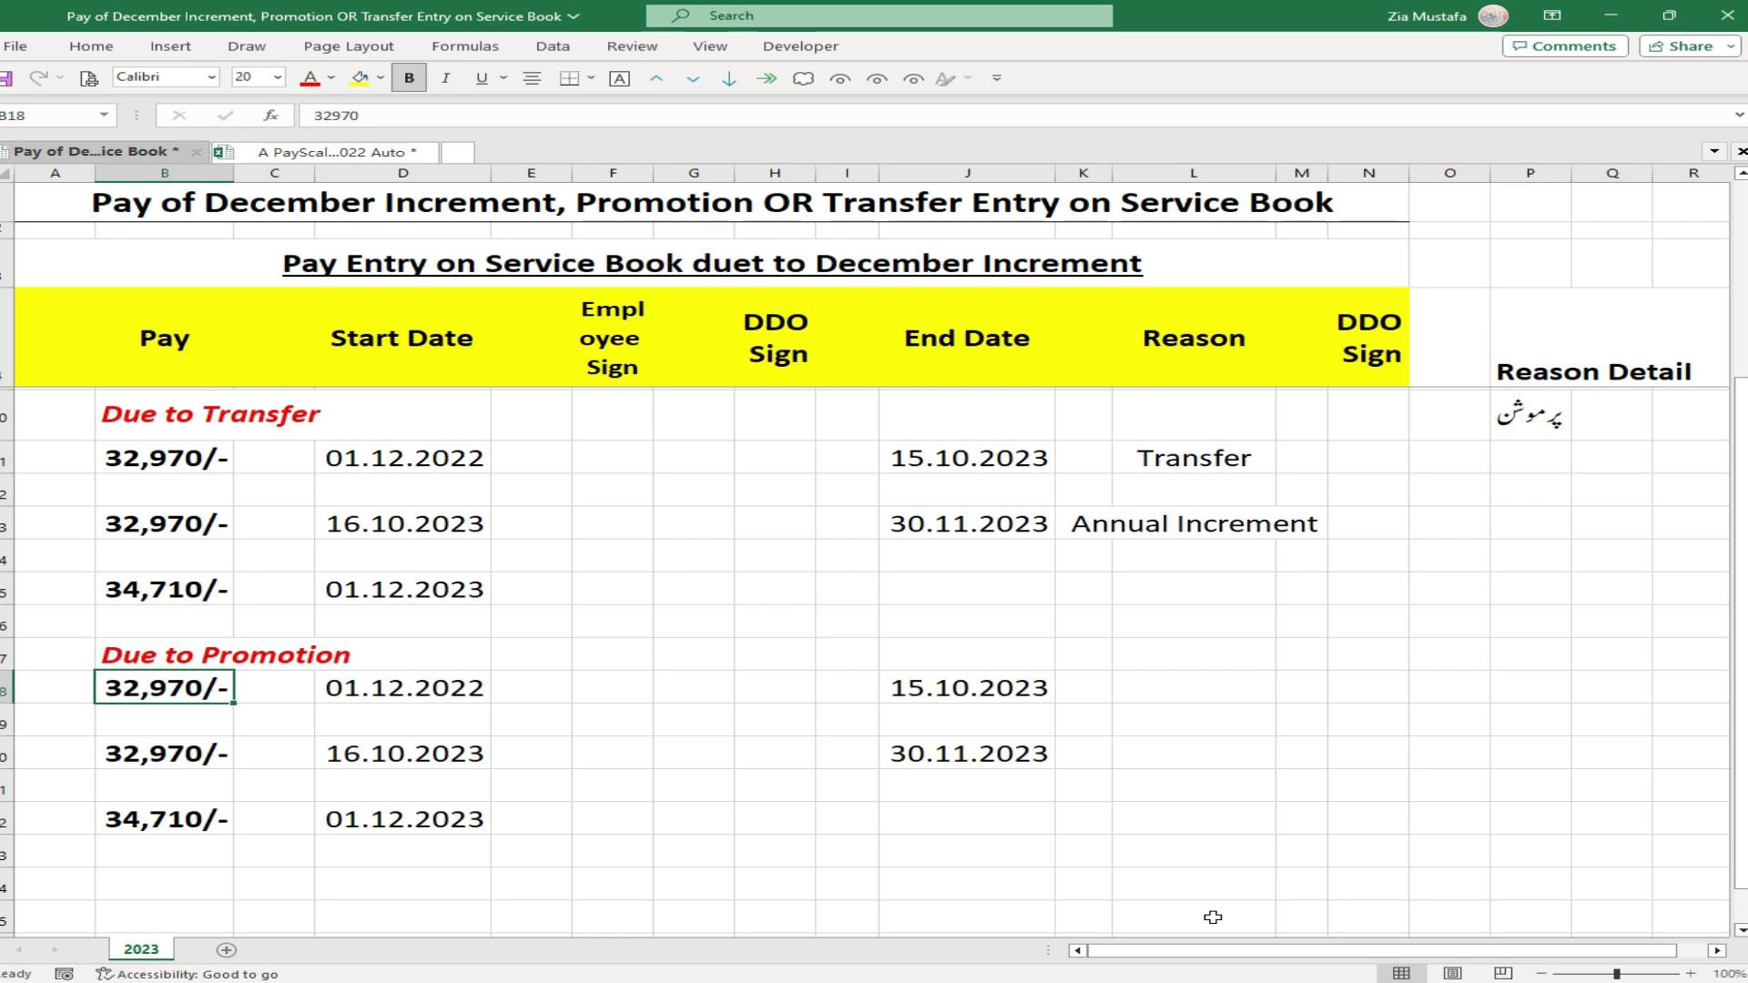
{"action": "key", "text": "ctrl+s"}
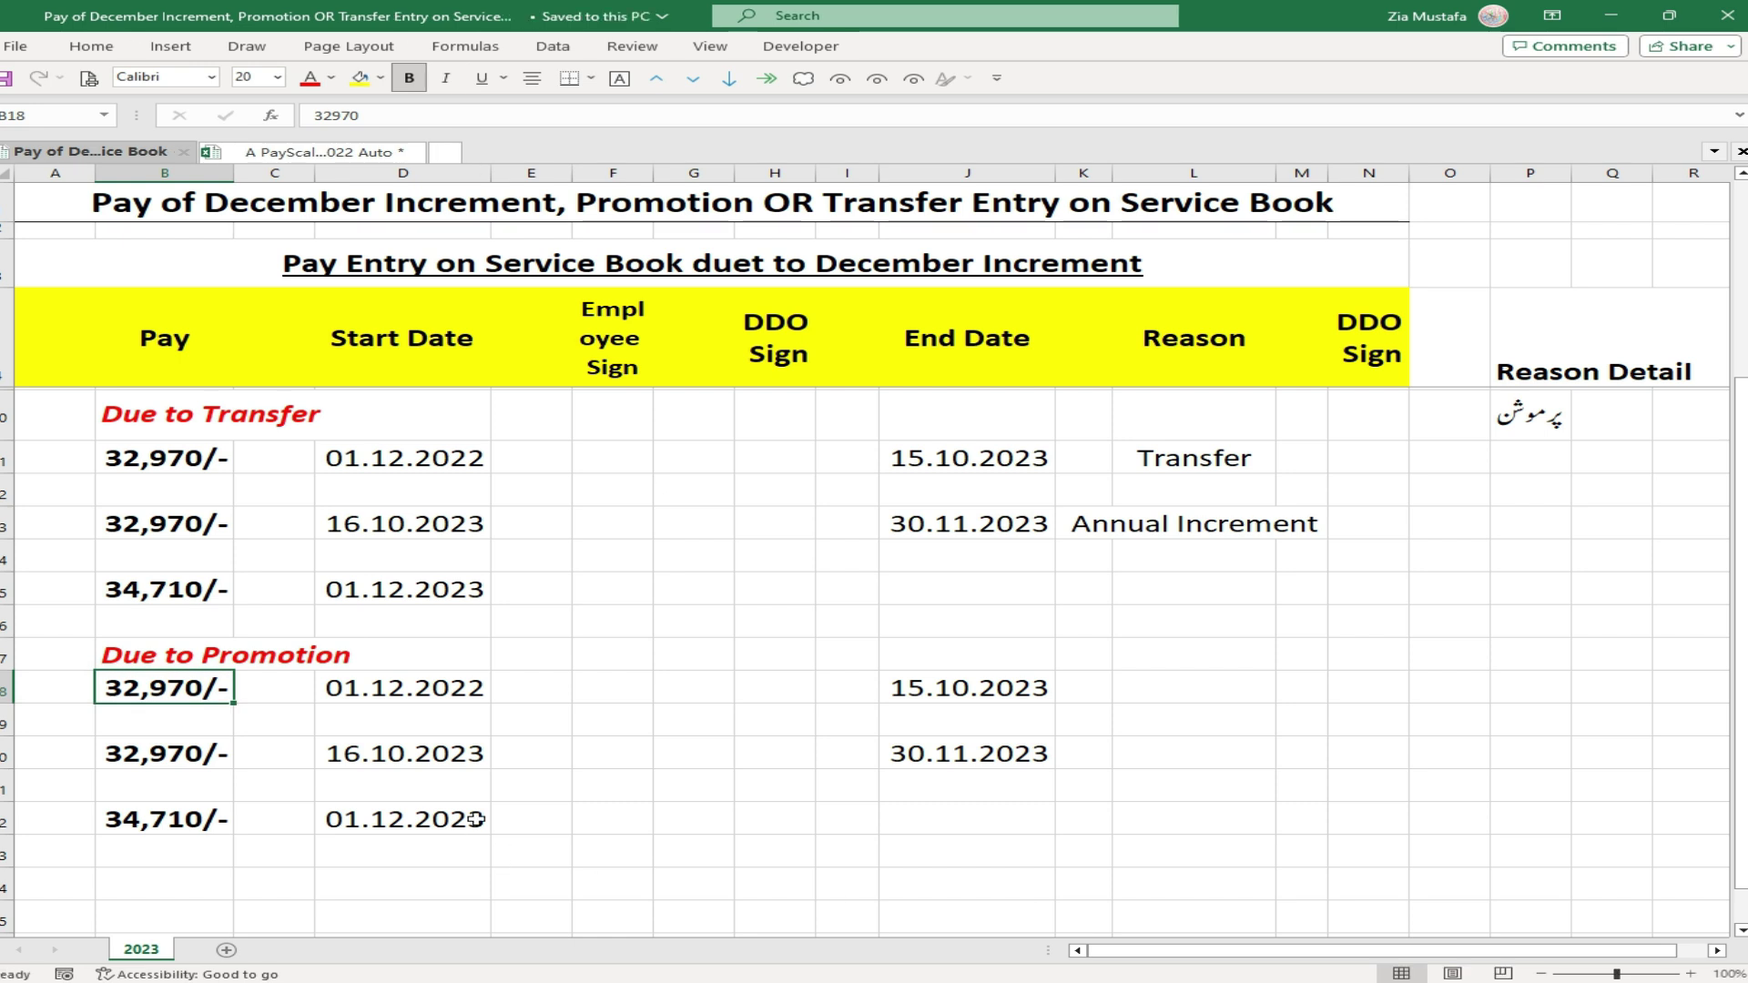
- Enter the note "BPS-15 Duet to Promotion PST to EST" in cell E17 beside the Due to Promotion heading
{"action": "left_click", "coordinate": [515, 659]}
{"action": "left_click", "coordinate": [422, 656]}
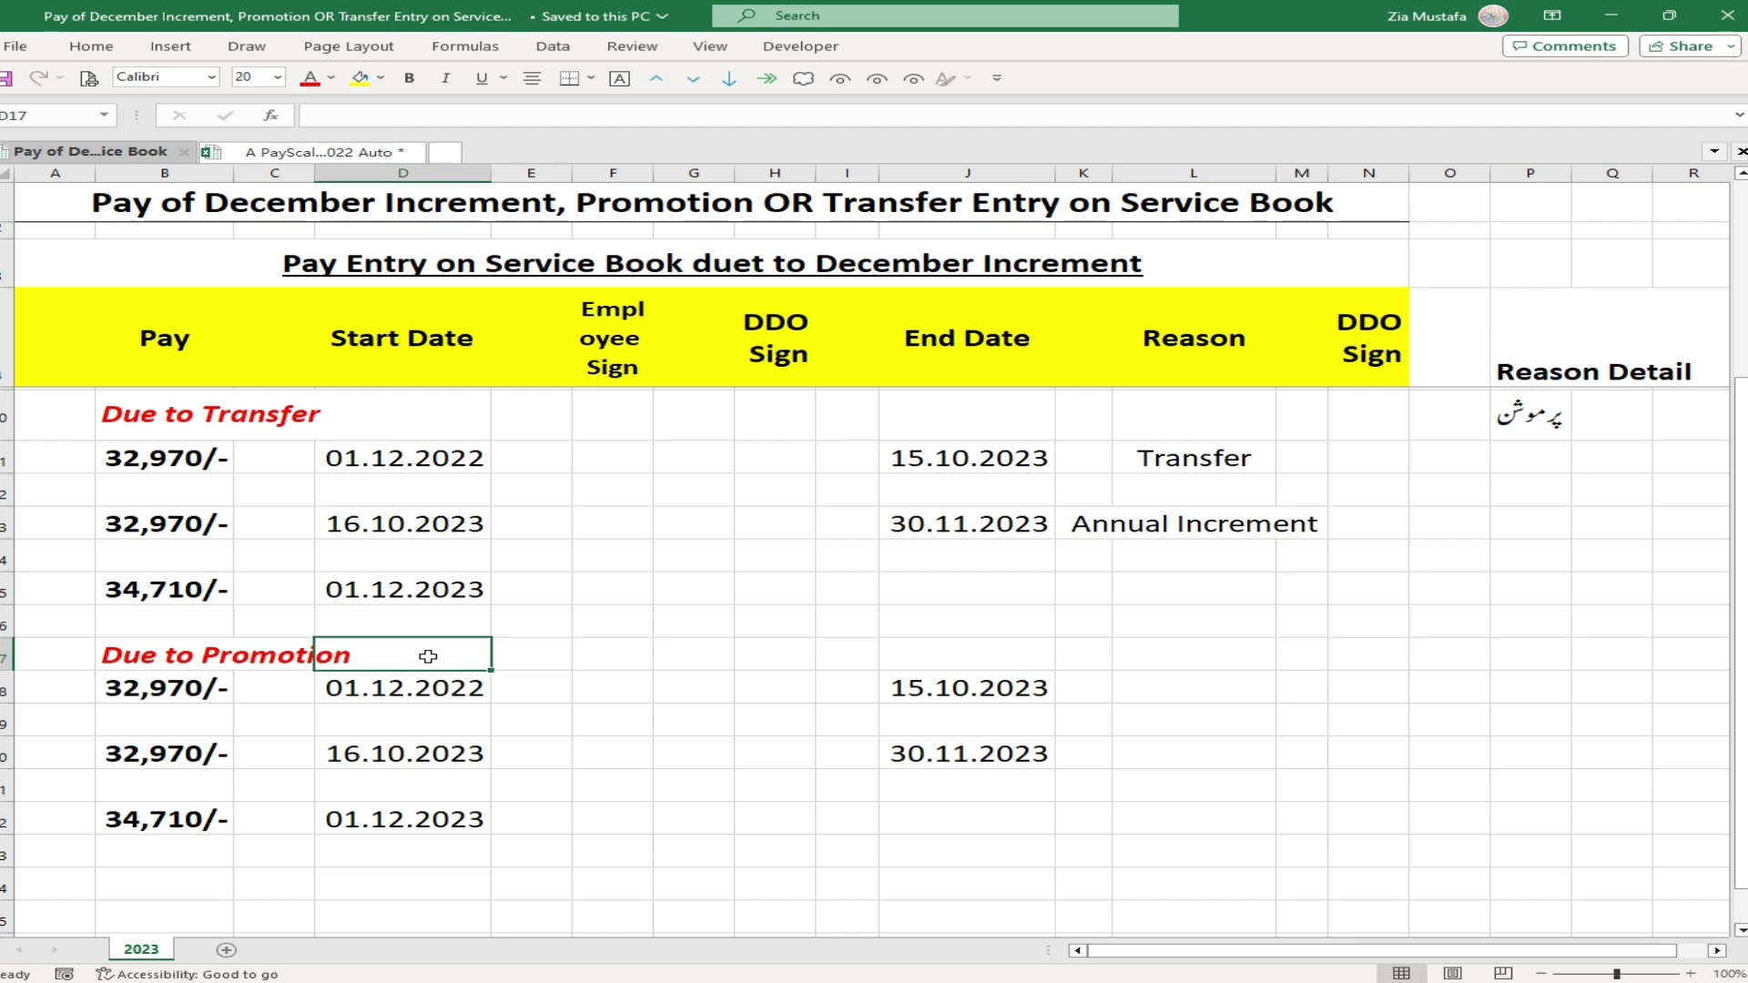
{"action": "left_click", "coordinate": [538, 654]}
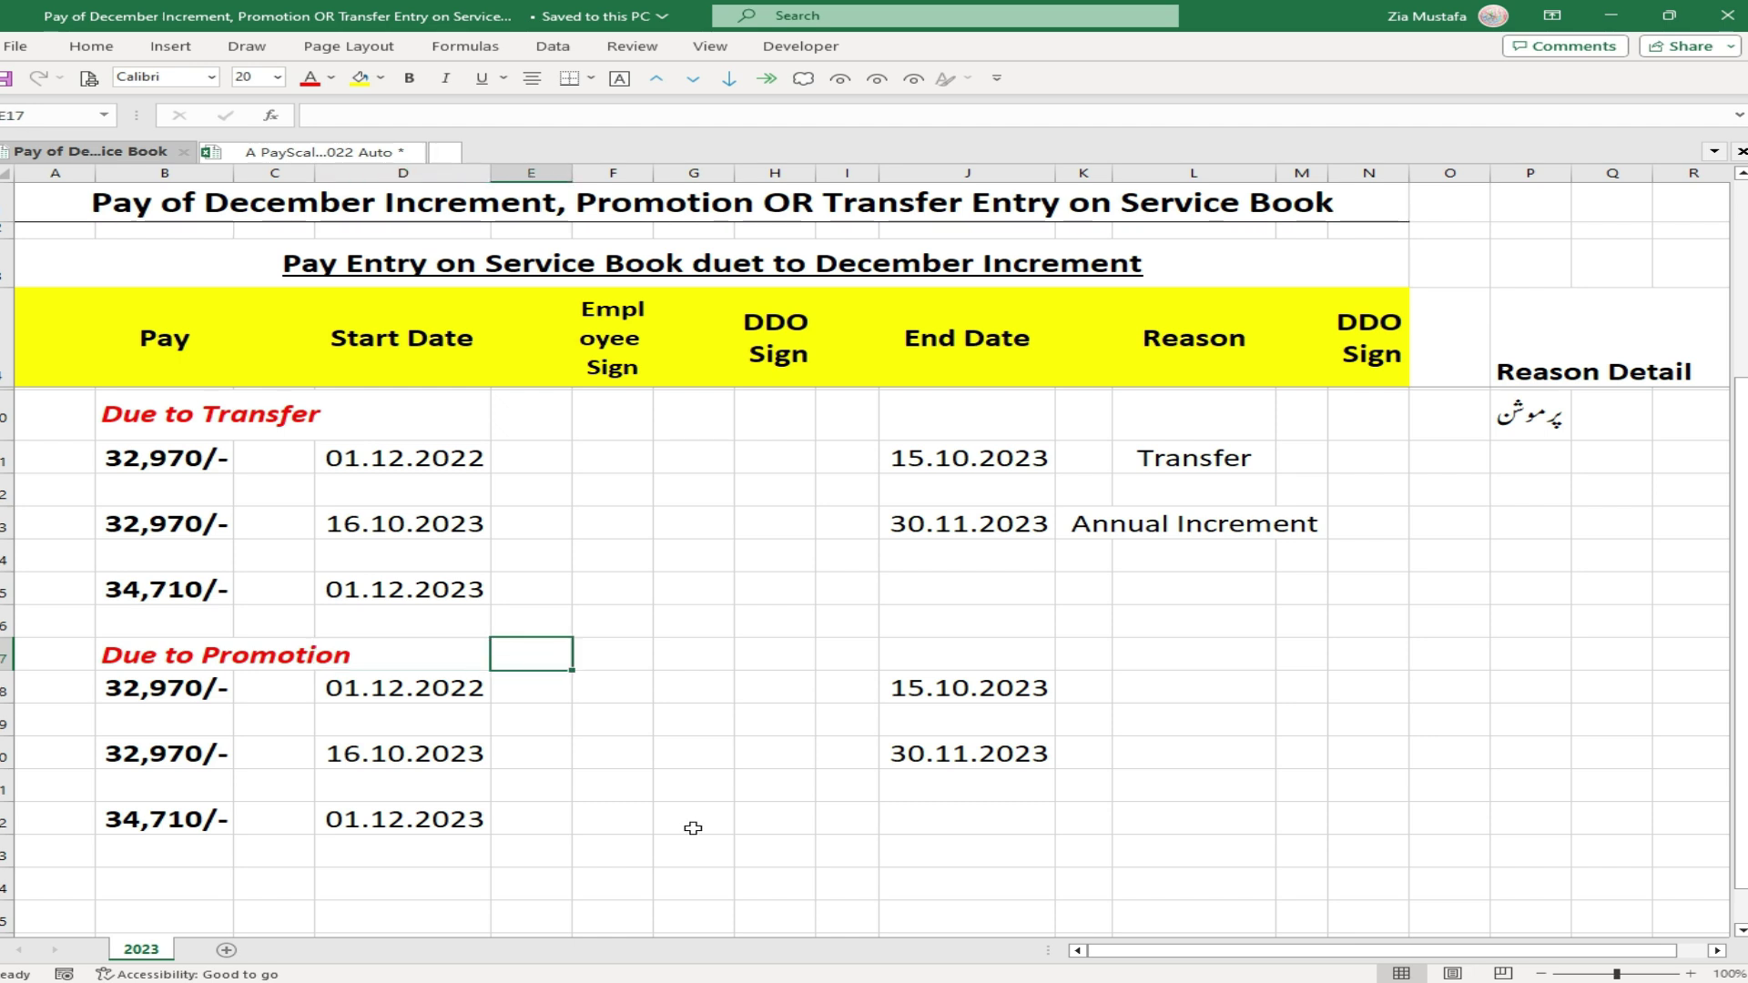
{"action": "type", "text": "BPS-15"}
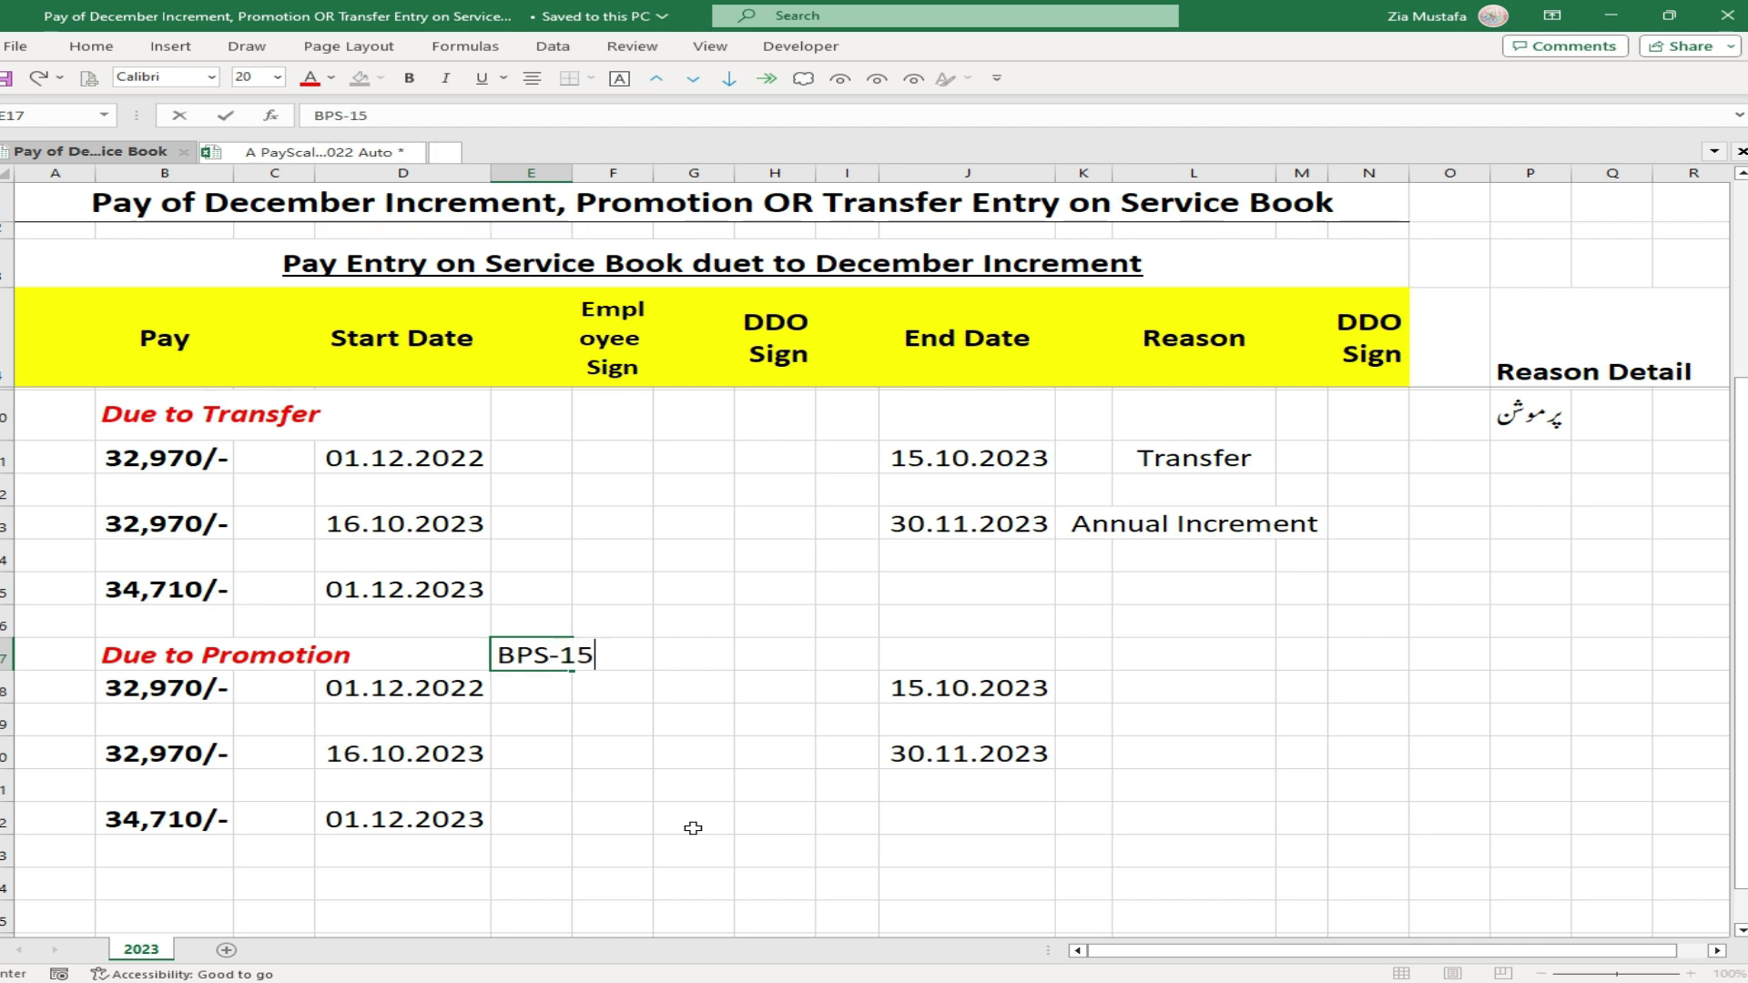
{"action": "type", "text": " Duet to"}
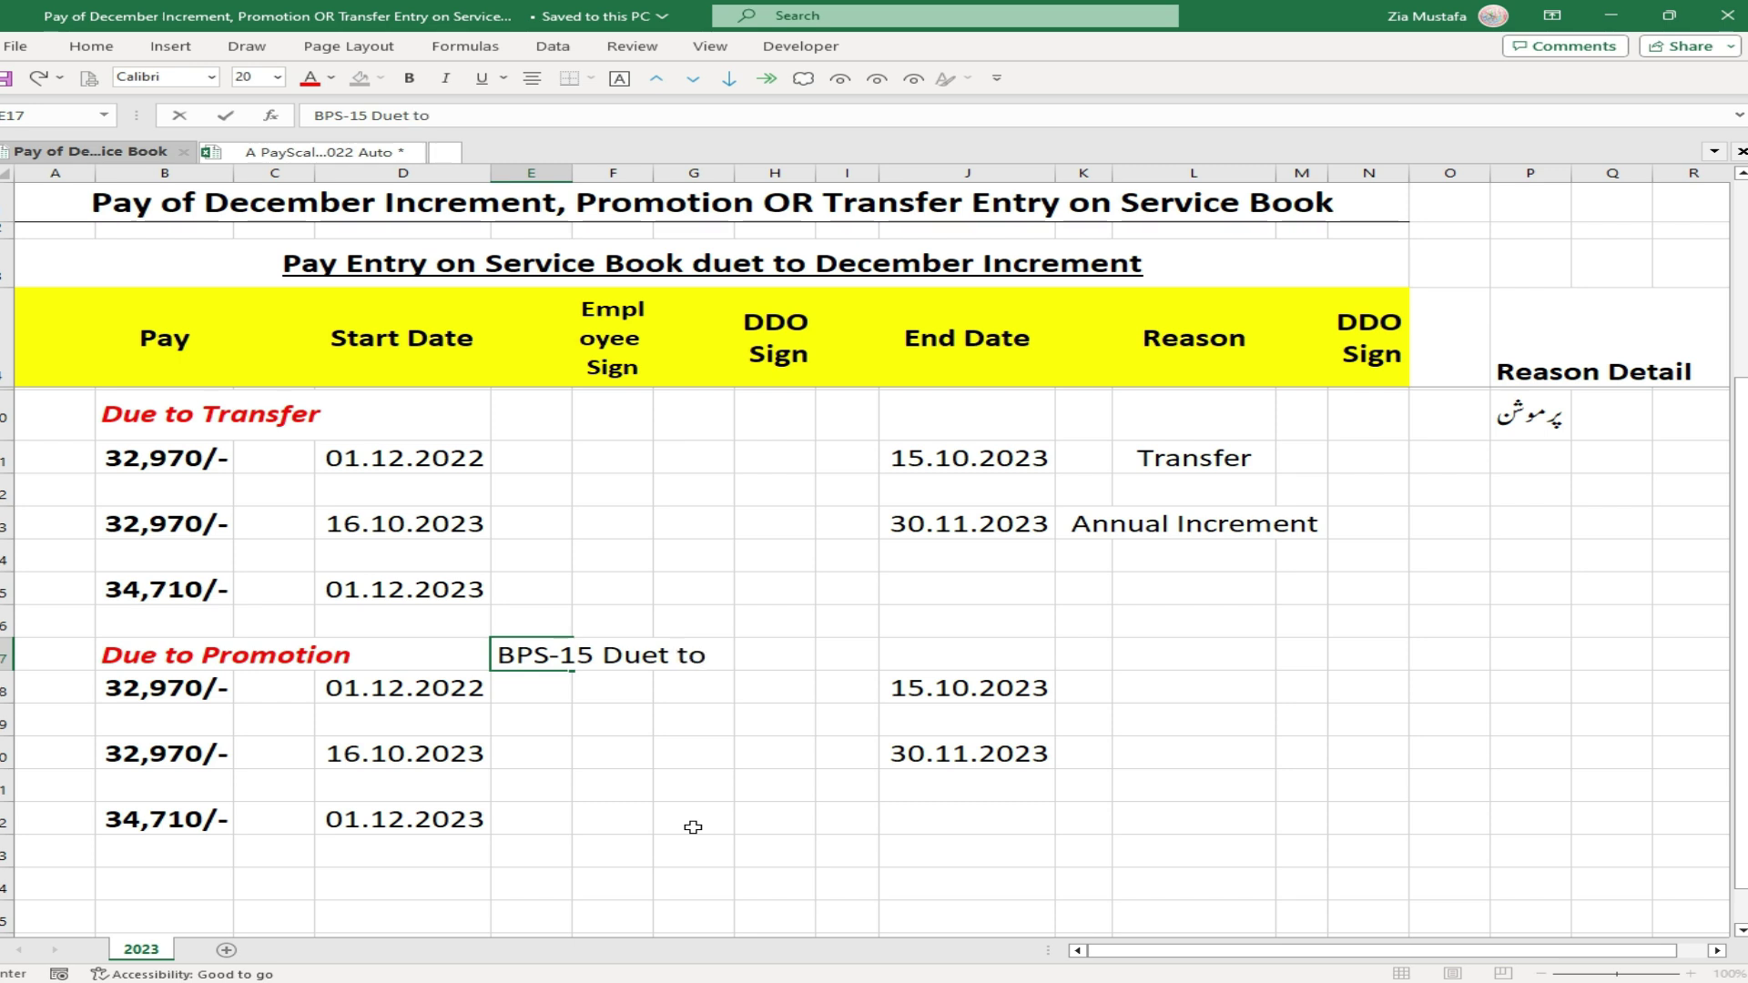
{"action": "type", "text": " Promotion"}
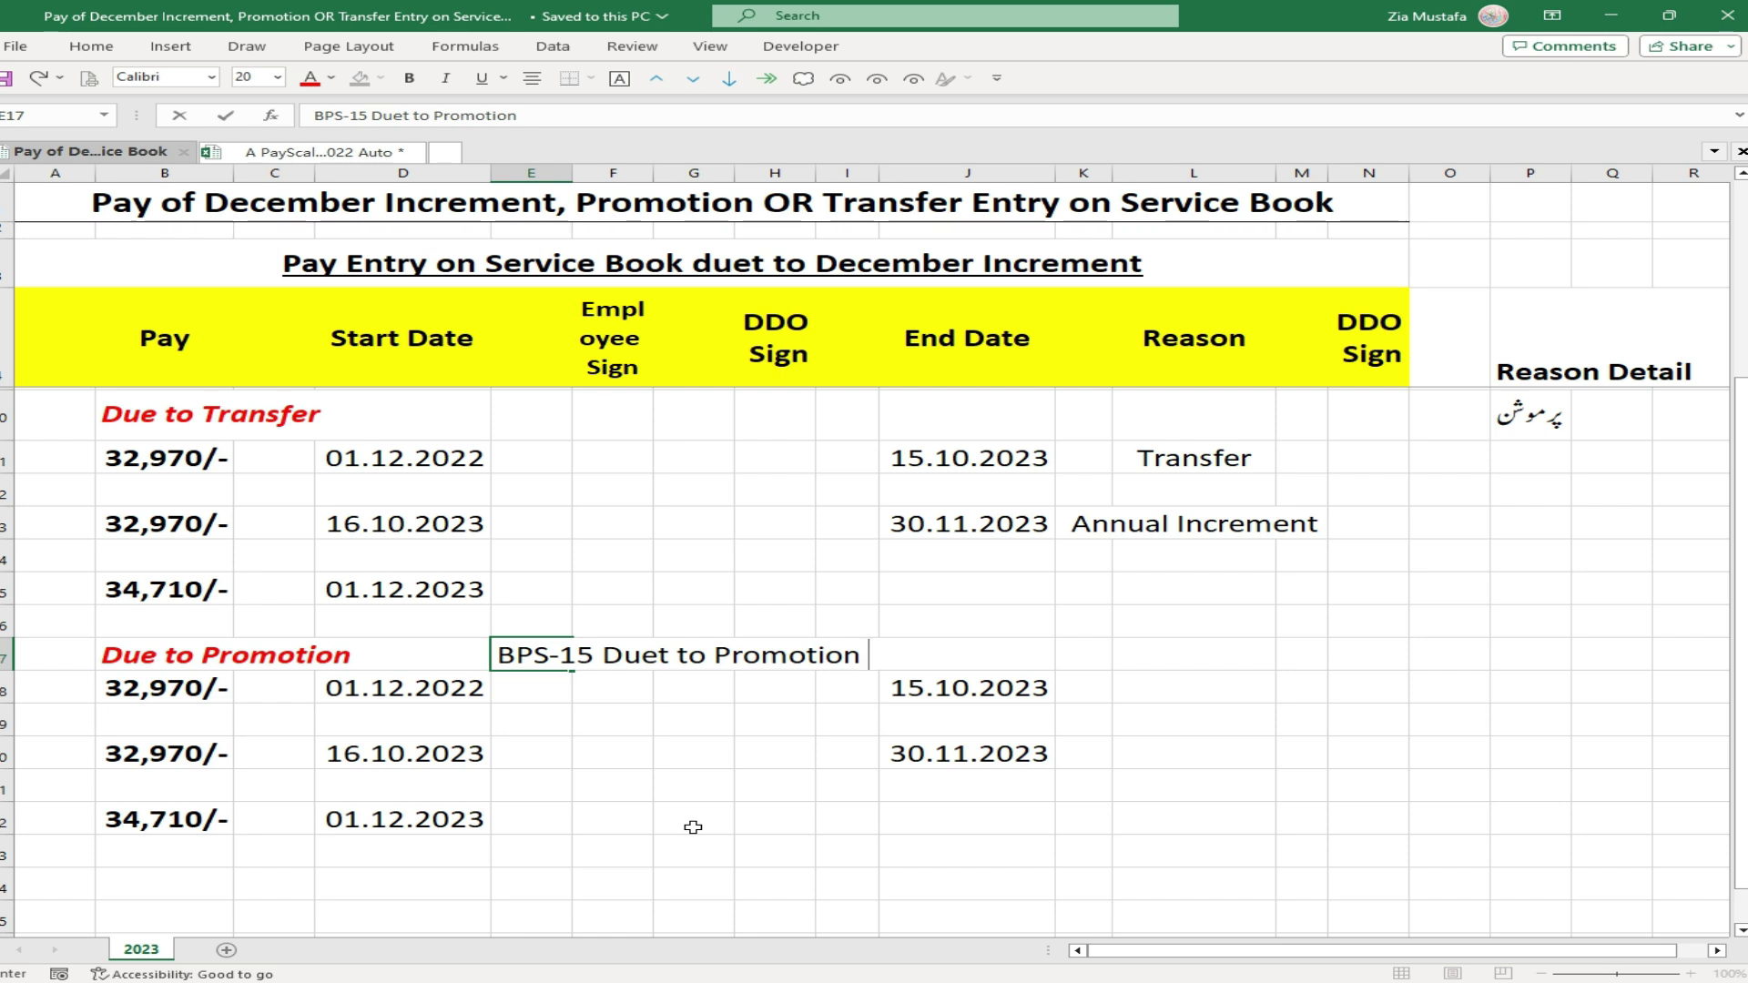
{"action": "type", "text": "P"}
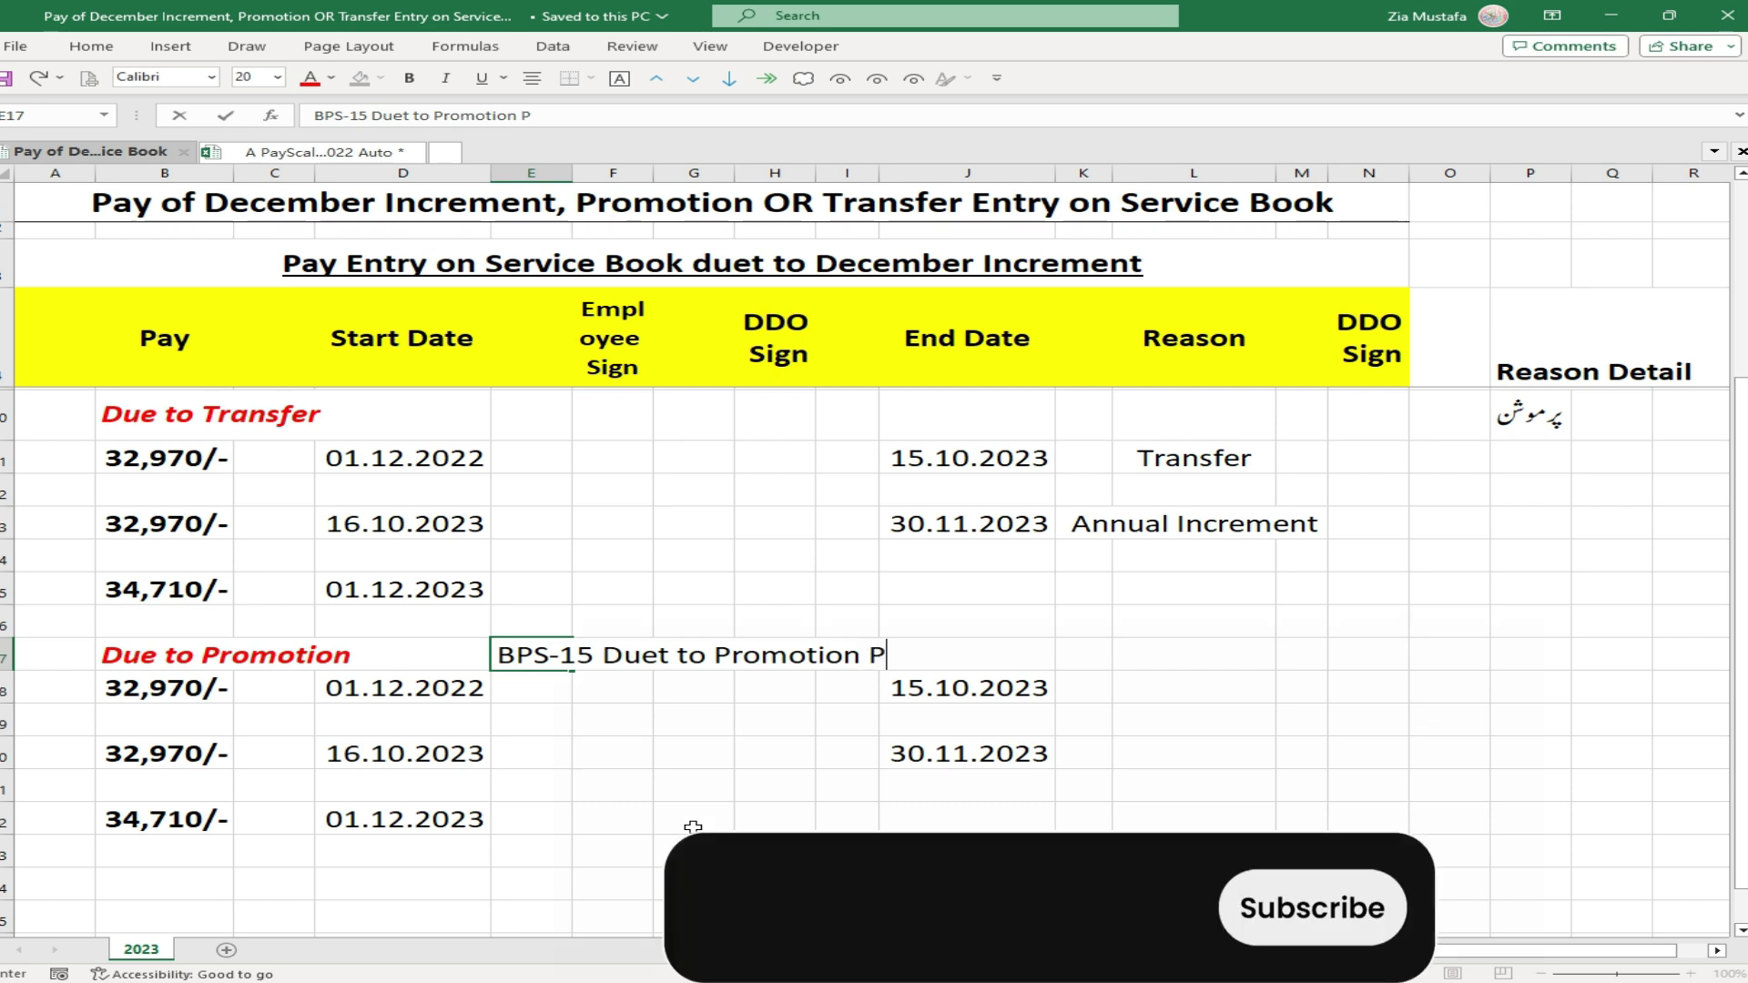
{"action": "type", "text": "ST to"}
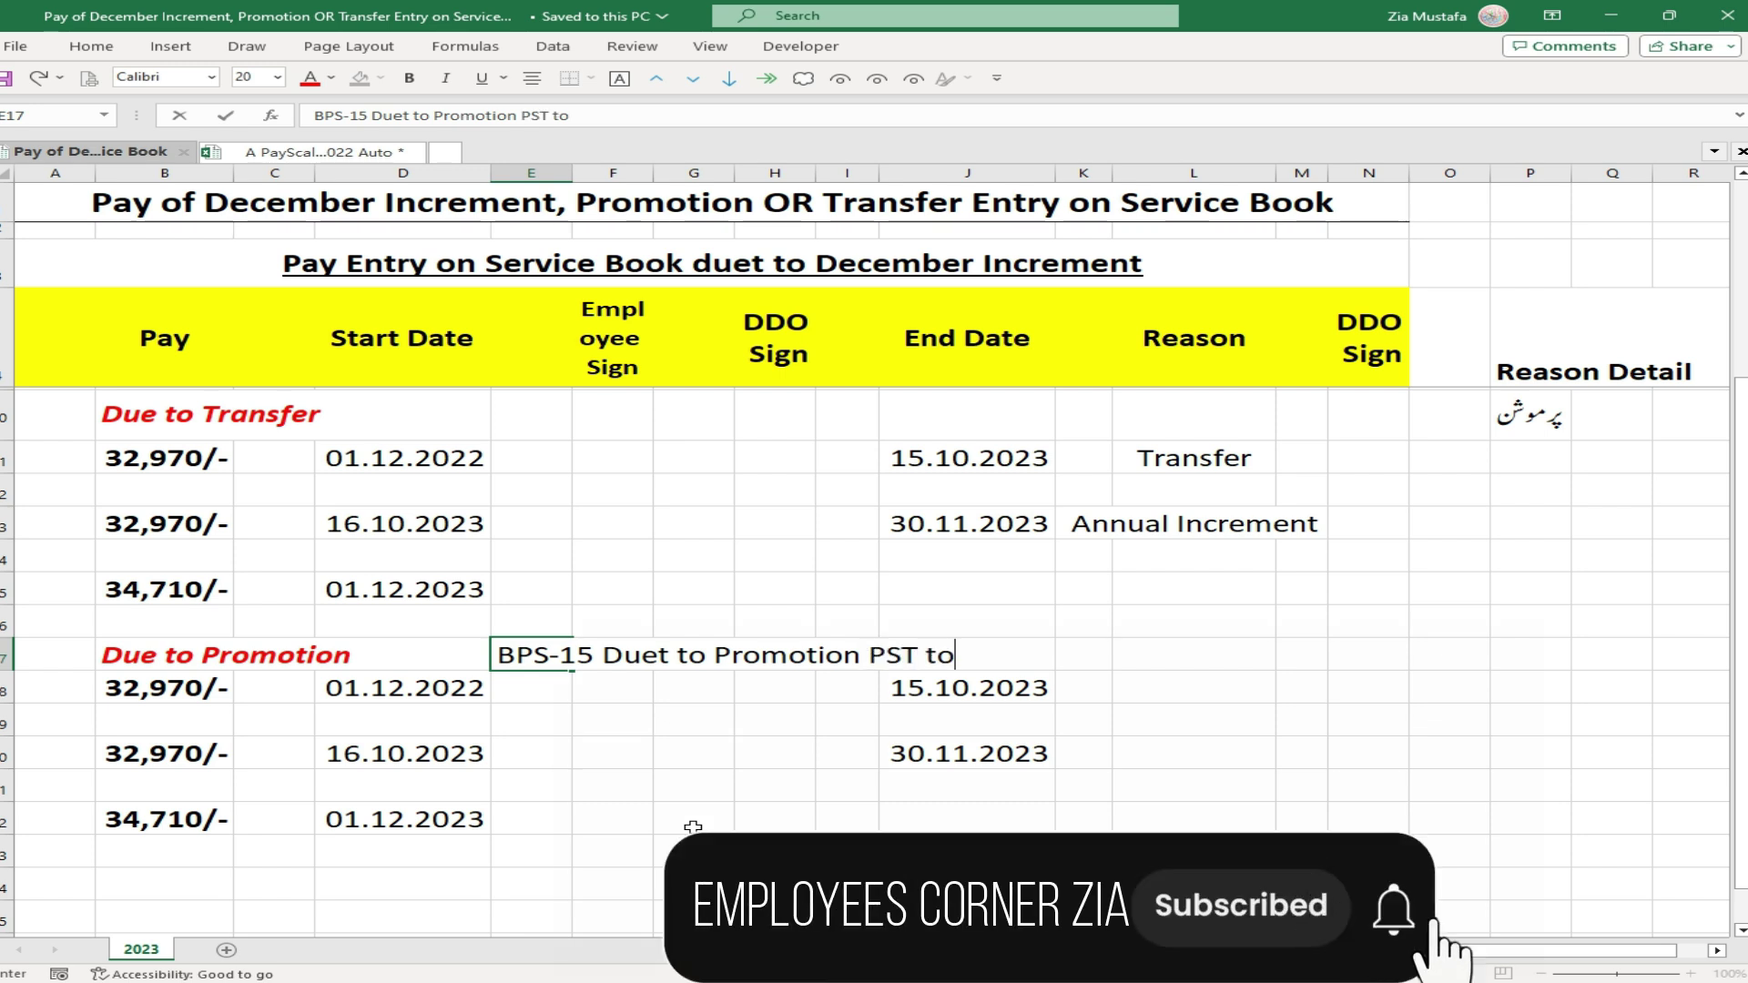
{"action": "type", "text": " EST"}
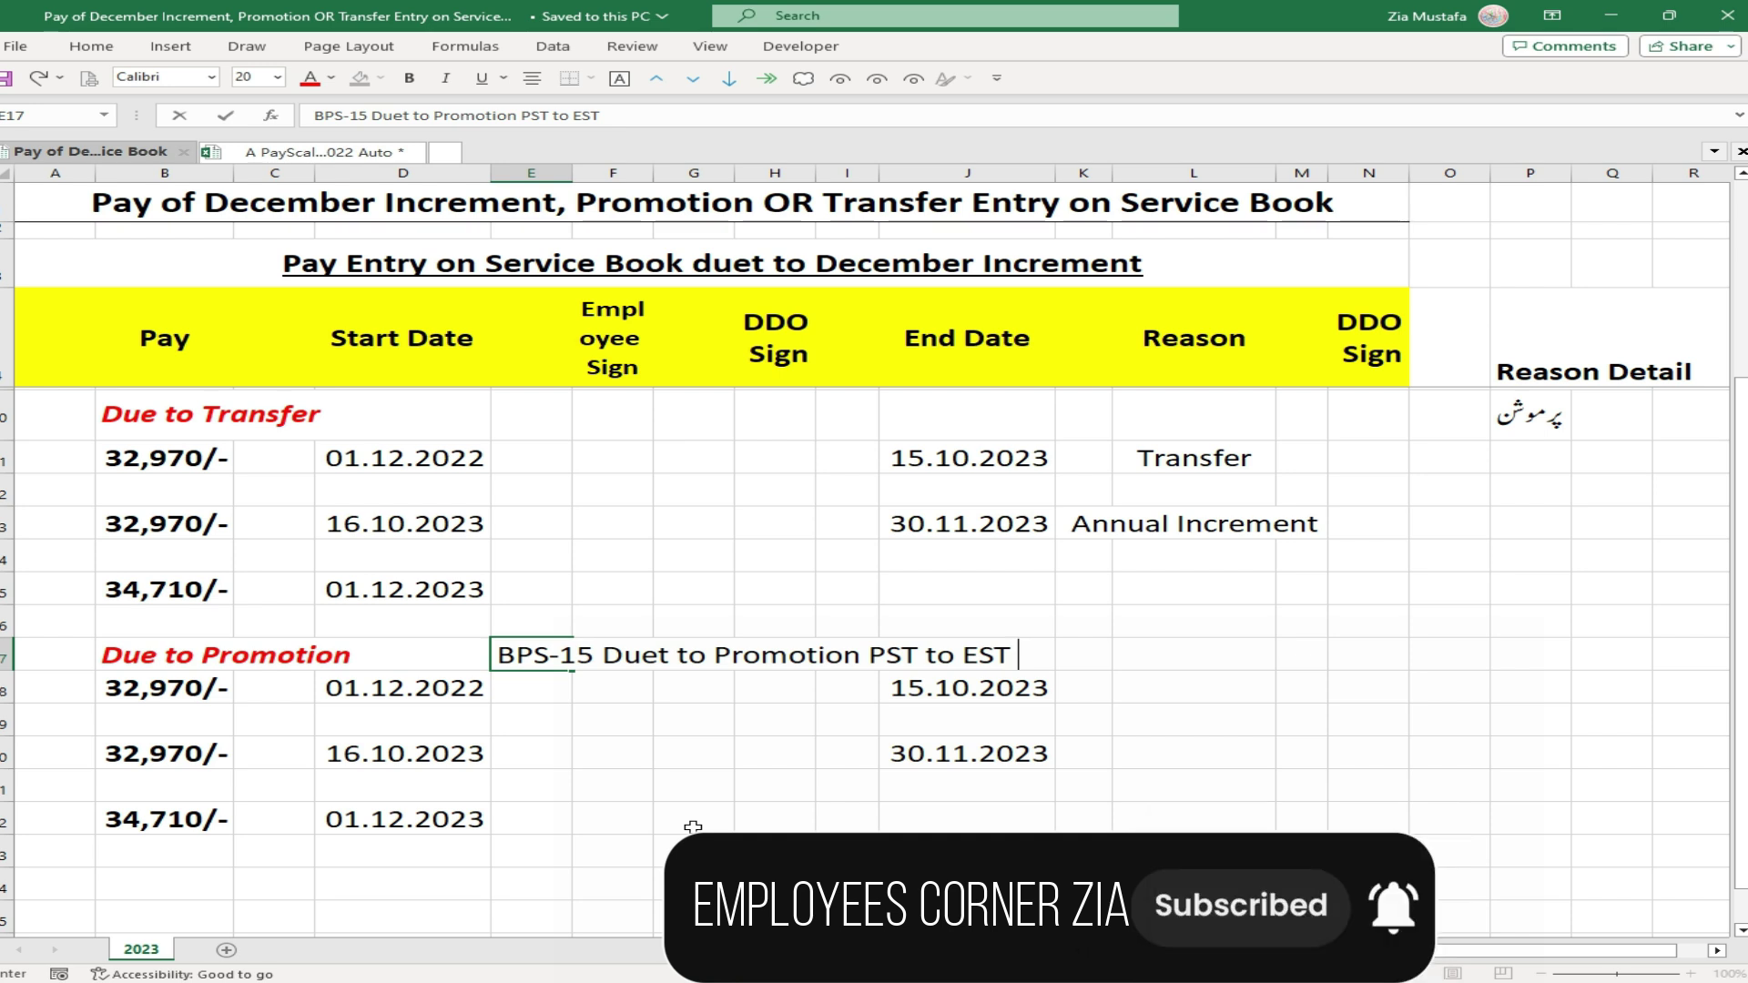
{"action": "key", "text": "Return"}
{"action": "key", "text": "Left"}
{"action": "key", "text": "Left"}
{"action": "key", "text": "Left"}
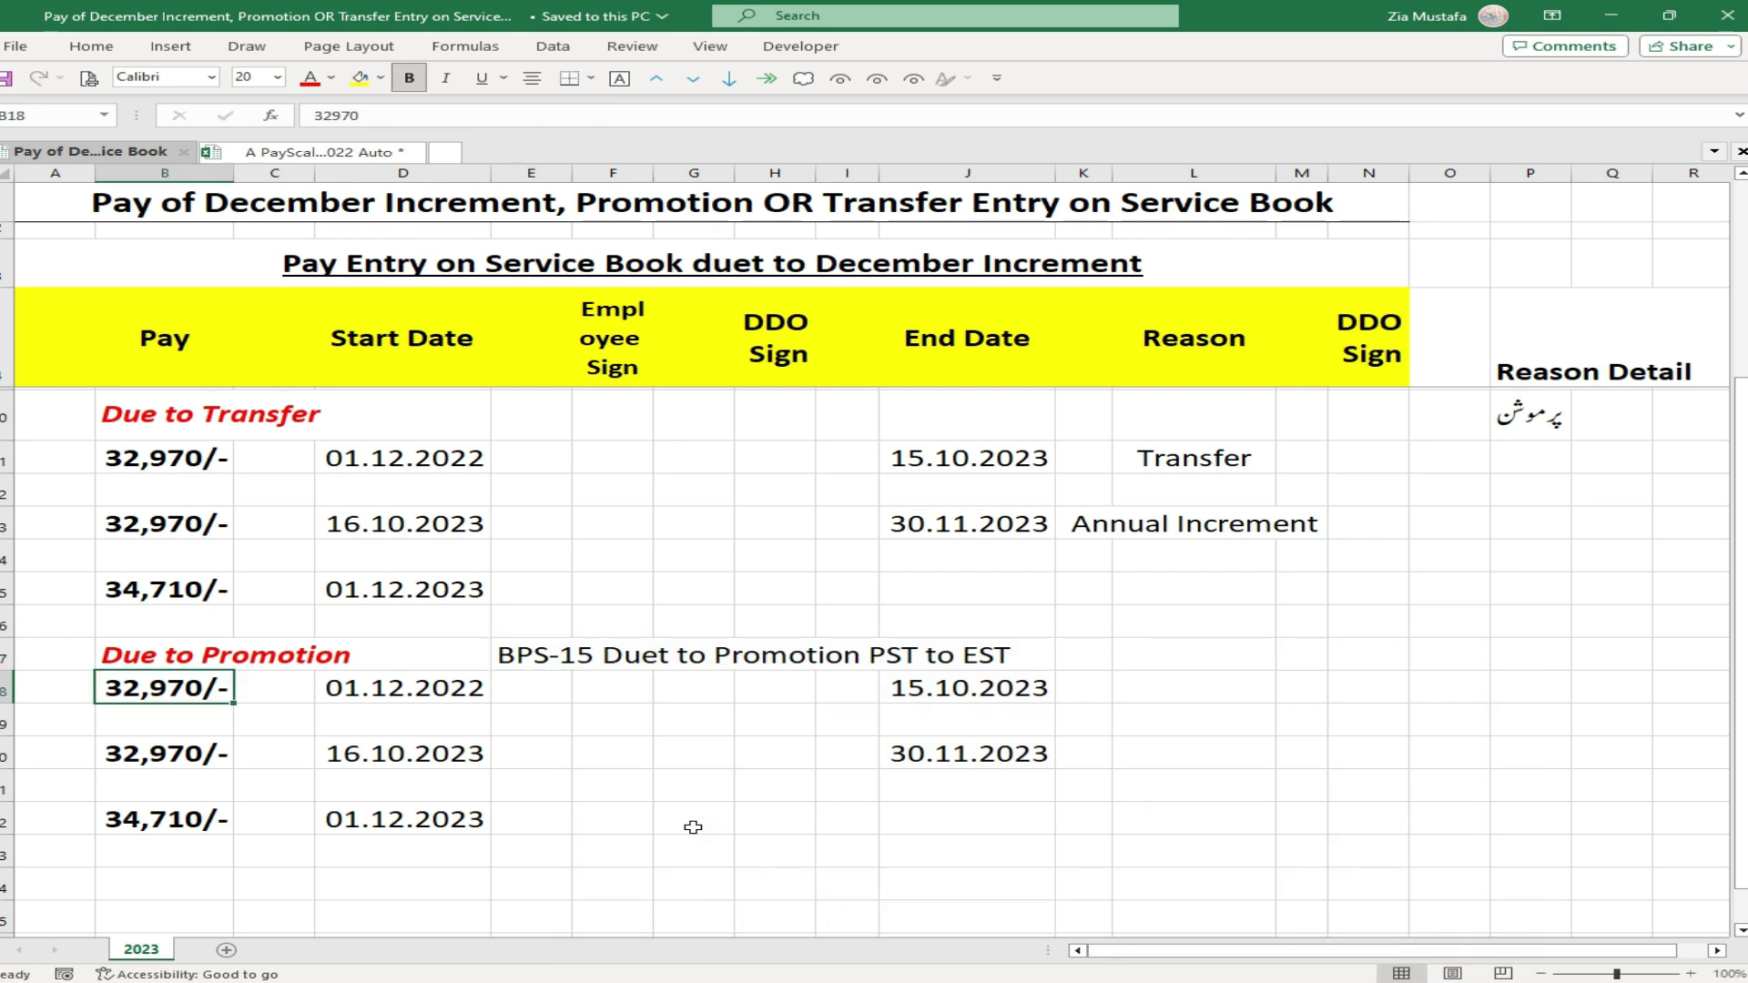
- Set the Reason of the first Due to Promotion entry in L18 to the Urdu option پرموشن
{"action": "left_click", "coordinate": [999, 689]}
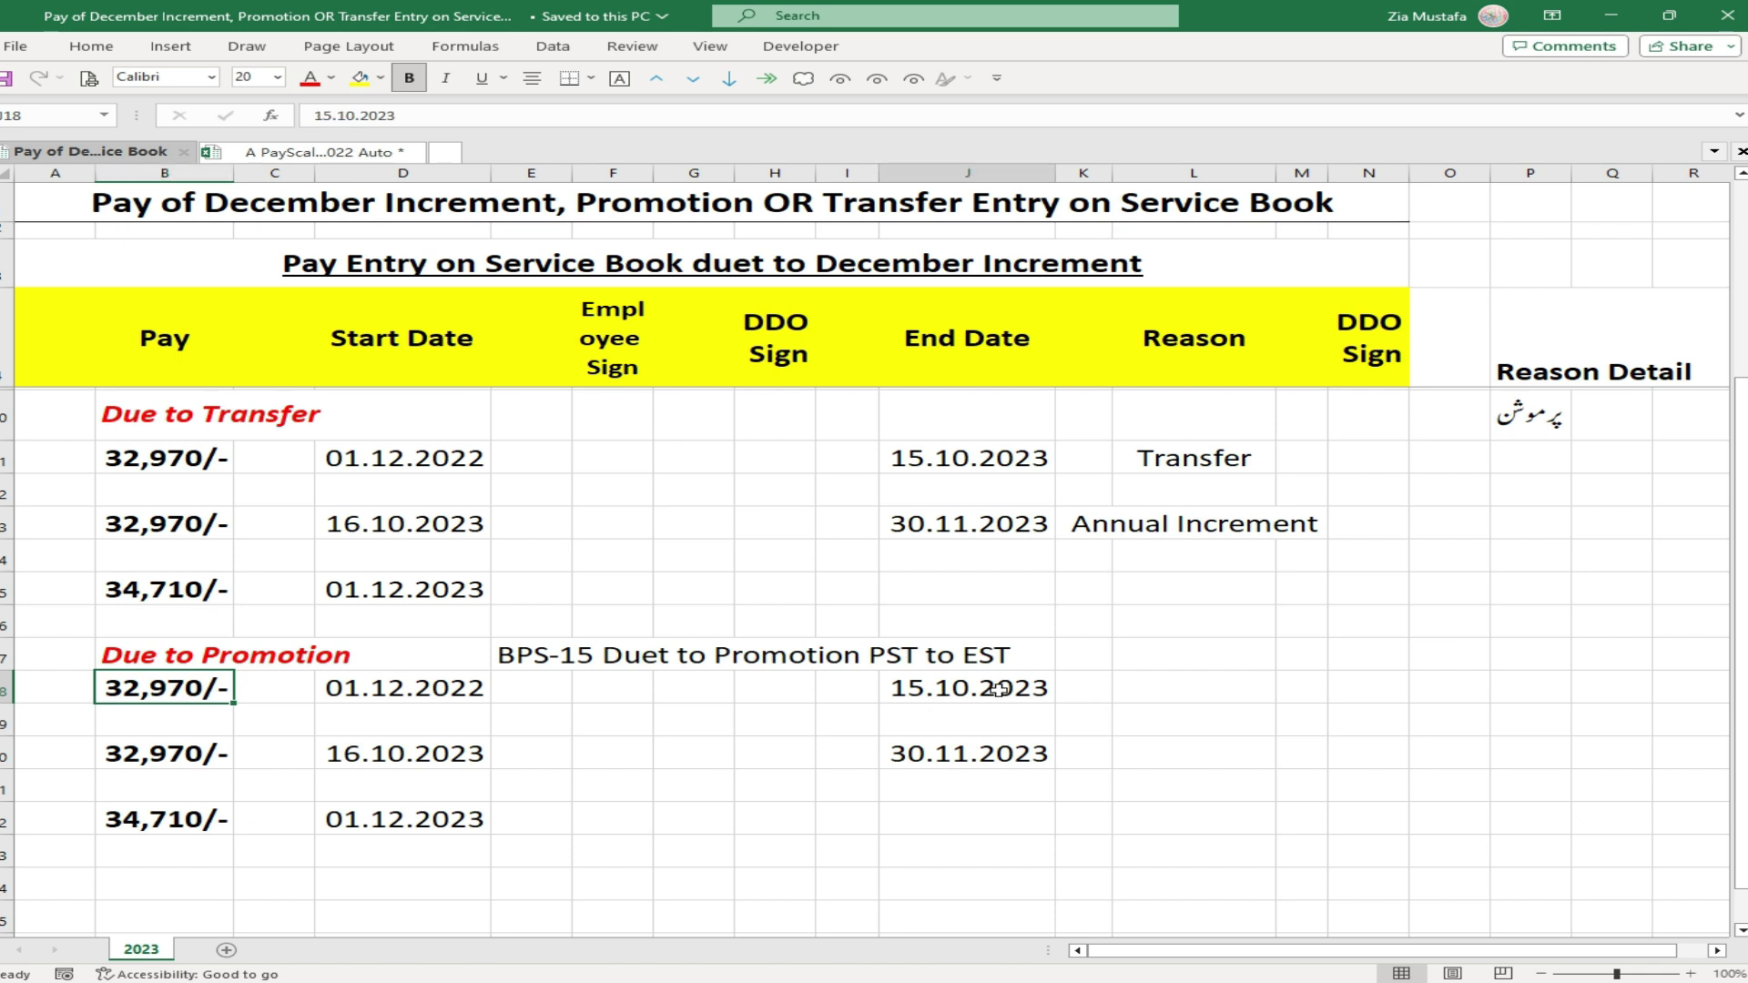
{"action": "left_click", "coordinate": [1248, 698]}
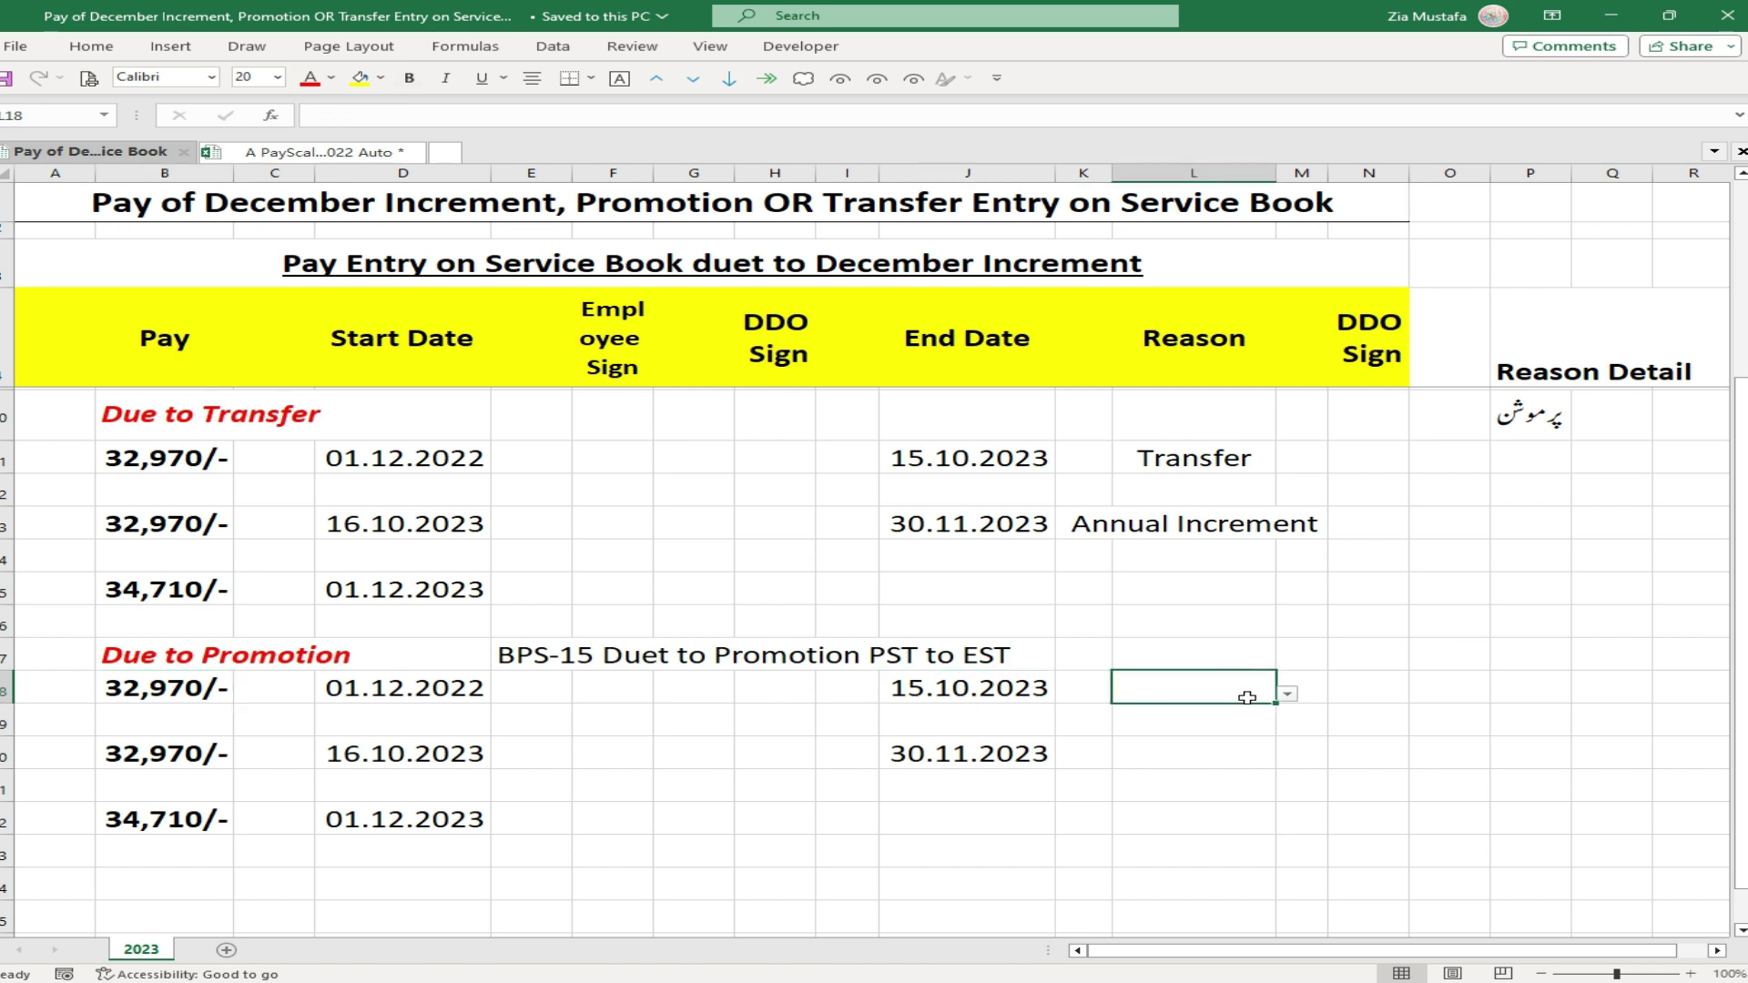
{"action": "left_click", "coordinate": [1297, 698]}
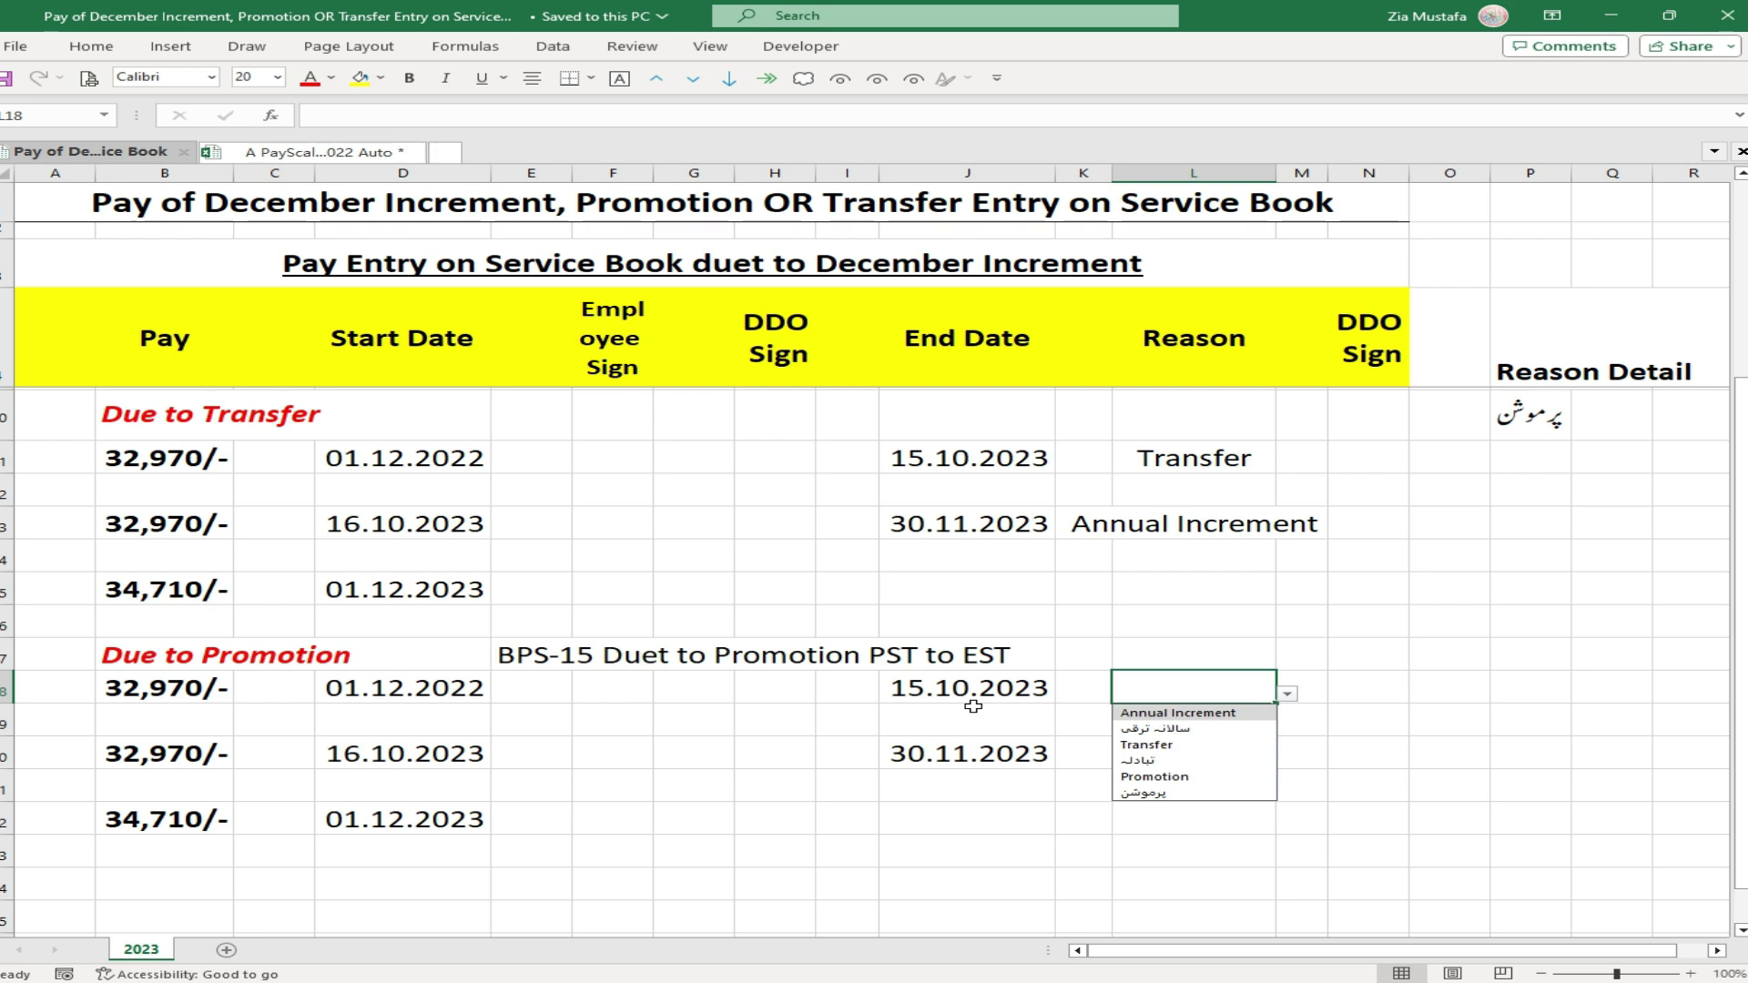
{"action": "left_click", "coordinate": [1155, 777]}
{"action": "left_click", "coordinate": [1284, 689]}
{"action": "left_click", "coordinate": [1232, 689]}
{"action": "left_click", "coordinate": [1287, 694]}
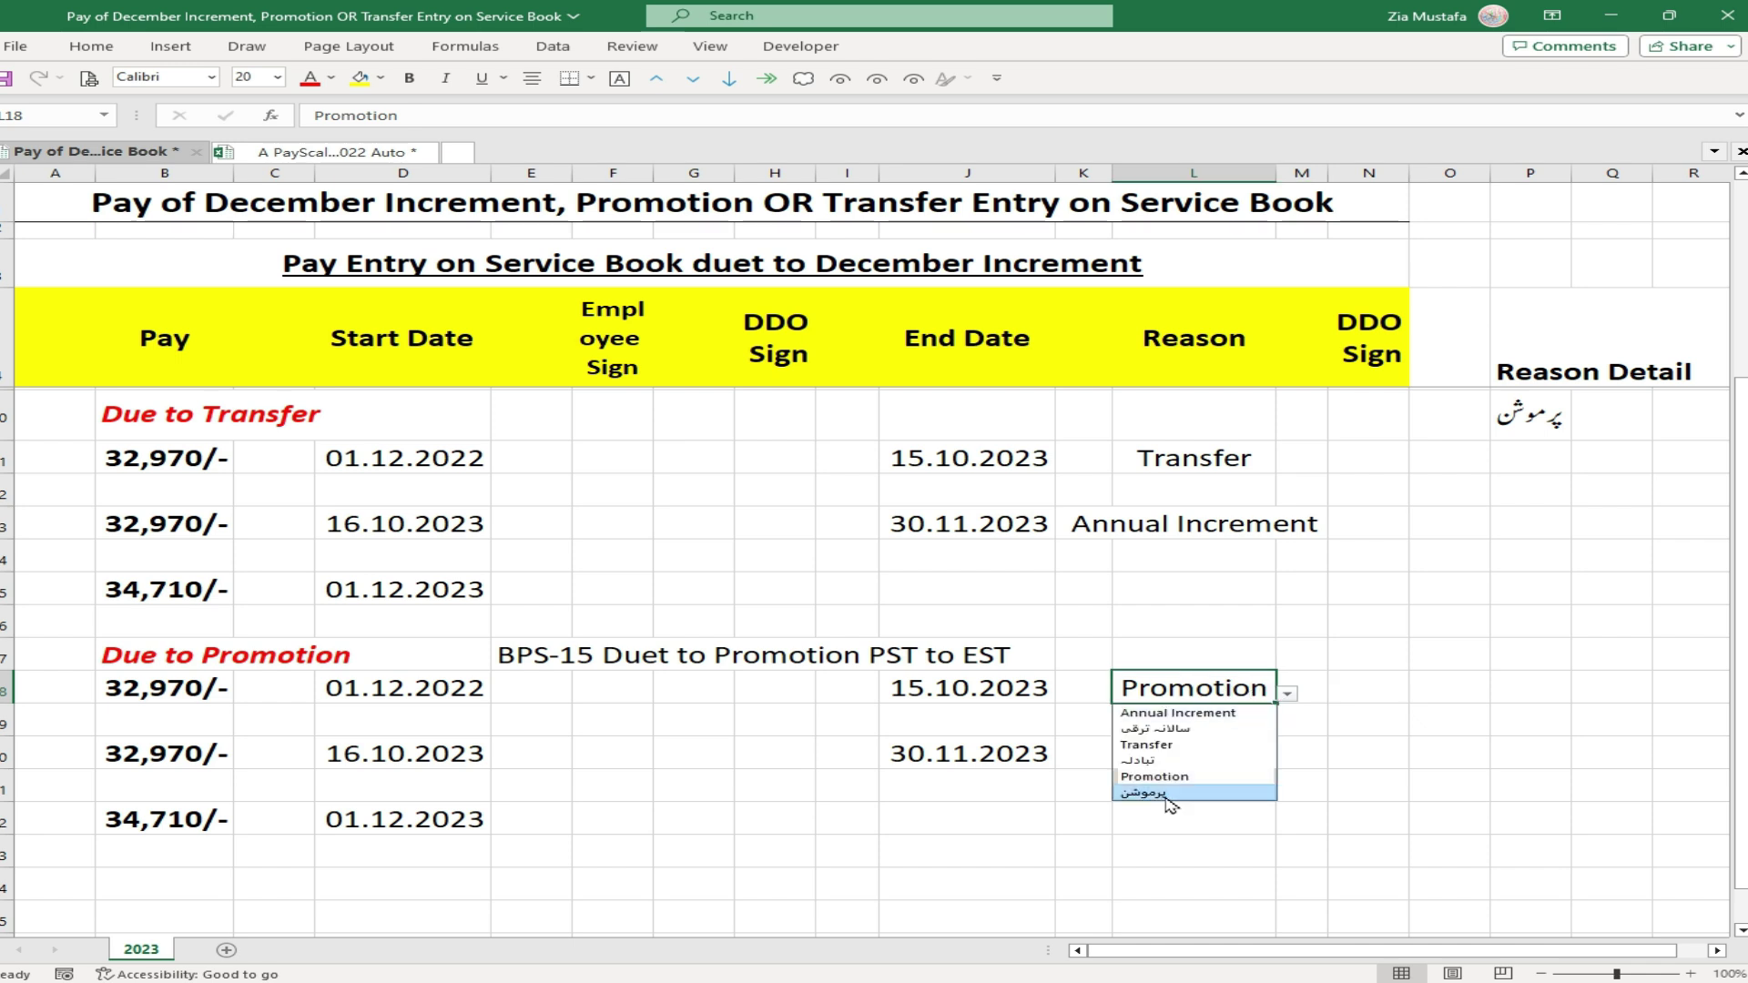
{"action": "left_click", "coordinate": [1169, 793]}
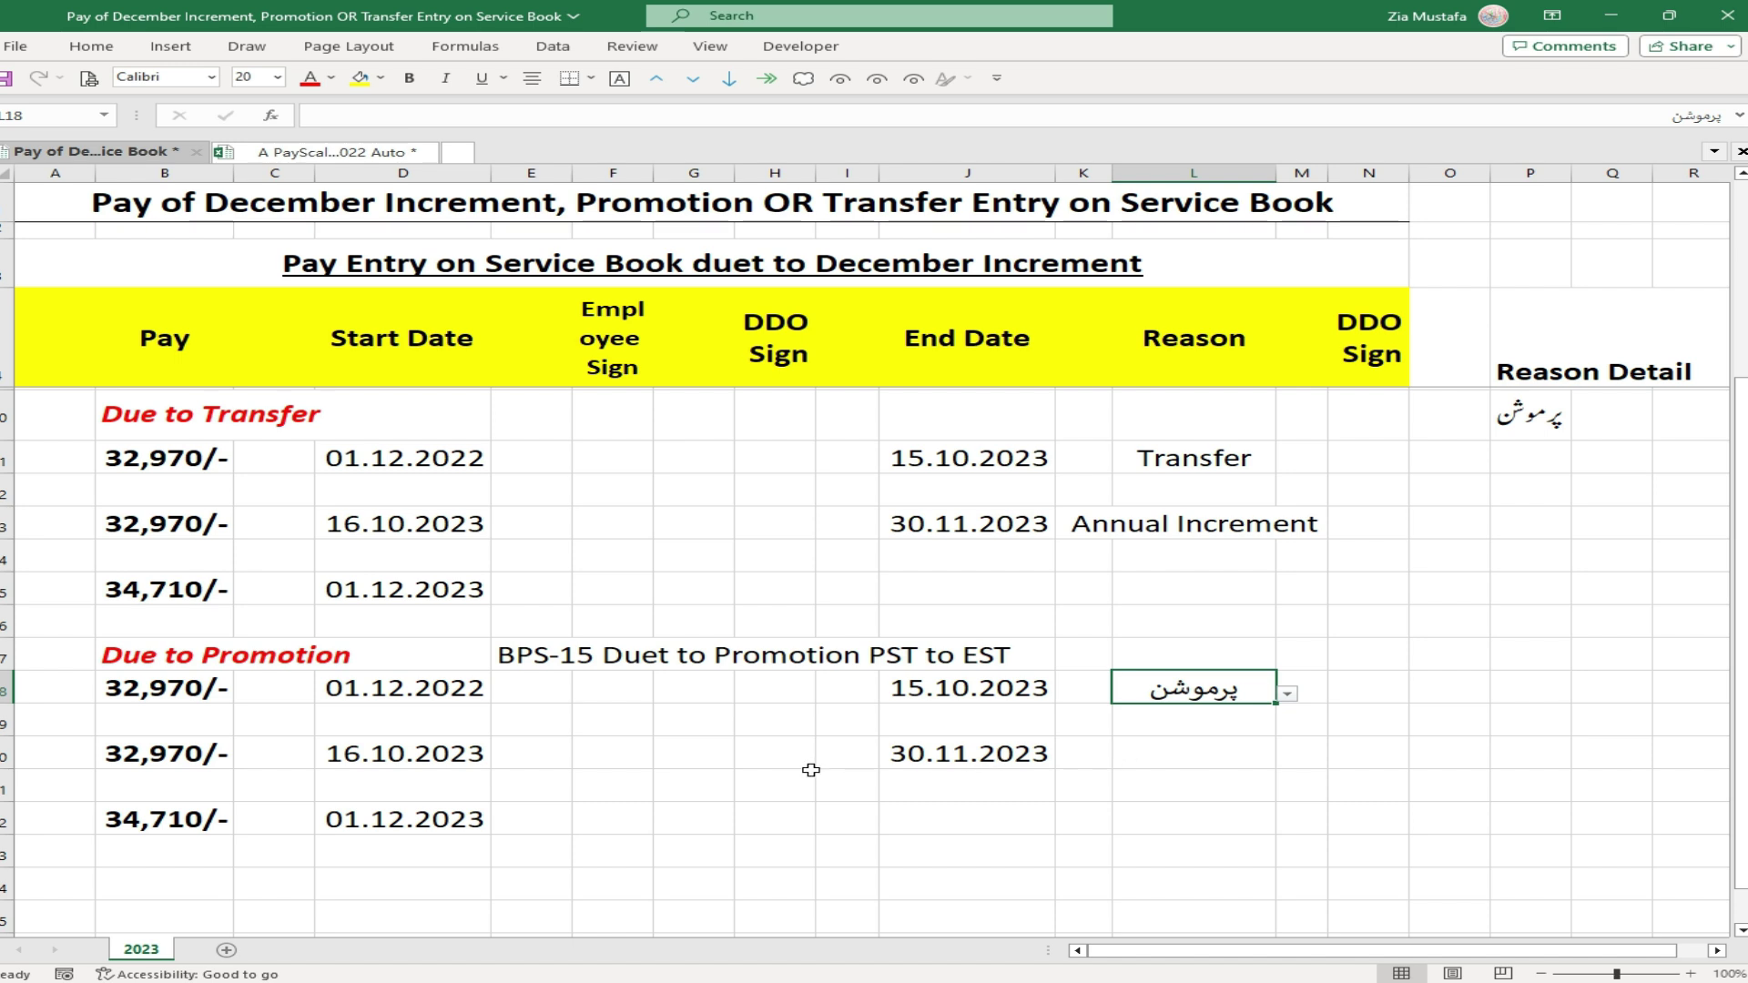
- In the pay scale chart workbook, set BPS to 15 and select the 2022 pay at stage 05
{"action": "left_click", "coordinate": [388, 762]}
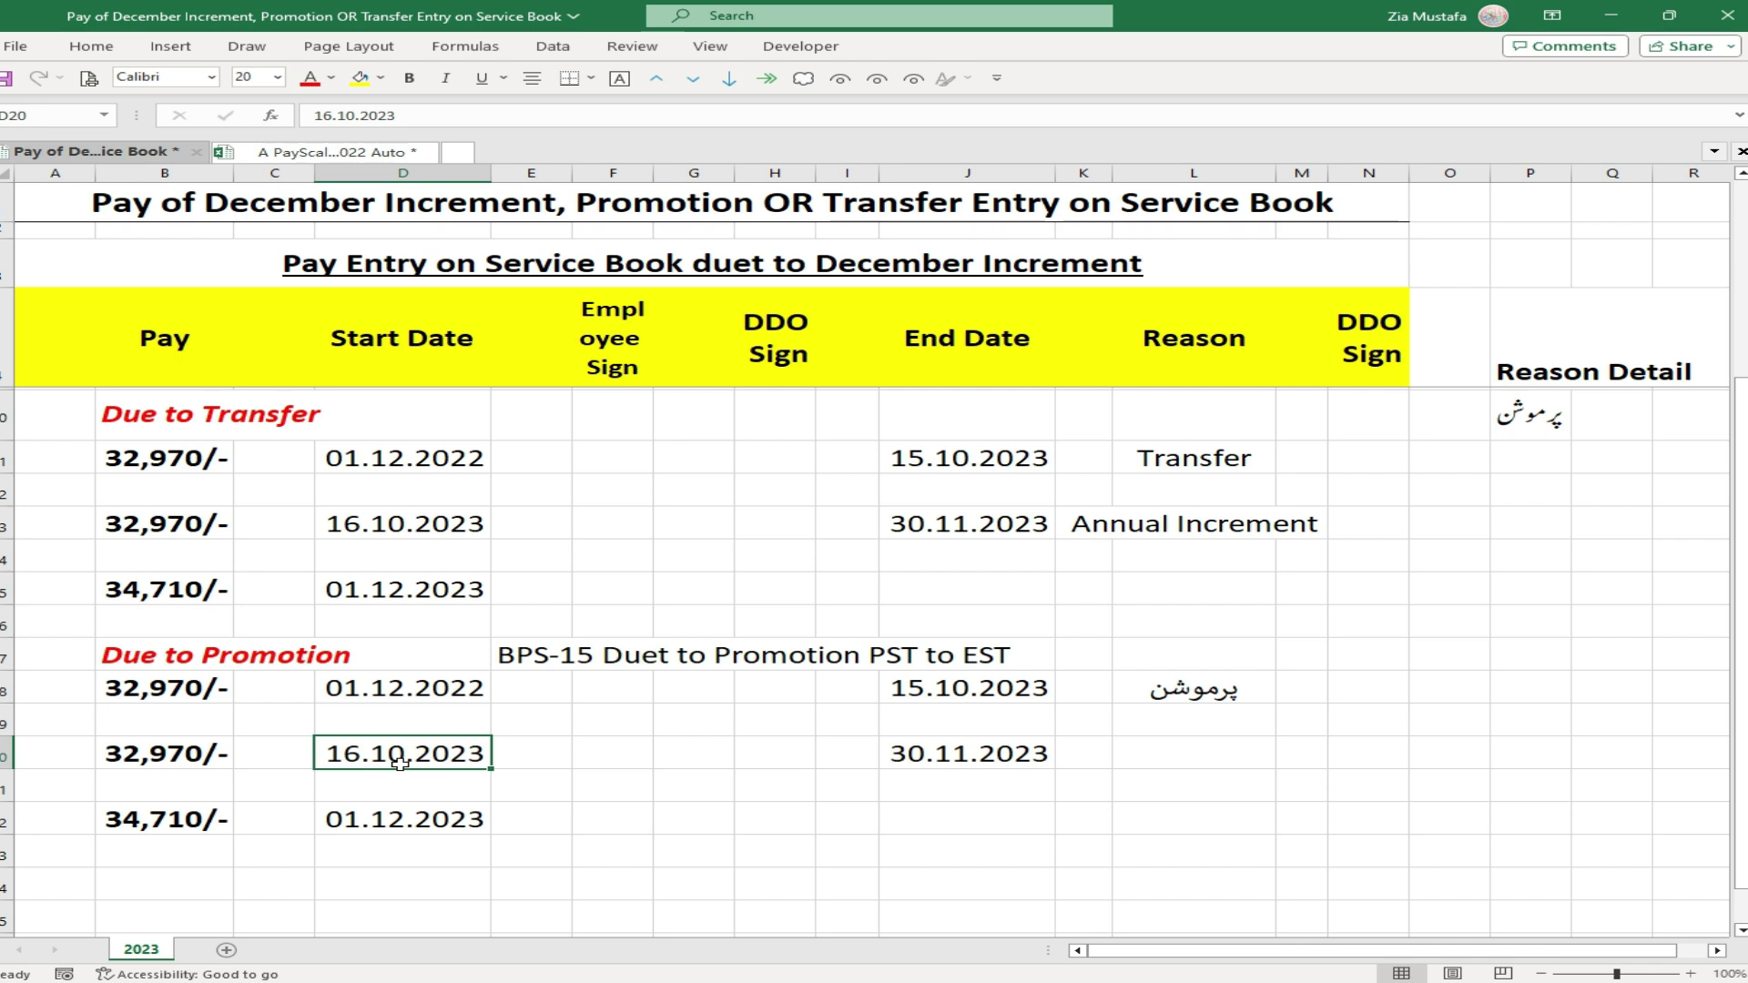
{"action": "left_click", "coordinate": [177, 760]}
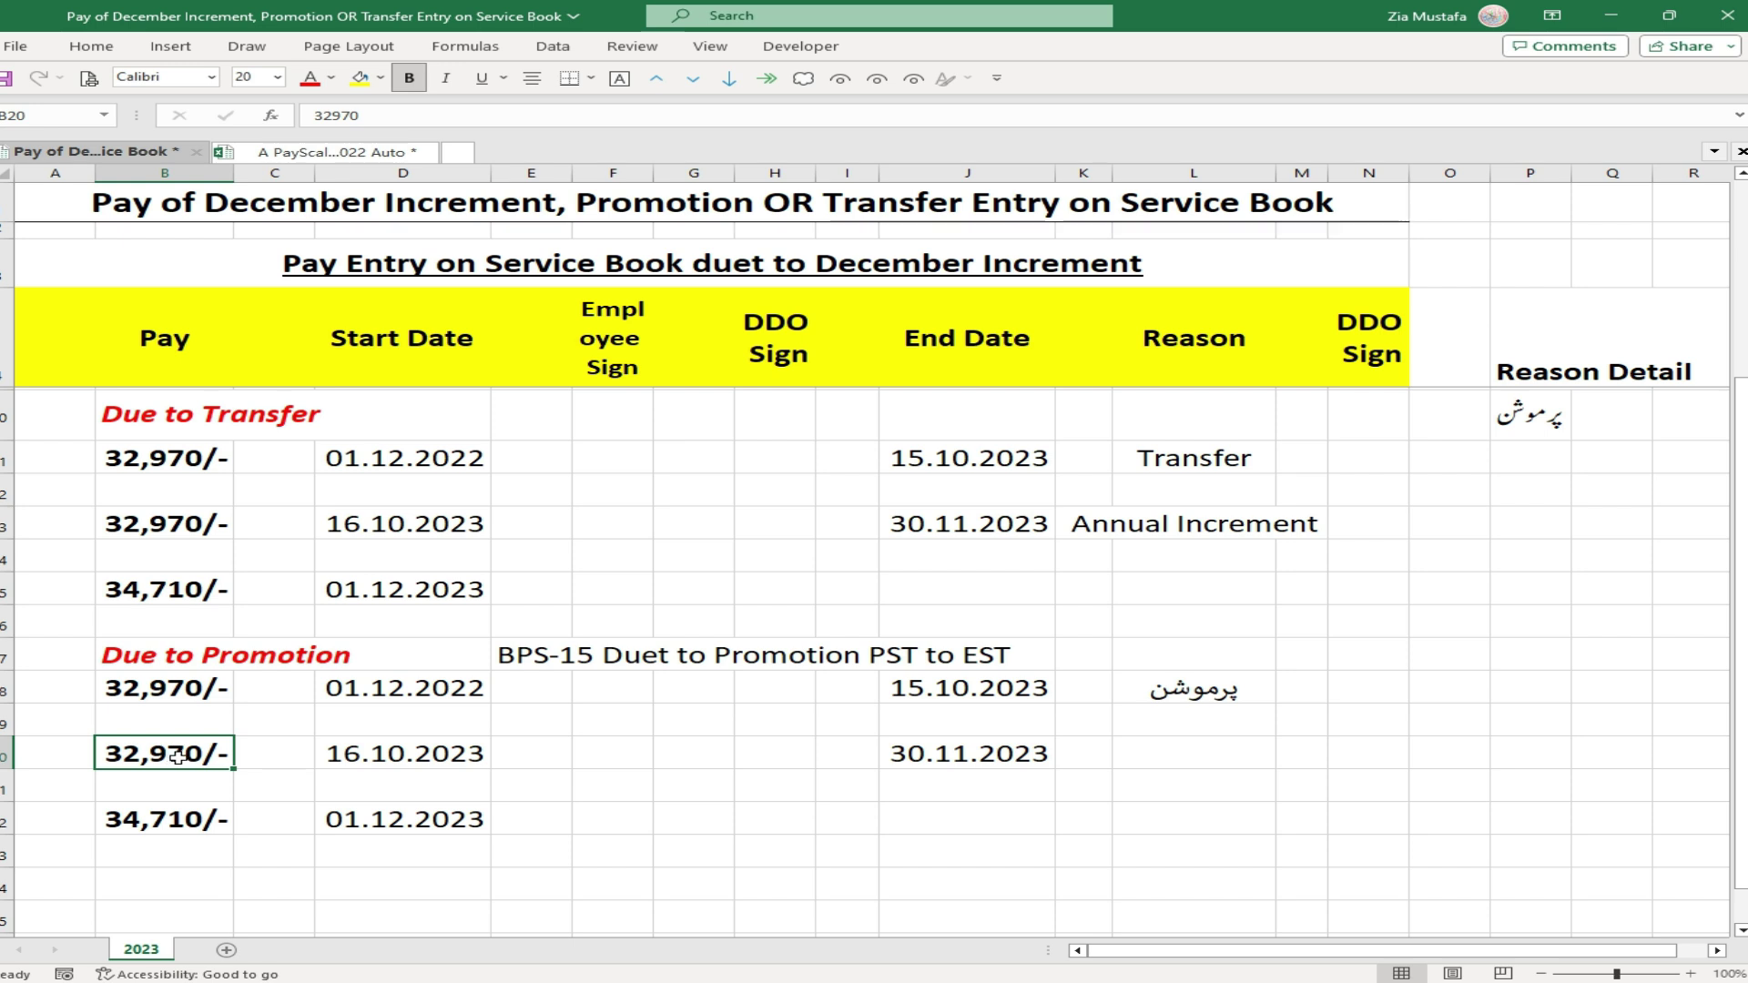
{"action": "left_click", "coordinate": [325, 152]}
{"action": "key", "text": "Up"}
{"action": "left_click", "coordinate": [150, 250]}
{"action": "key", "text": "Delete"}
{"action": "type", "text": "15"}
{"action": "key", "text": "Return"}
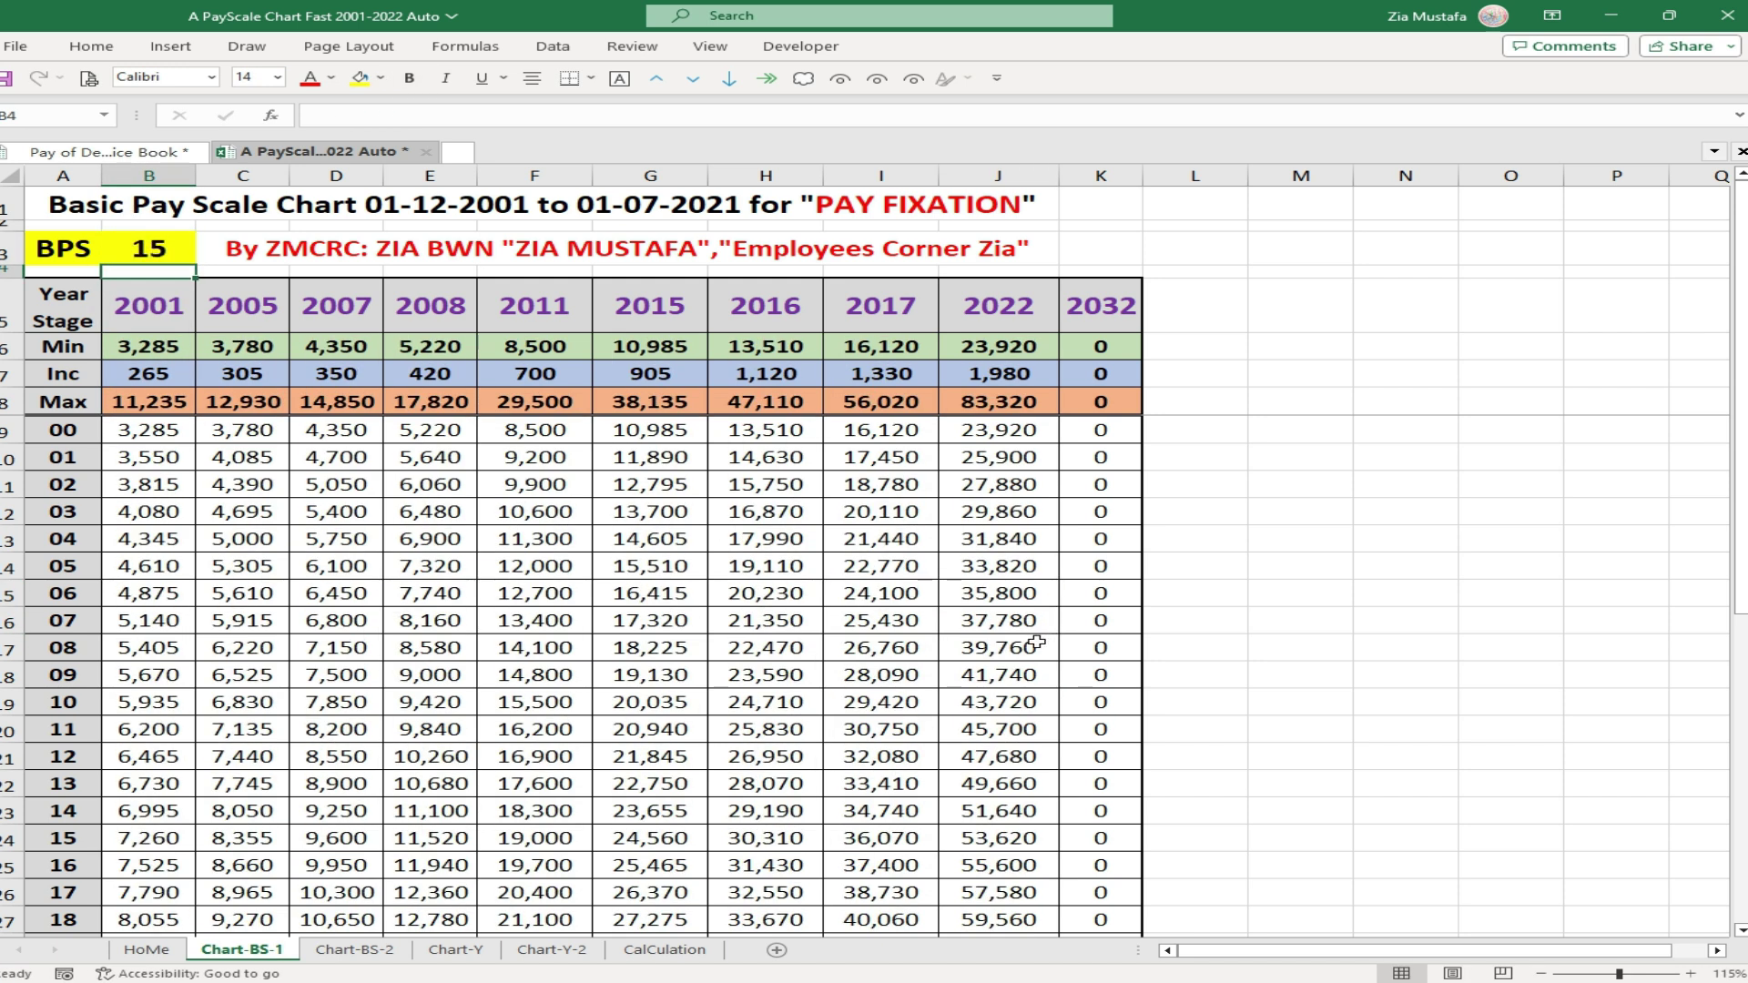
{"action": "left_click", "coordinate": [975, 573]}
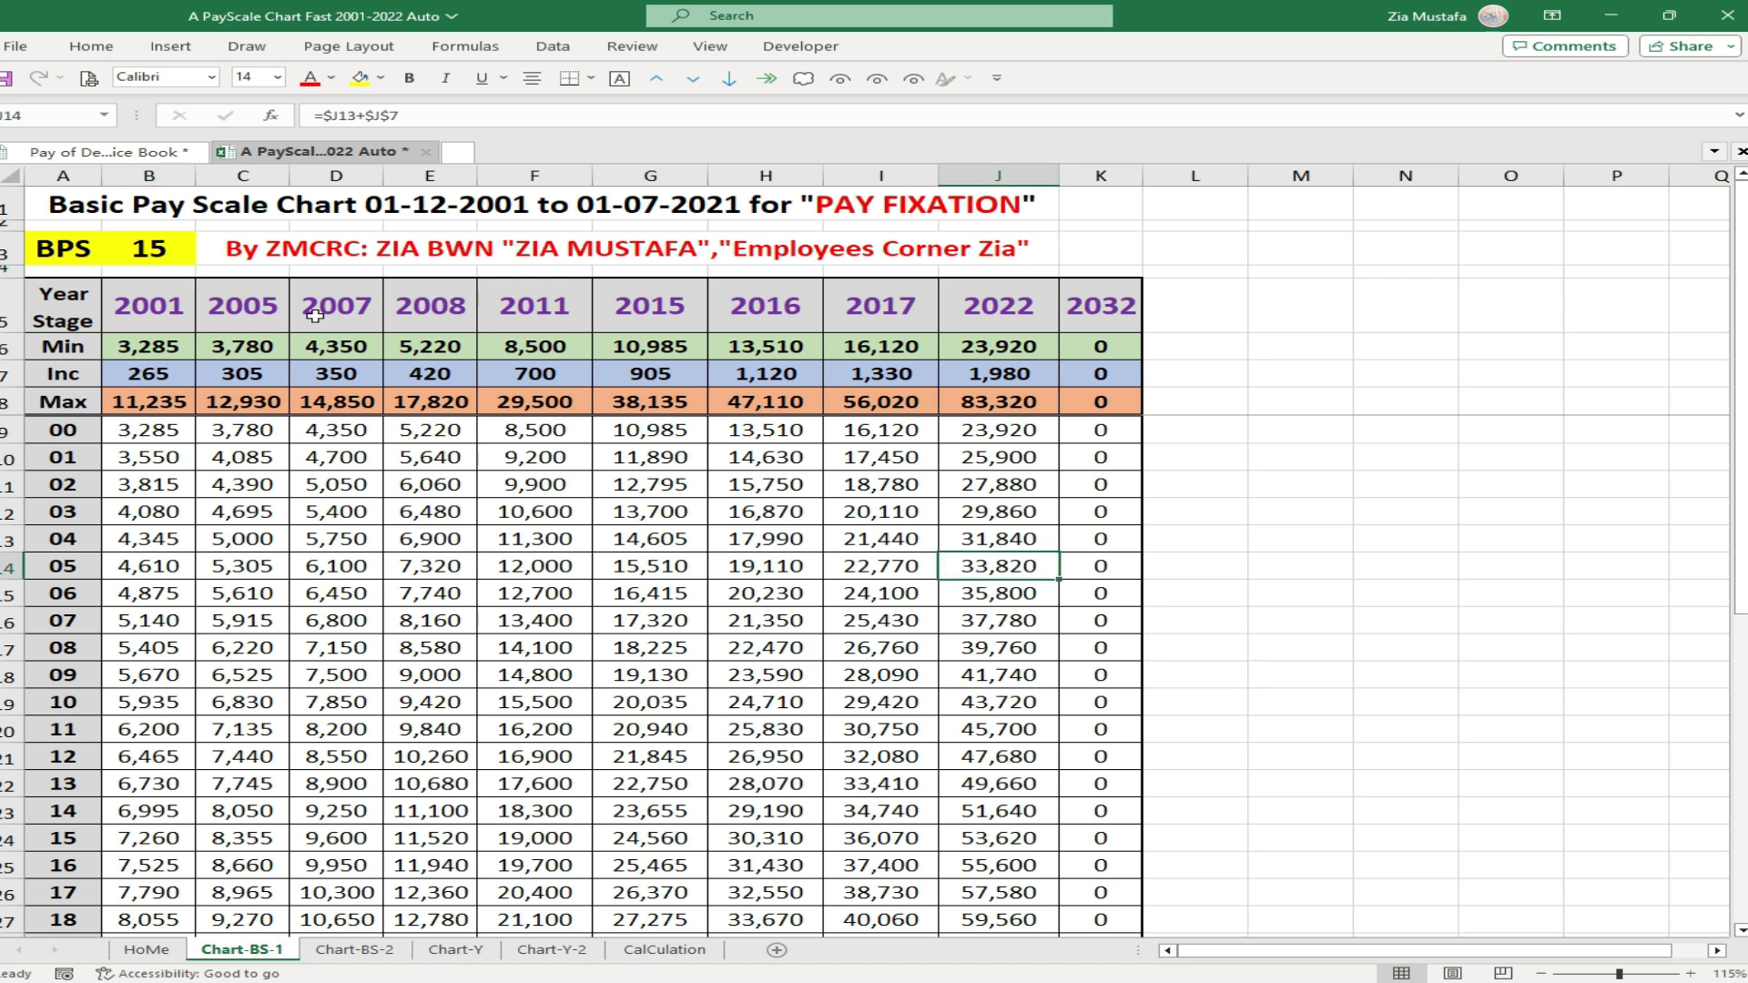
- Back in the service book workbook, set the Pay of the second Due to Promotion entry in B20 to 33,820
{"action": "left_click", "coordinate": [119, 153]}
{"action": "key", "text": "F2"}
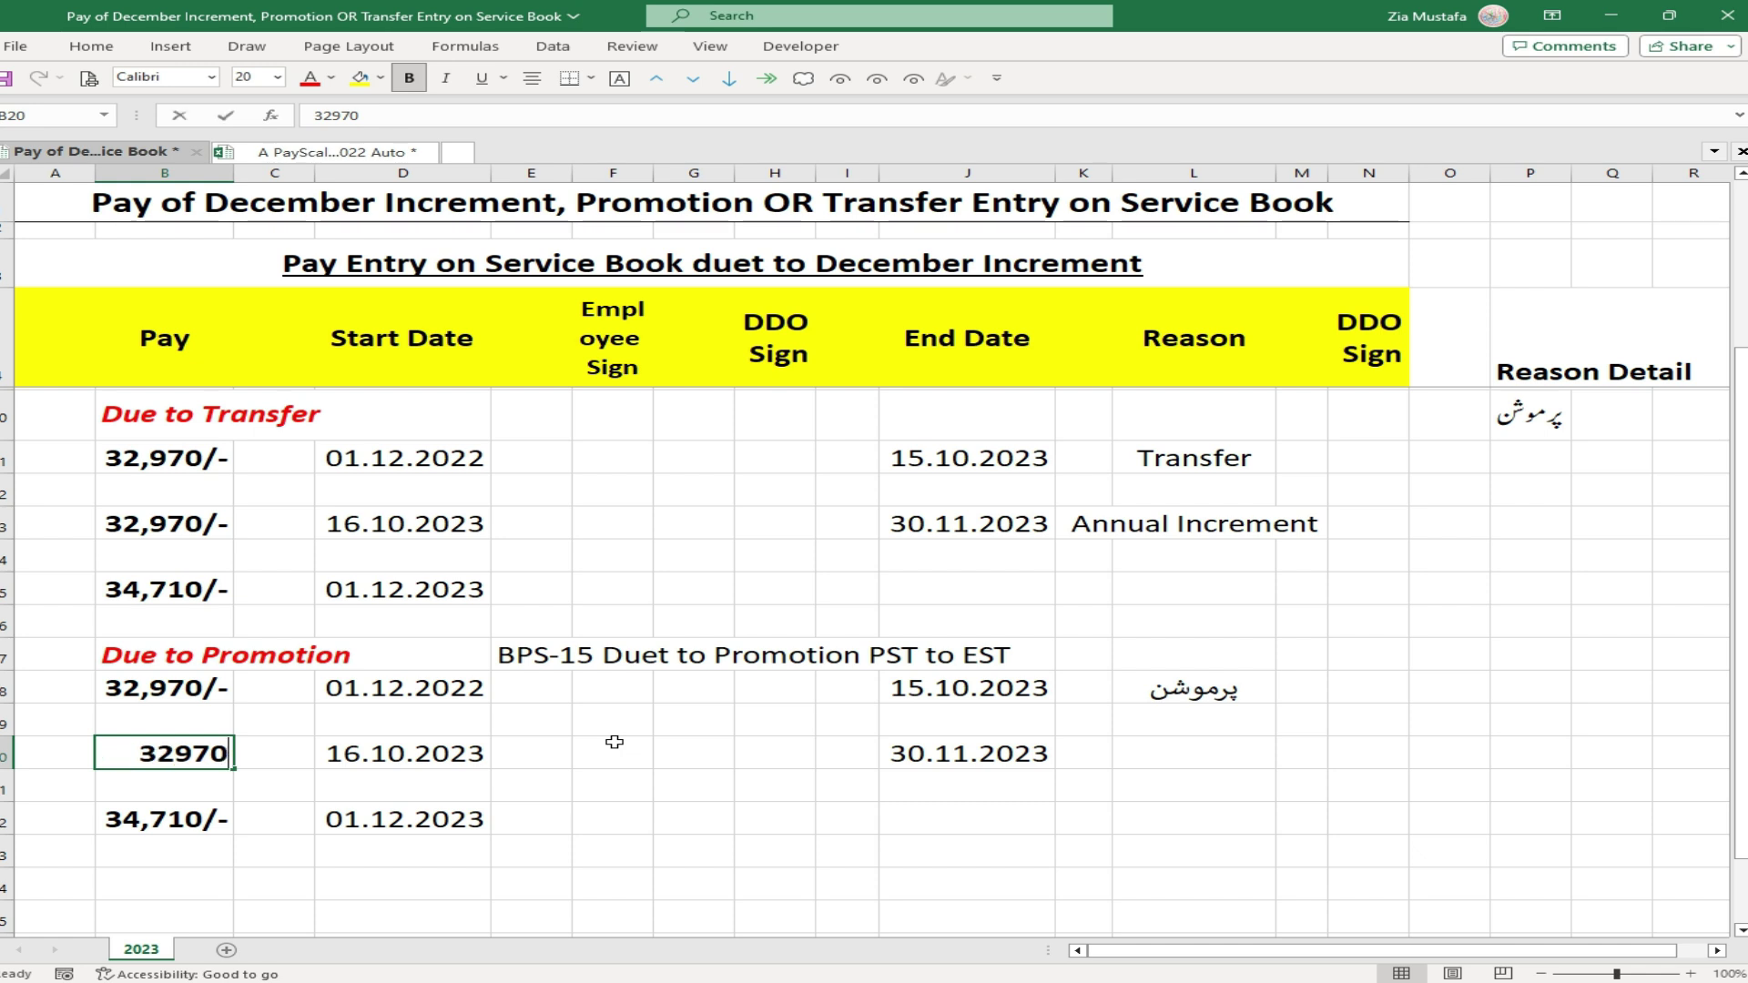
{"action": "key", "text": "BackSpace"}
{"action": "key", "text": "BackSpace"}
{"action": "key", "text": "BackSpace"}
{"action": "key", "text": "BackSpace"}
{"action": "key", "text": "BackSpace"}
{"action": "type", "text": "33820"}
{"action": "key", "text": "Return"}
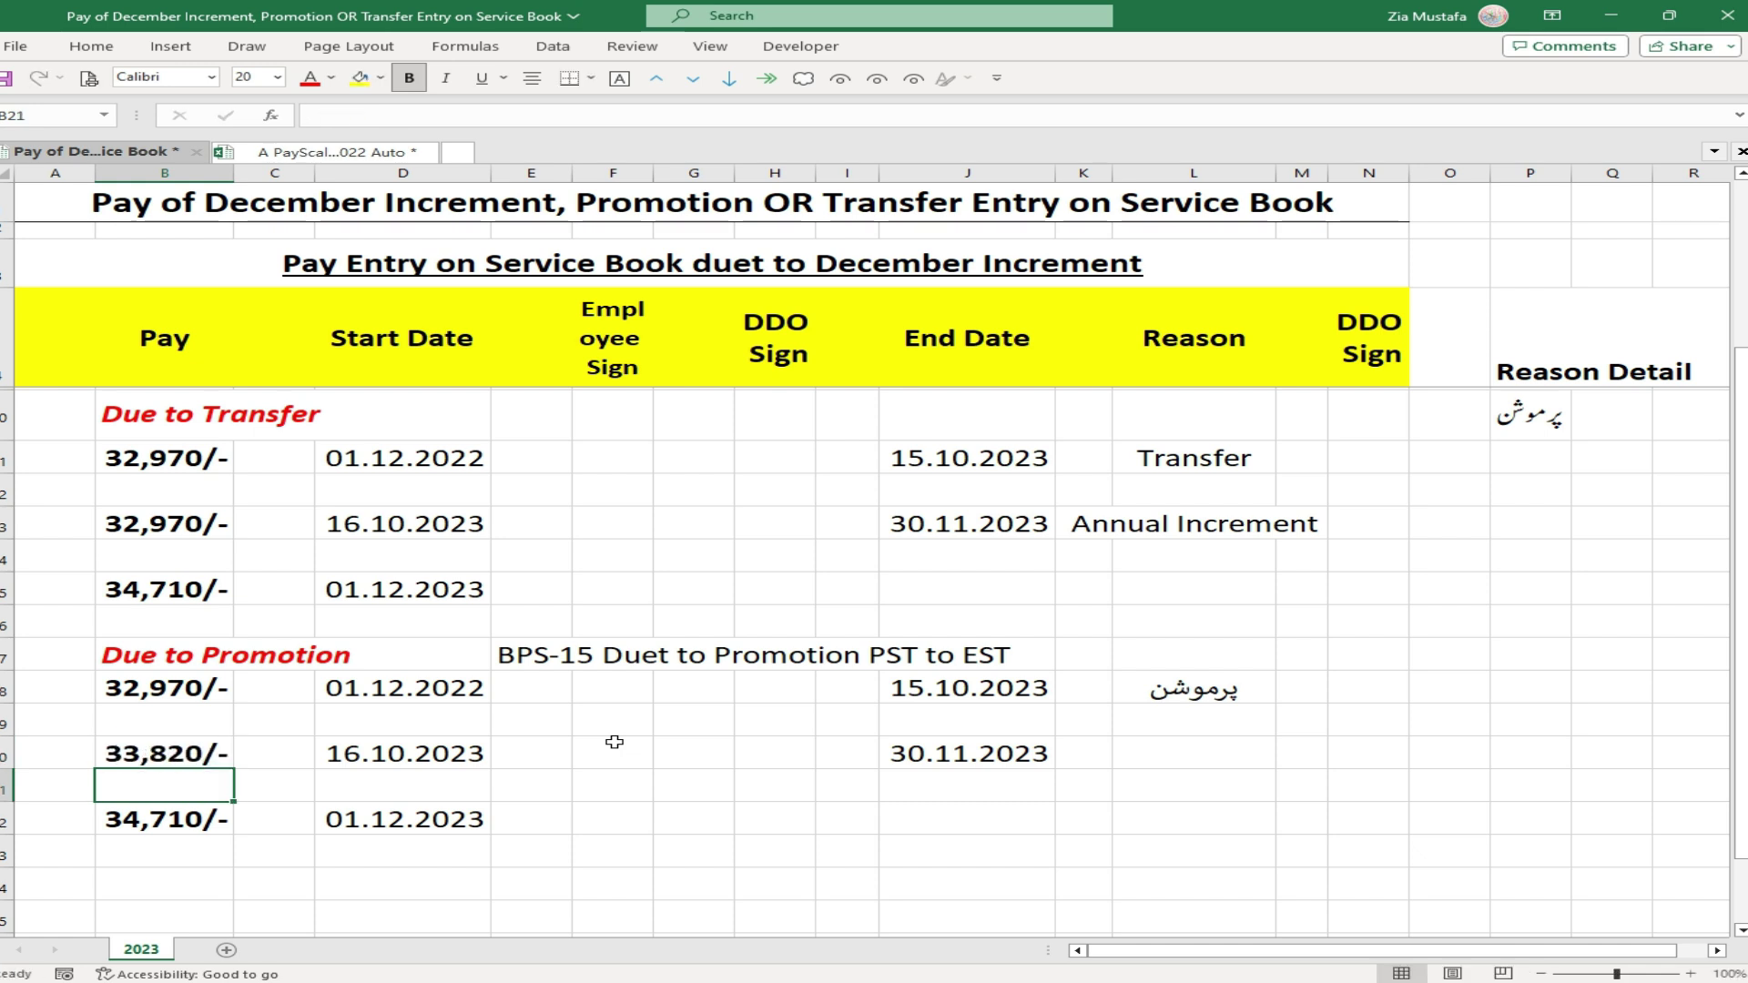
- Review the start and end dates of the second and third Due to Promotion entries in rows 20 and 22
{"action": "key", "text": "Up"}
{"action": "key", "text": "Right"}
{"action": "key", "text": "Right"}
{"action": "key", "text": "Right"}
{"action": "key", "text": "Right"}
{"action": "key", "text": "Right"}
{"action": "key", "text": "Right"}
{"action": "key", "text": "Right"}
{"action": "key", "text": "Right"}
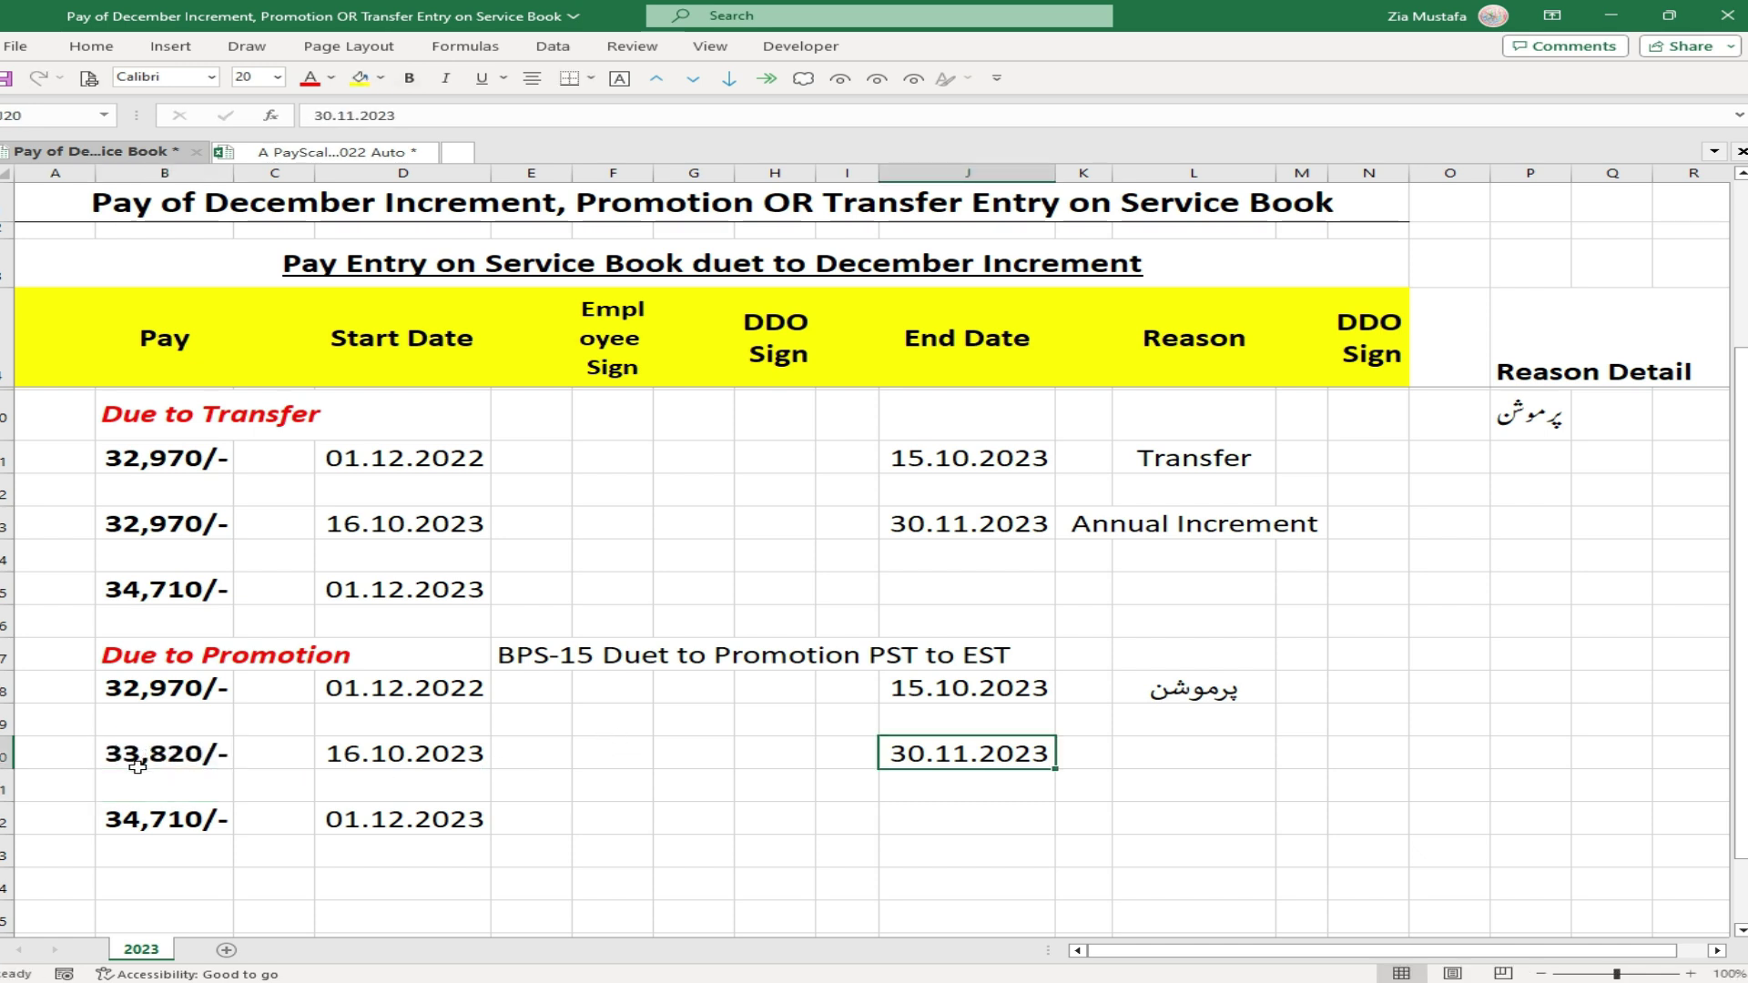
{"action": "left_click", "coordinate": [369, 752]}
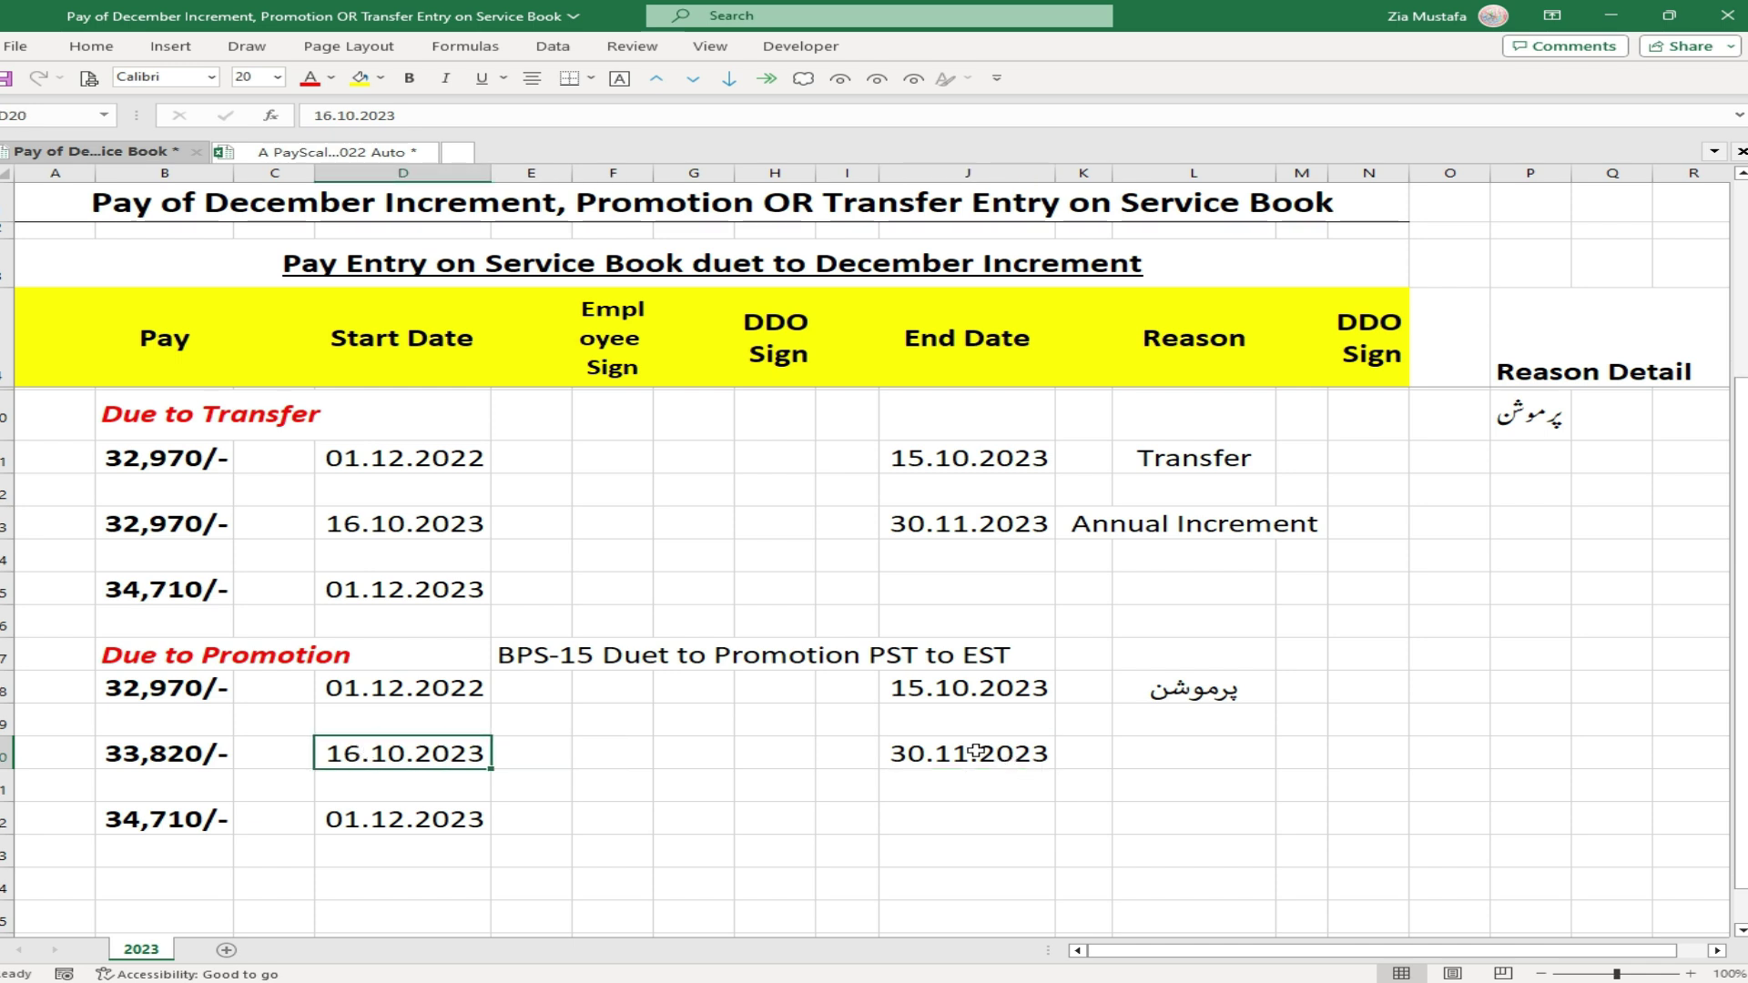
{"action": "left_click", "coordinate": [970, 752]}
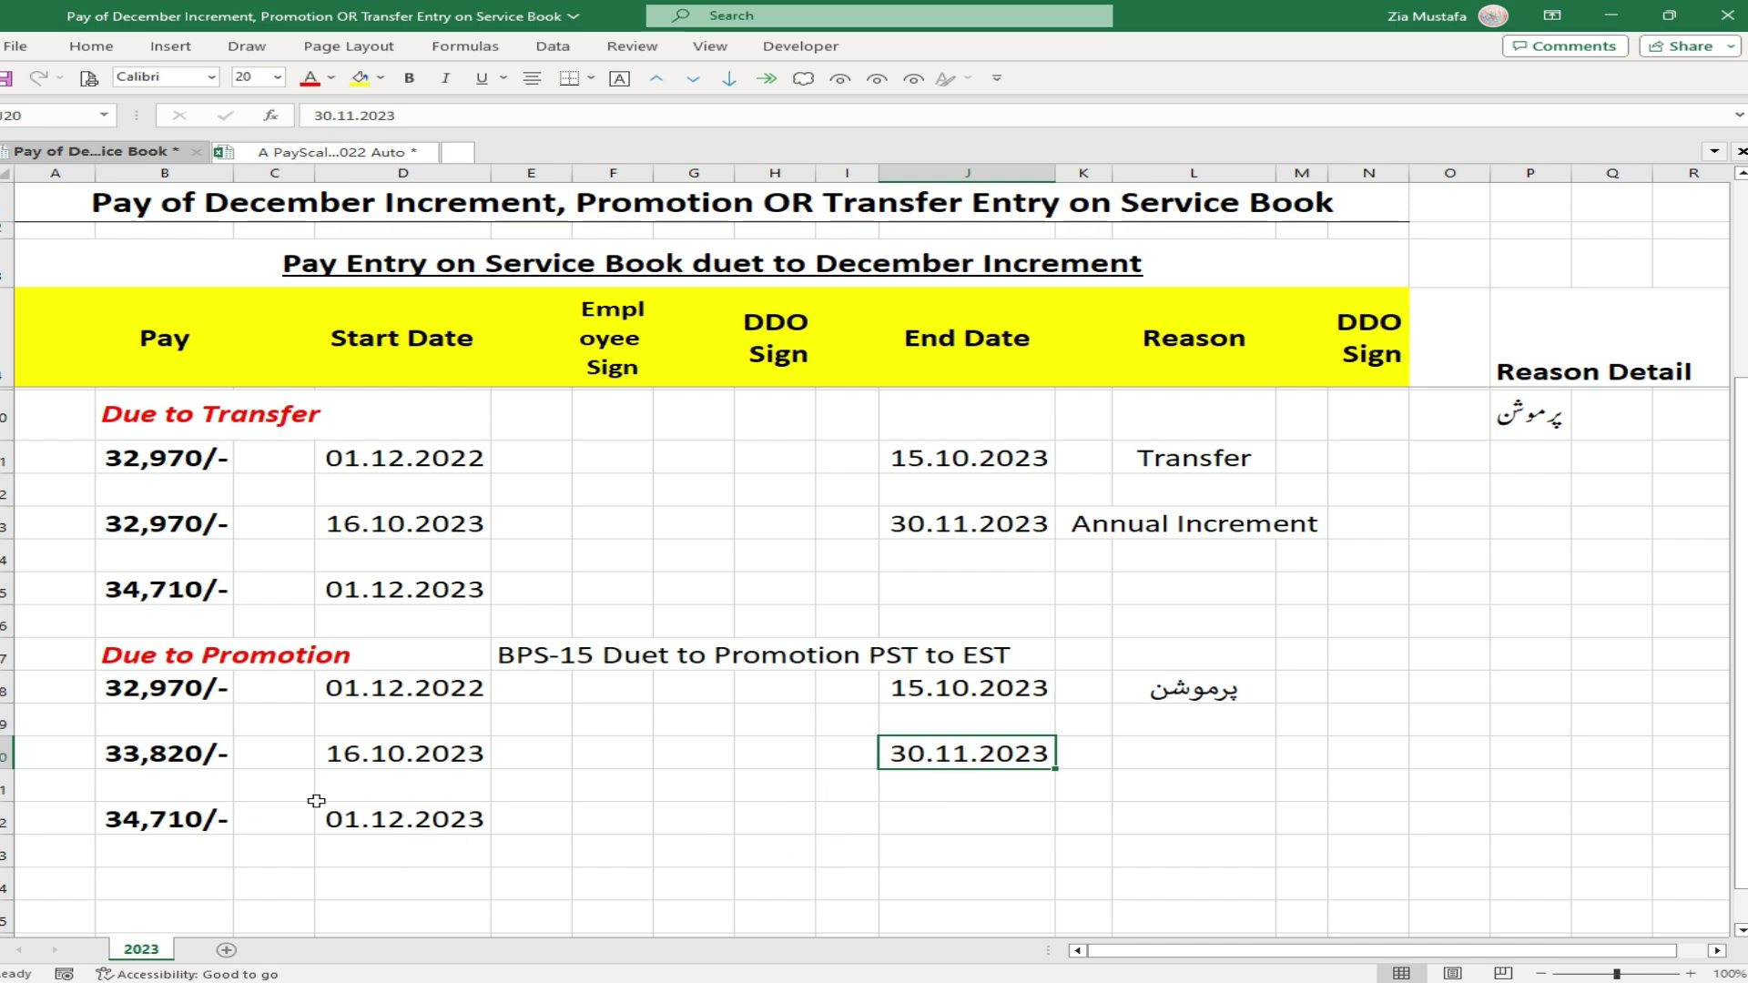
{"action": "left_click", "coordinate": [464, 819]}
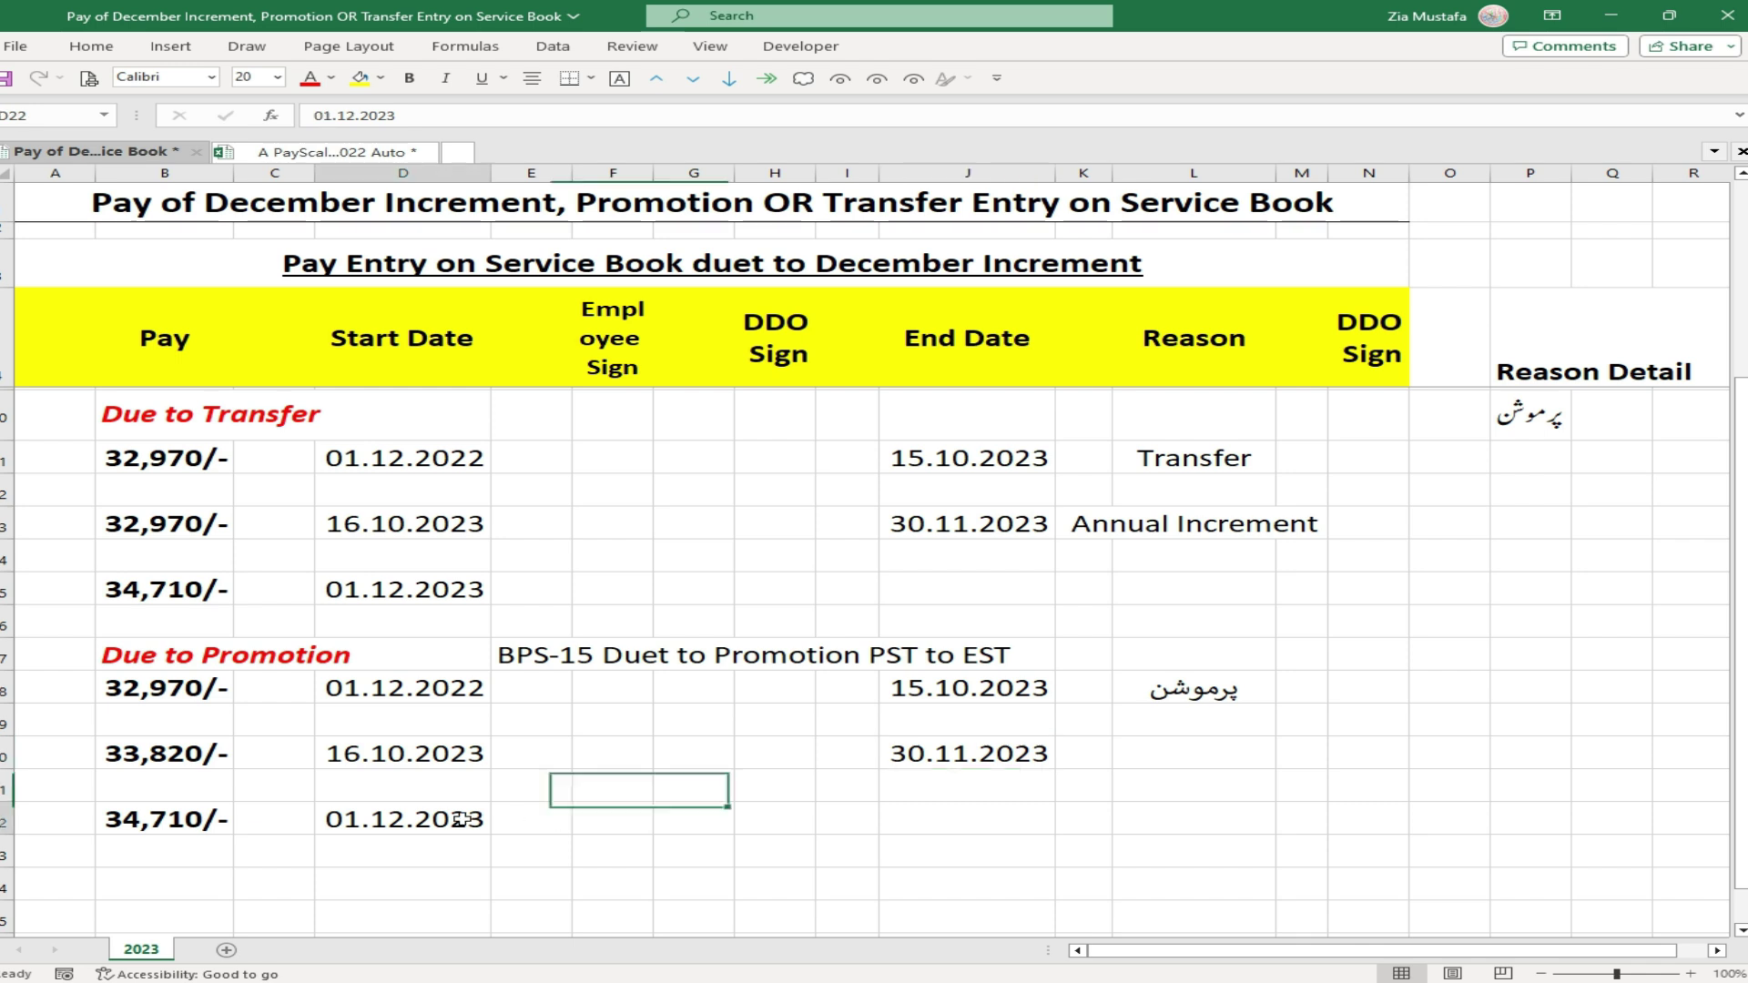
- Check the 2022 pay at stage 06 in the pay scale chart and set the third Due to Promotion Pay in B22 to 35,800
{"action": "left_click", "coordinate": [179, 822]}
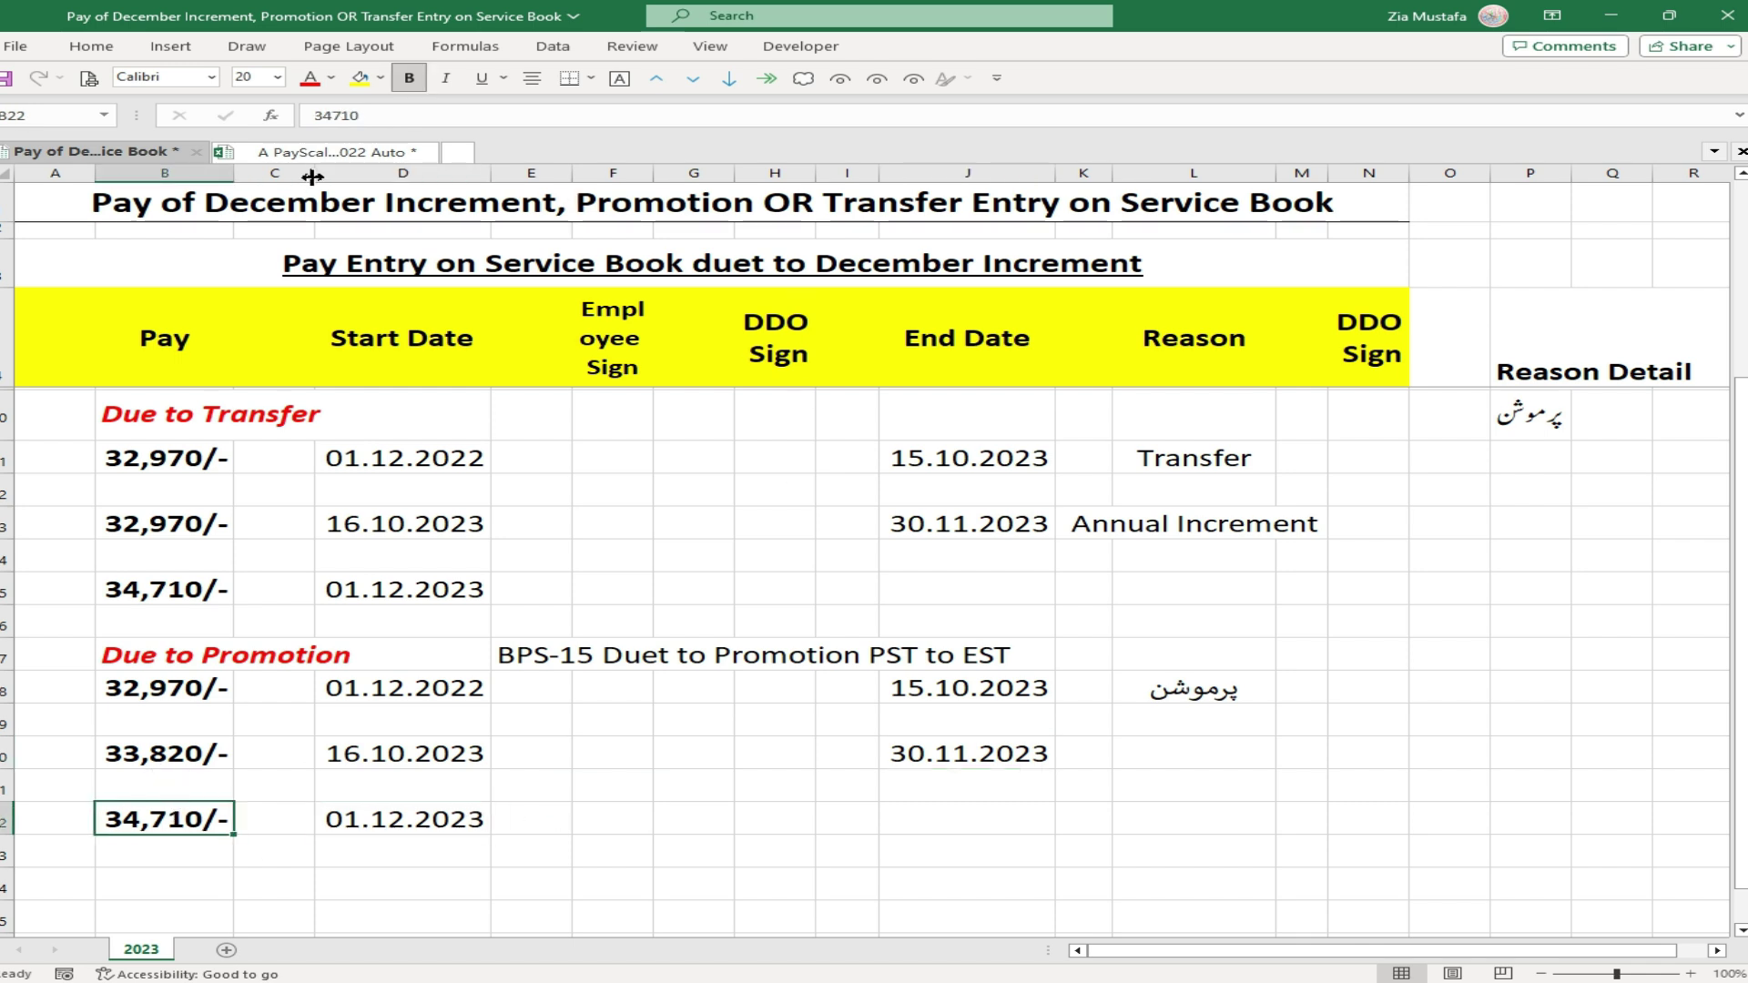
{"action": "left_click", "coordinate": [328, 153]}
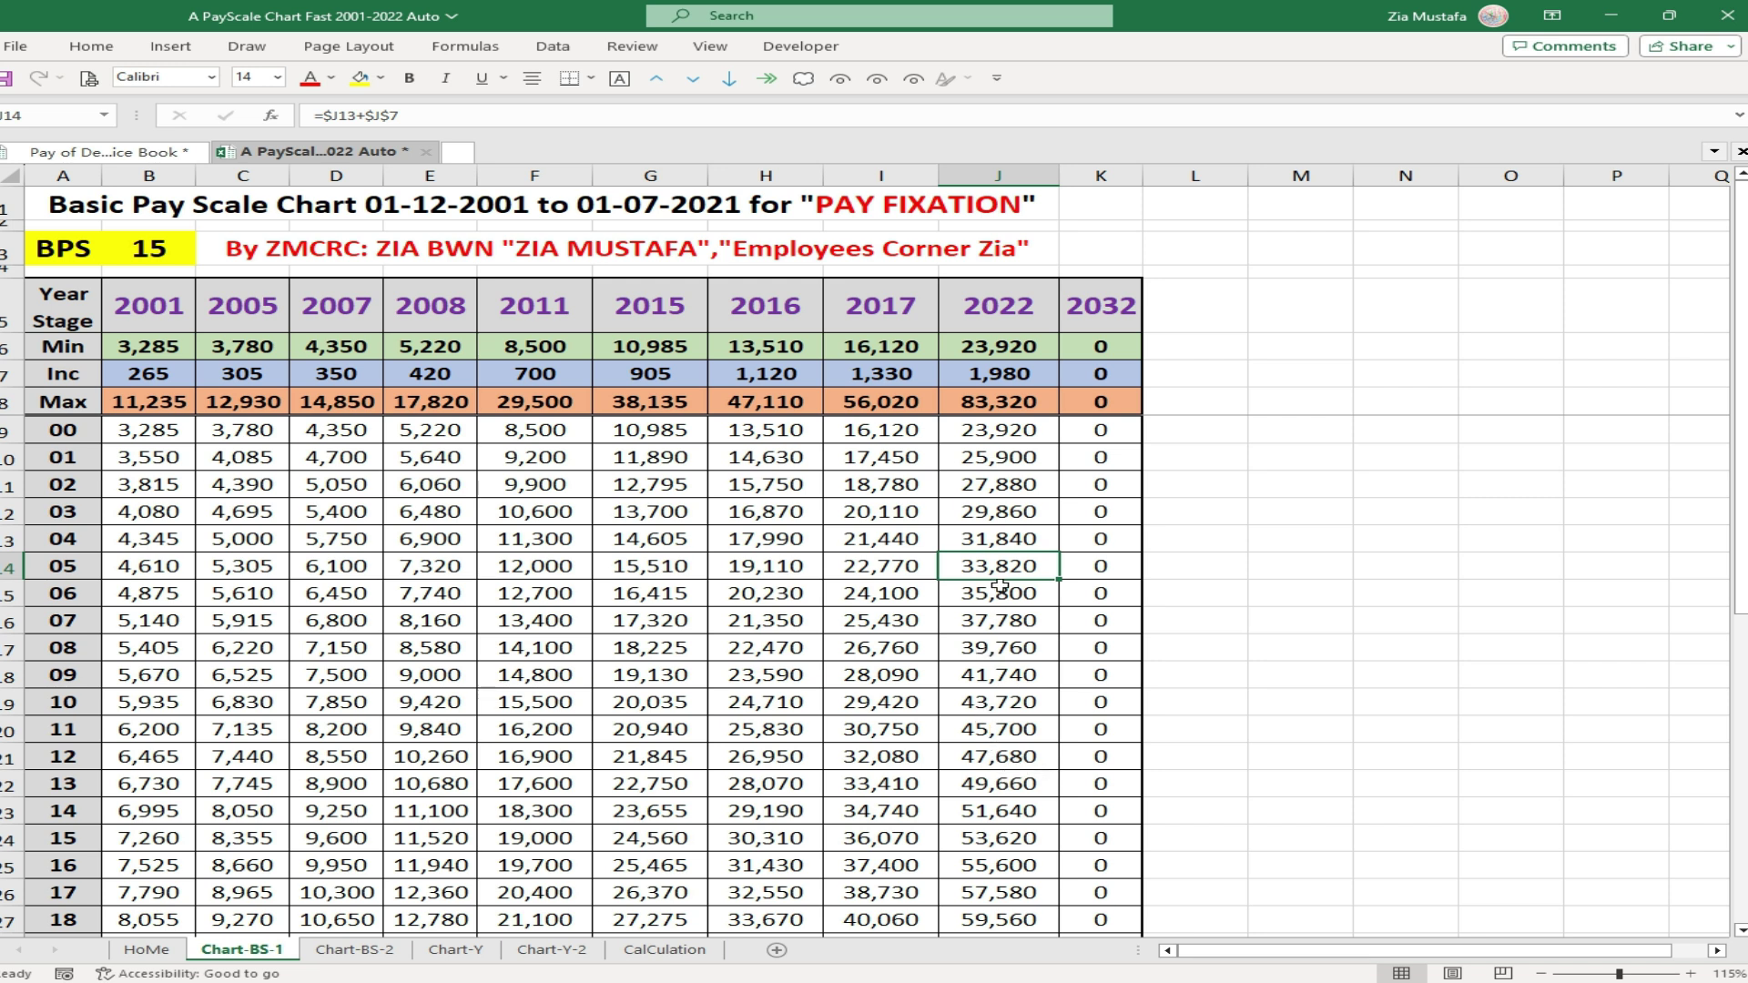
{"action": "left_click", "coordinate": [109, 152]}
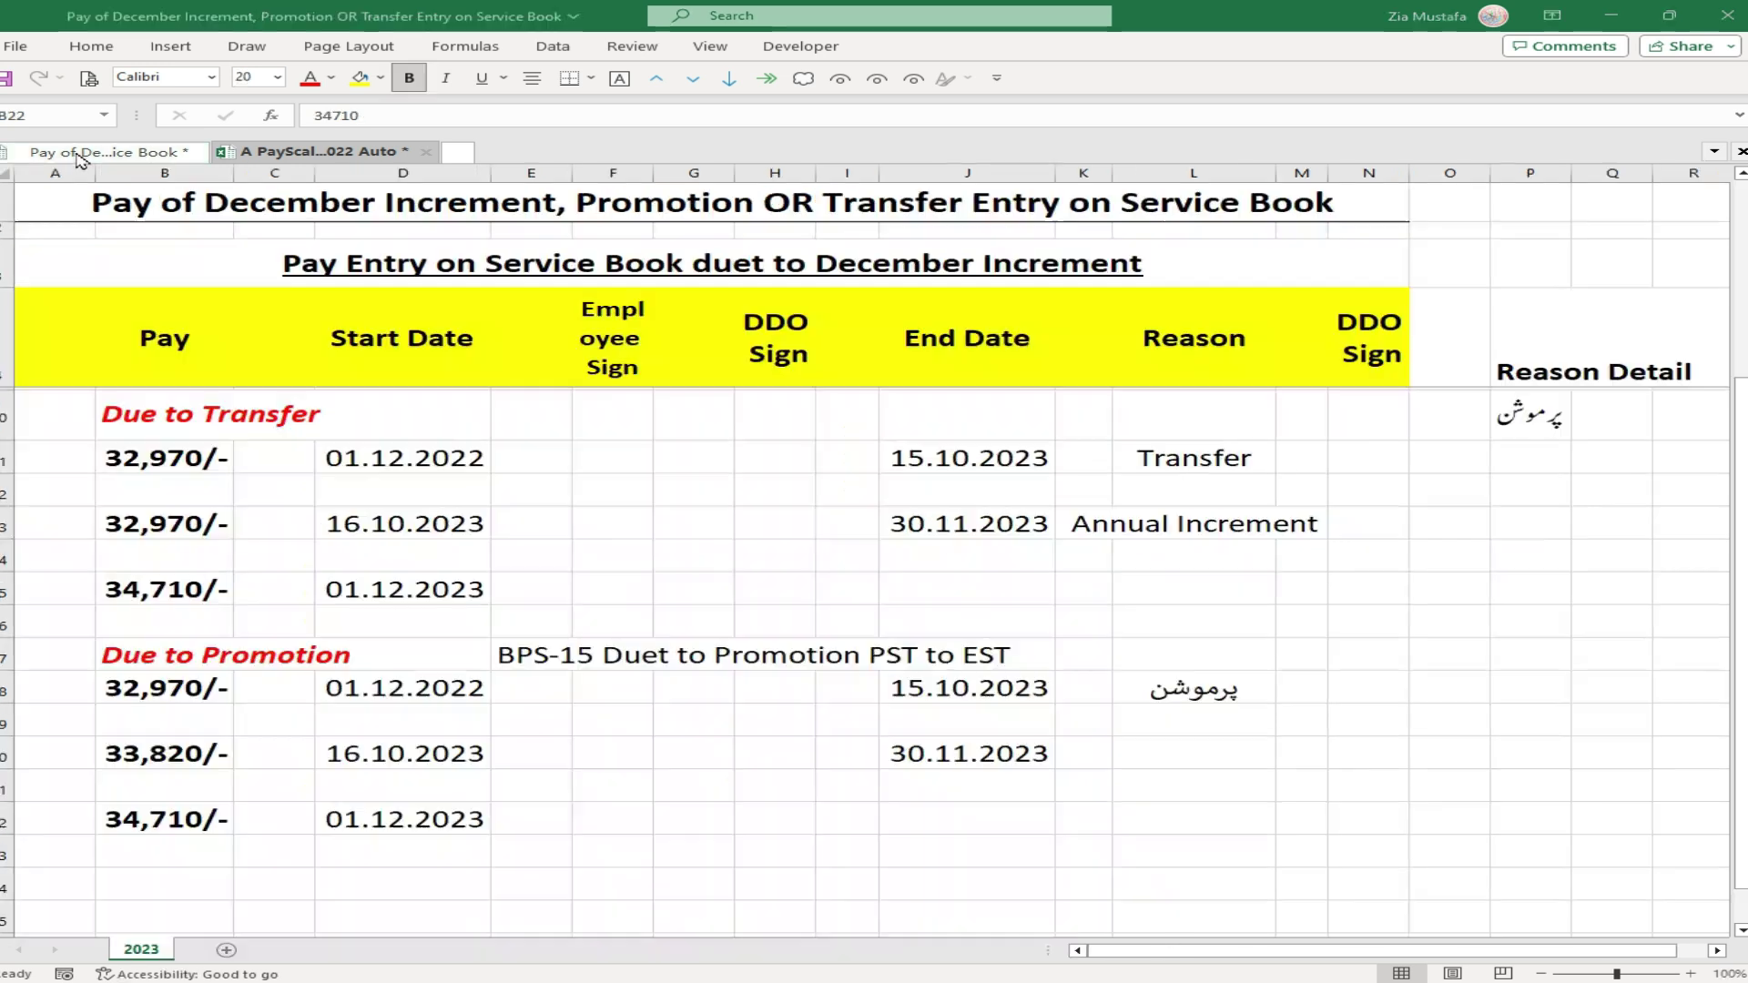
{"action": "left_click", "coordinate": [164, 818]}
{"action": "type", "text": "35800"}
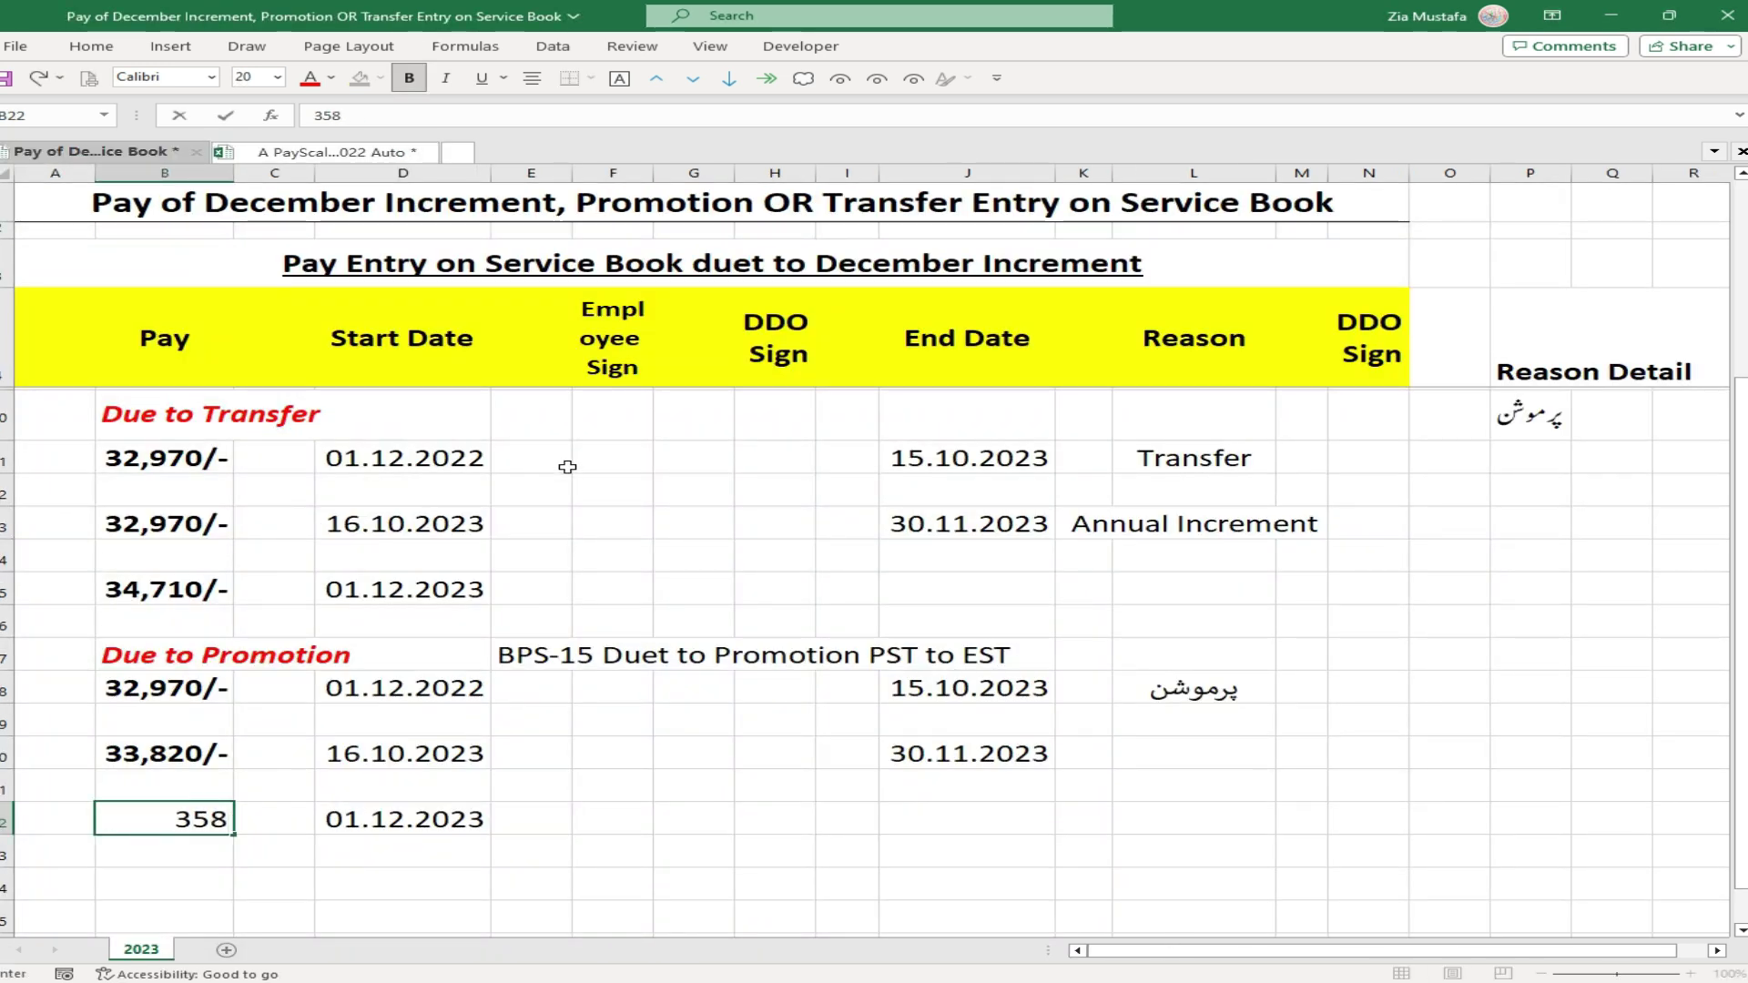
{"action": "key", "text": "Return"}
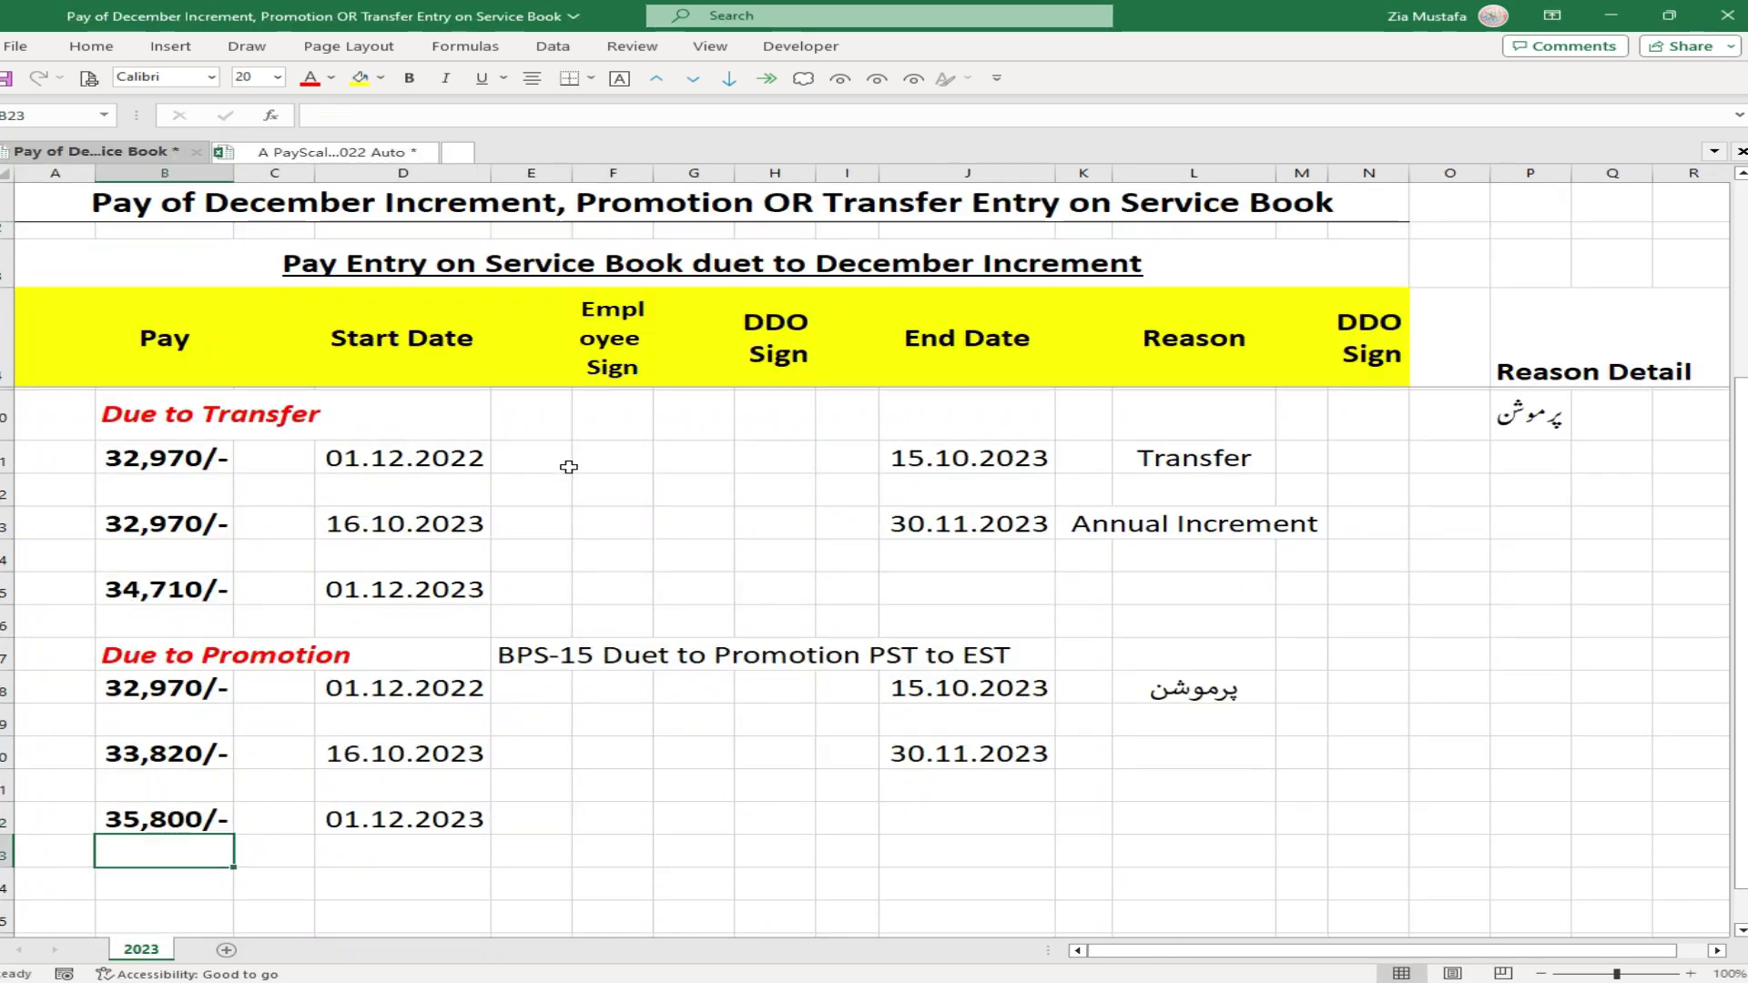
- Set the Reason of the second Due to Promotion entry in L20 to Annual Increment
{"action": "left_click", "coordinate": [1218, 754]}
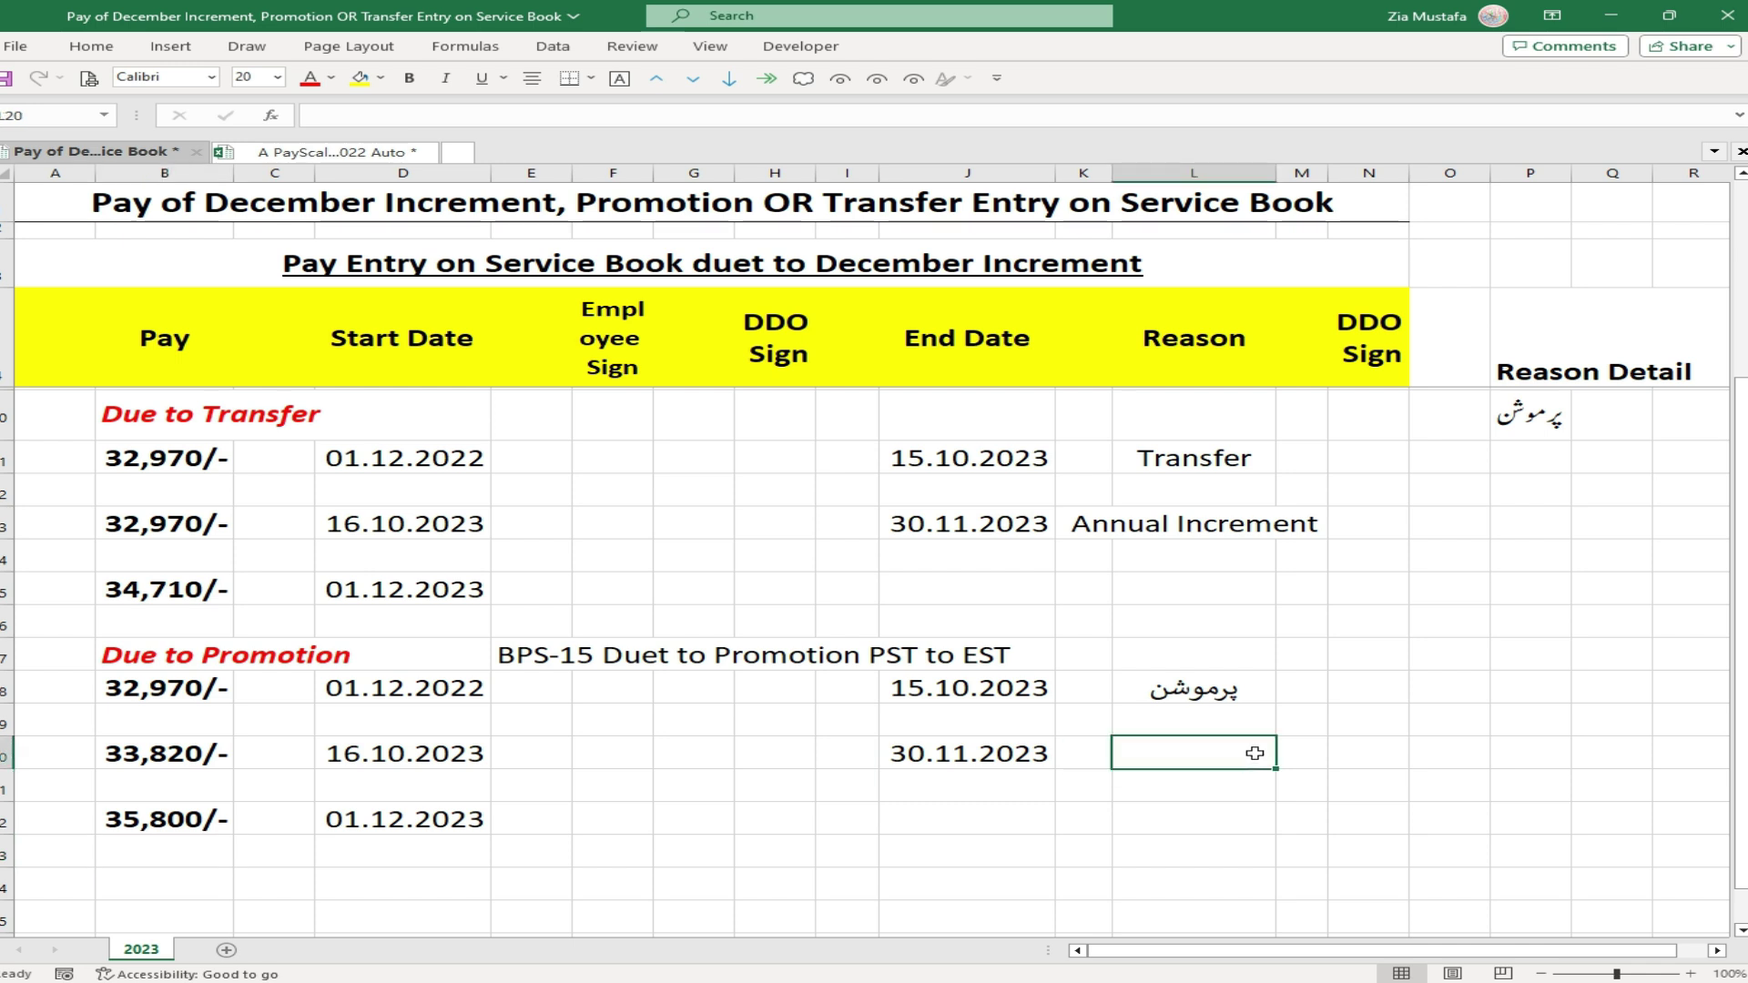
{"action": "left_click", "coordinate": [1288, 757]}
{"action": "left_click", "coordinate": [1229, 780]}
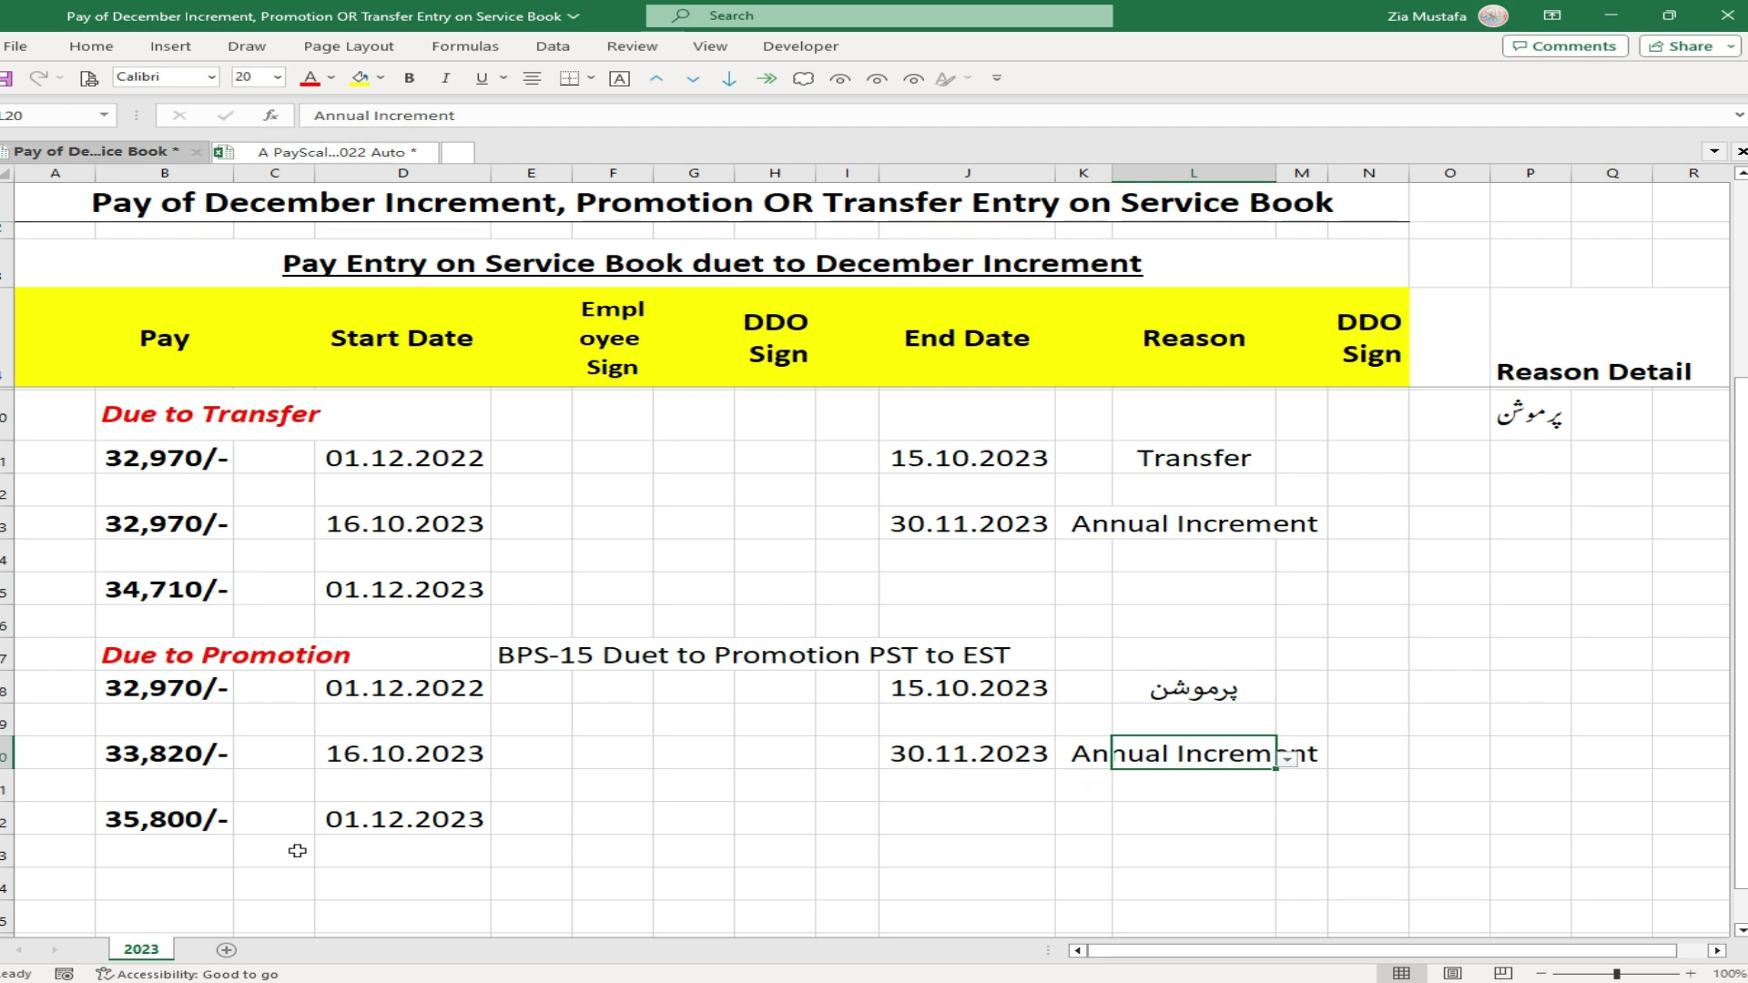
- Check the pay and start date of the third Due to Promotion entry in row 22 and save the service book workbook
{"action": "left_click", "coordinate": [136, 827]}
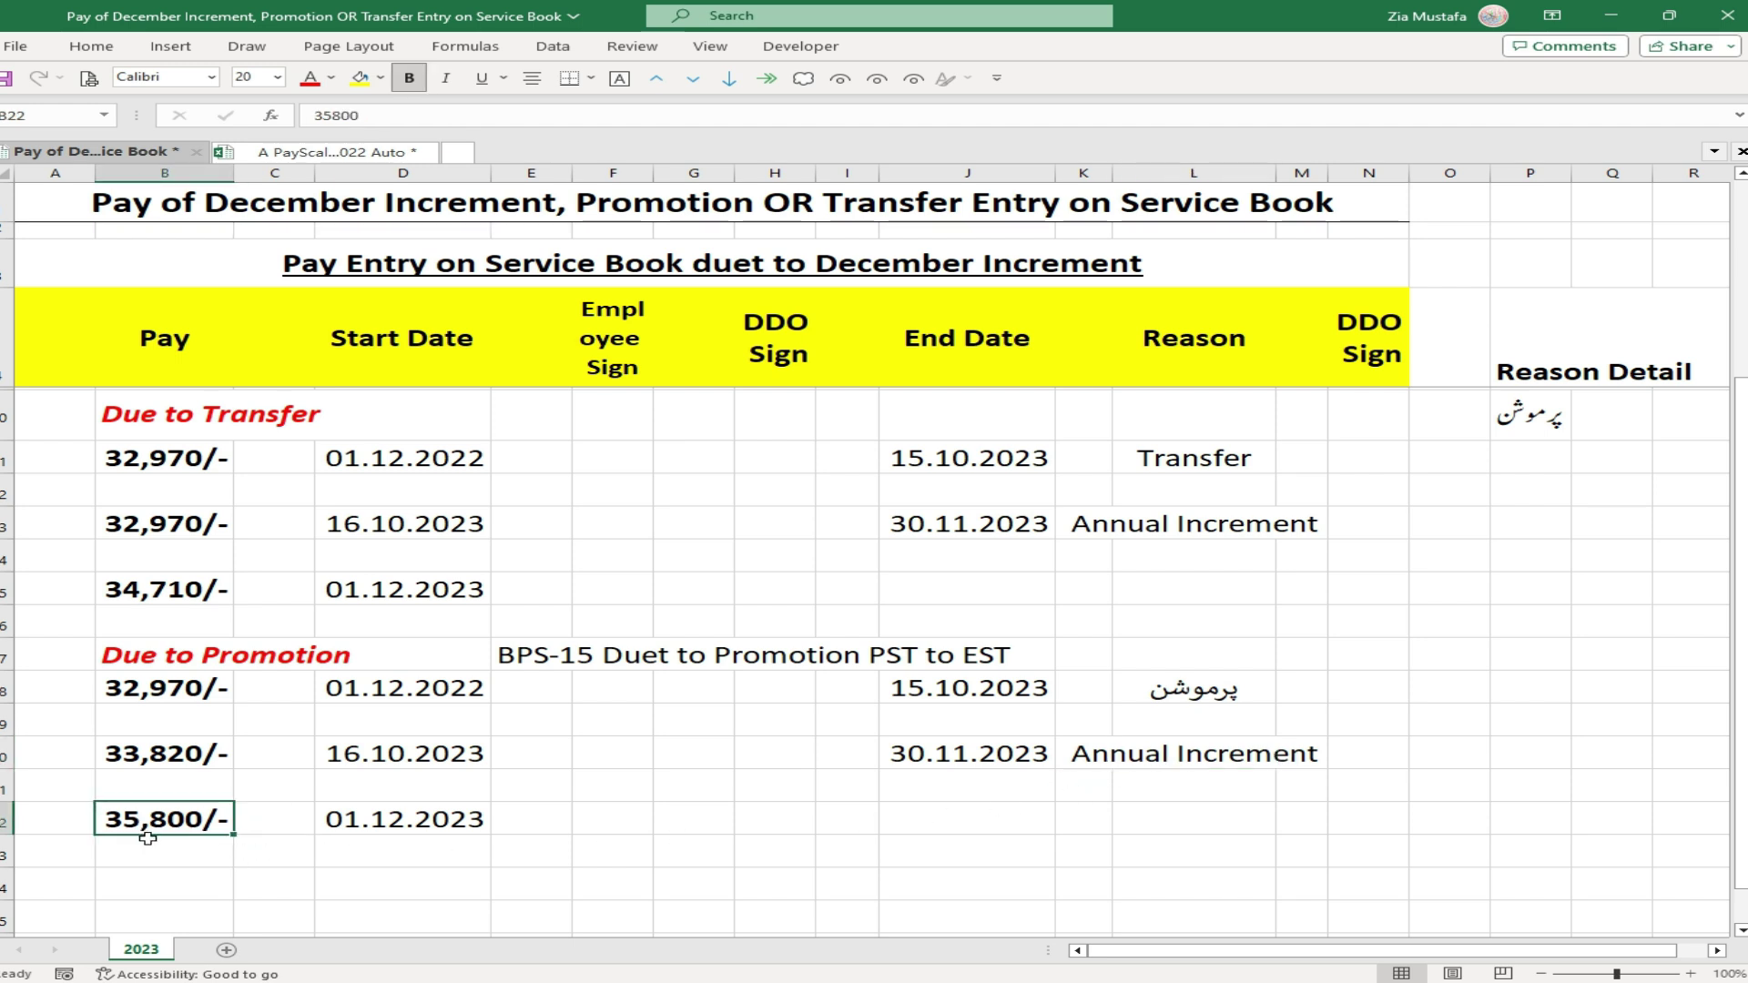
{"action": "left_click", "coordinate": [379, 824]}
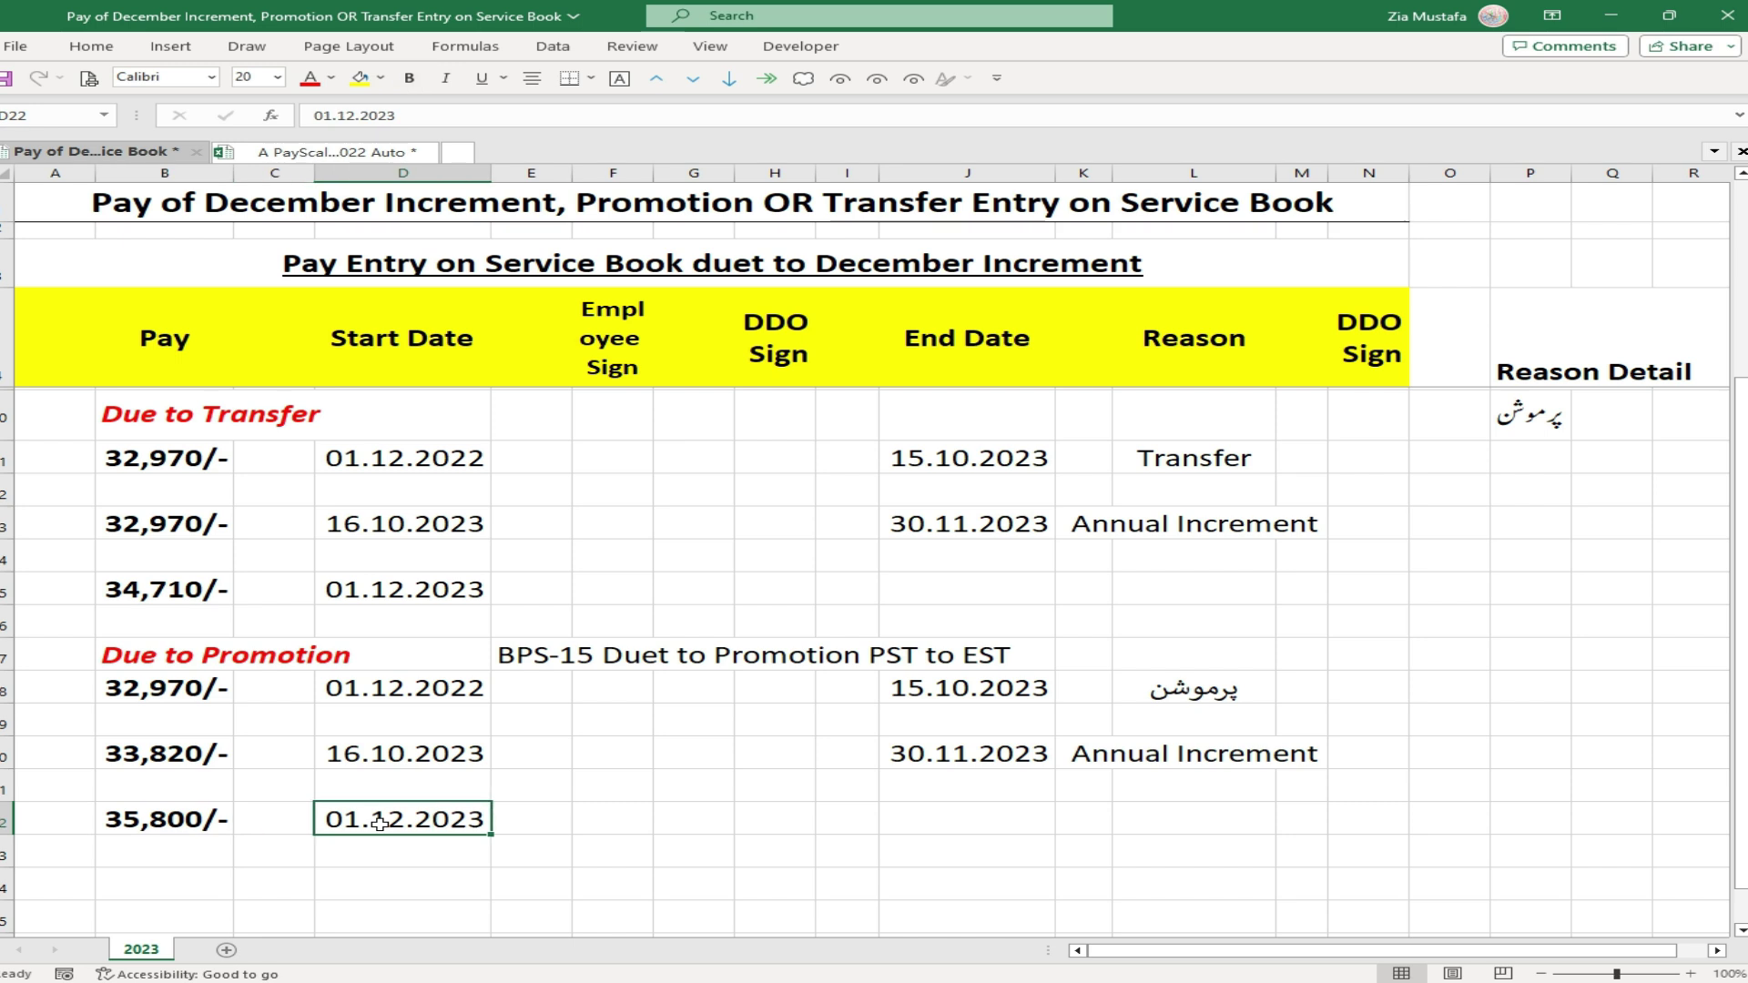
{"action": "left_click", "coordinate": [577, 820]}
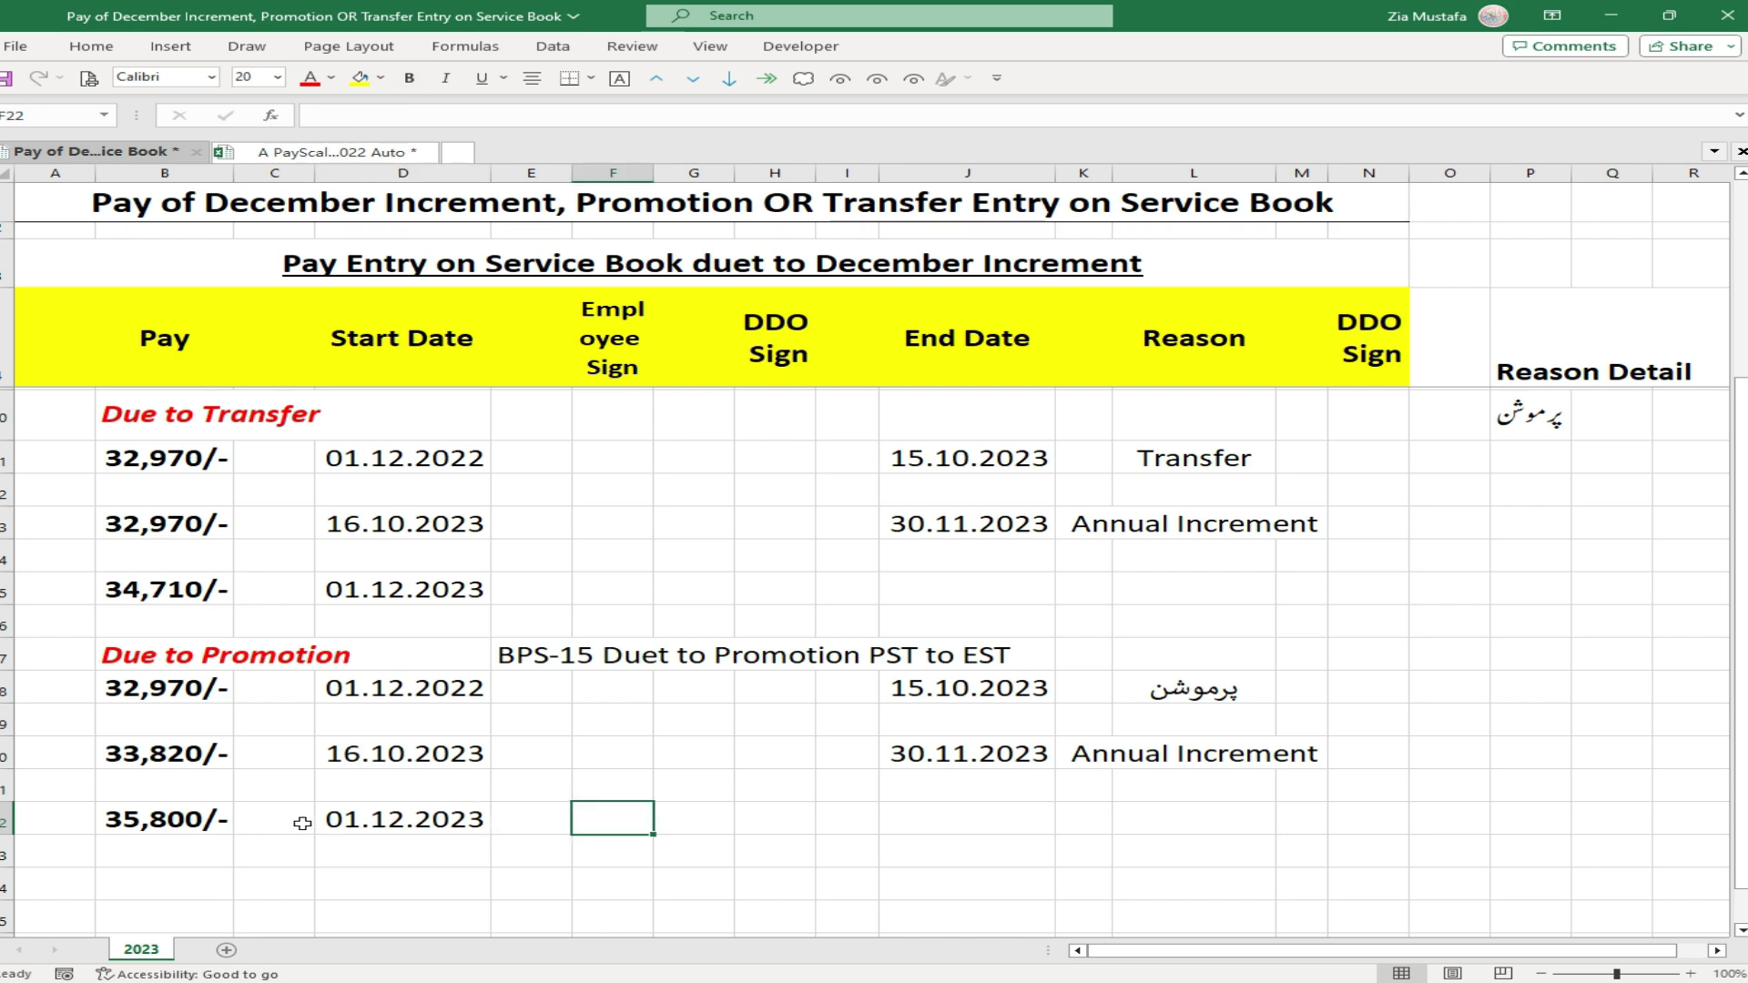
{"action": "key", "text": "ctrl+s"}
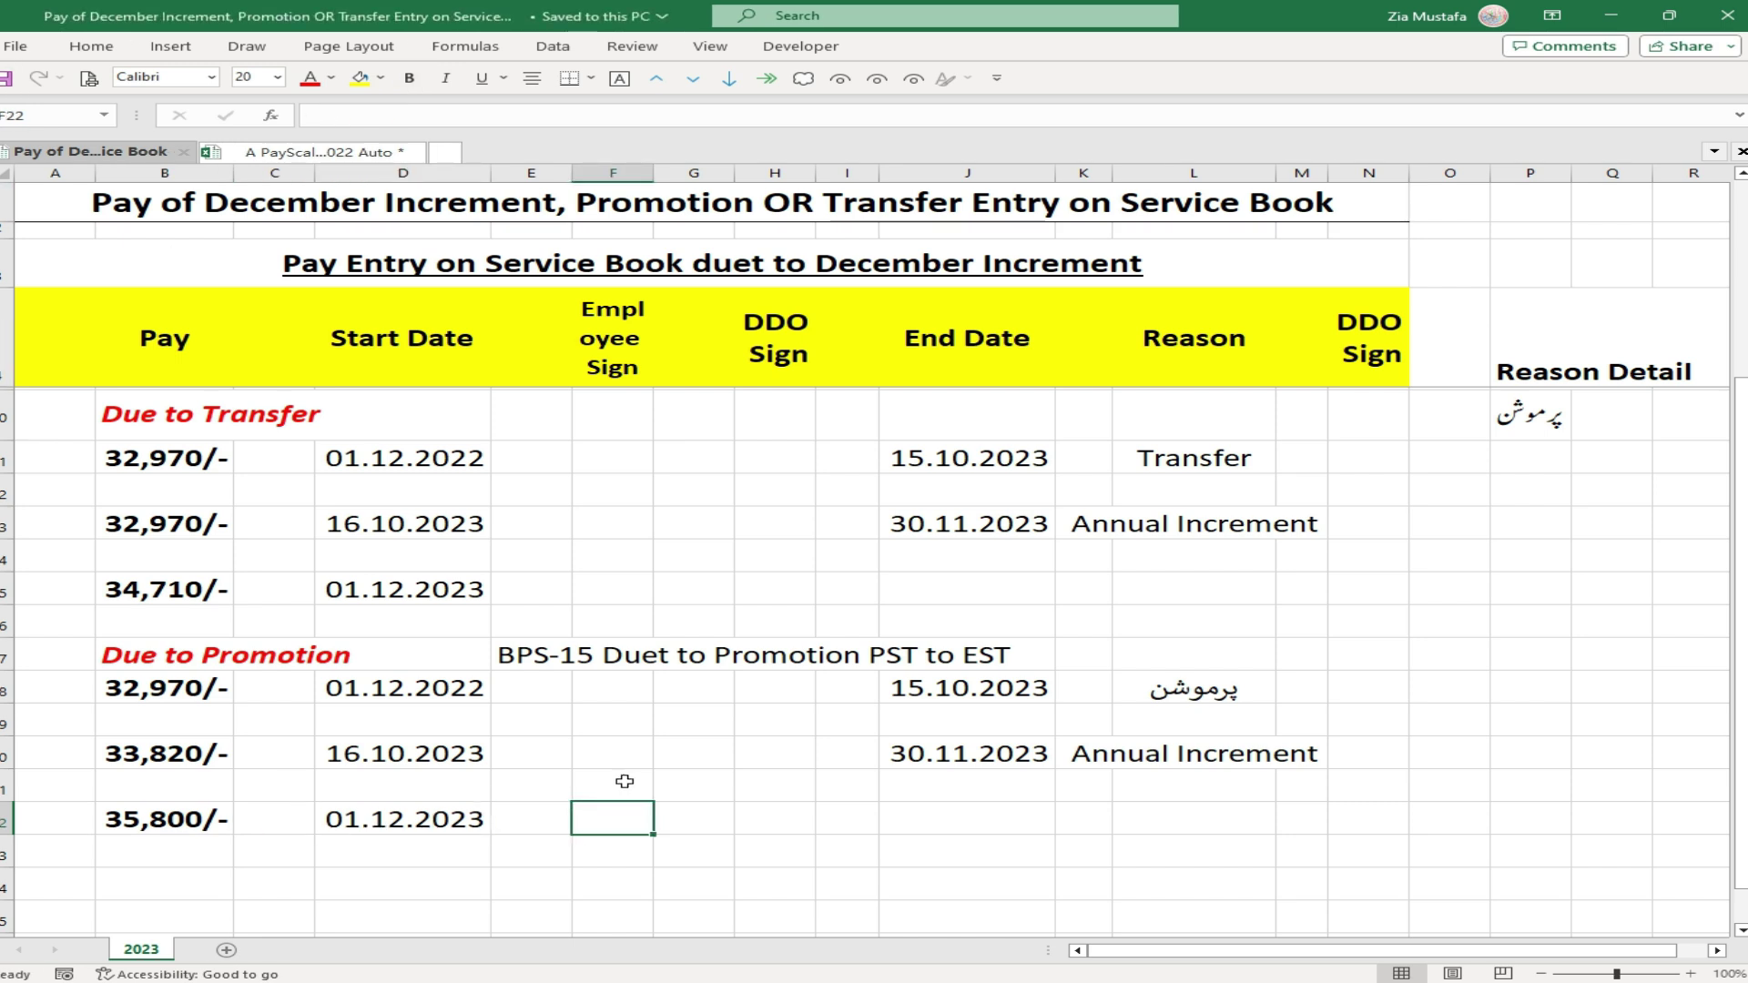